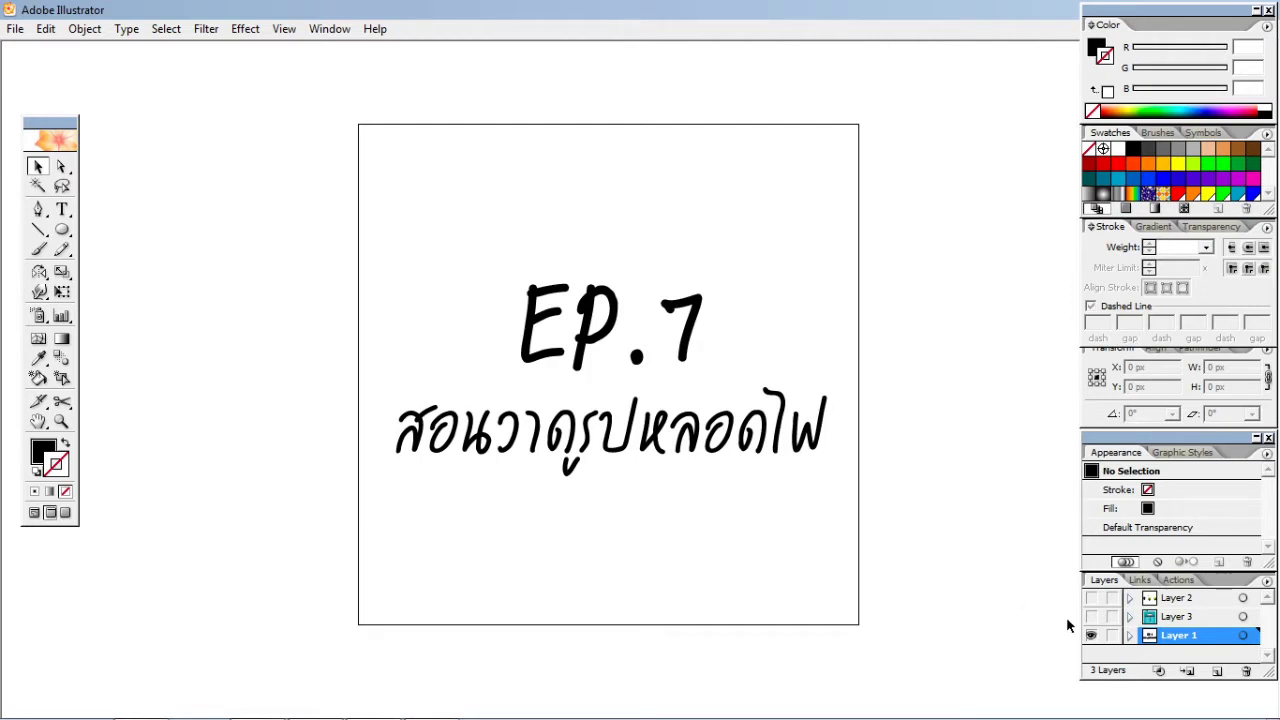
Hide the 'EP.7' title on Layer 1 and show Layer 2 for a blank artboard.
{"action": "left_click", "coordinate": [1091, 635]}
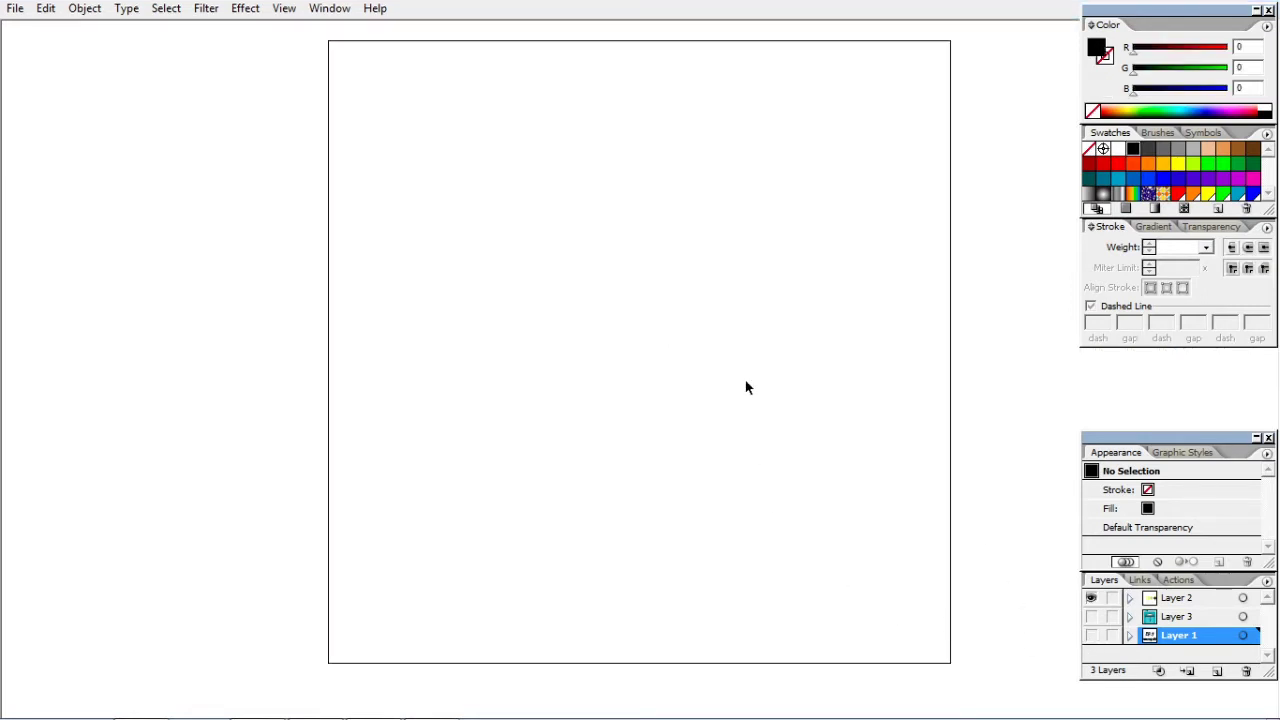
Draw a black circle with the Ellipse tool on Layer 2 in the upper artboard.
{"action": "left_click", "coordinate": [62, 231]}
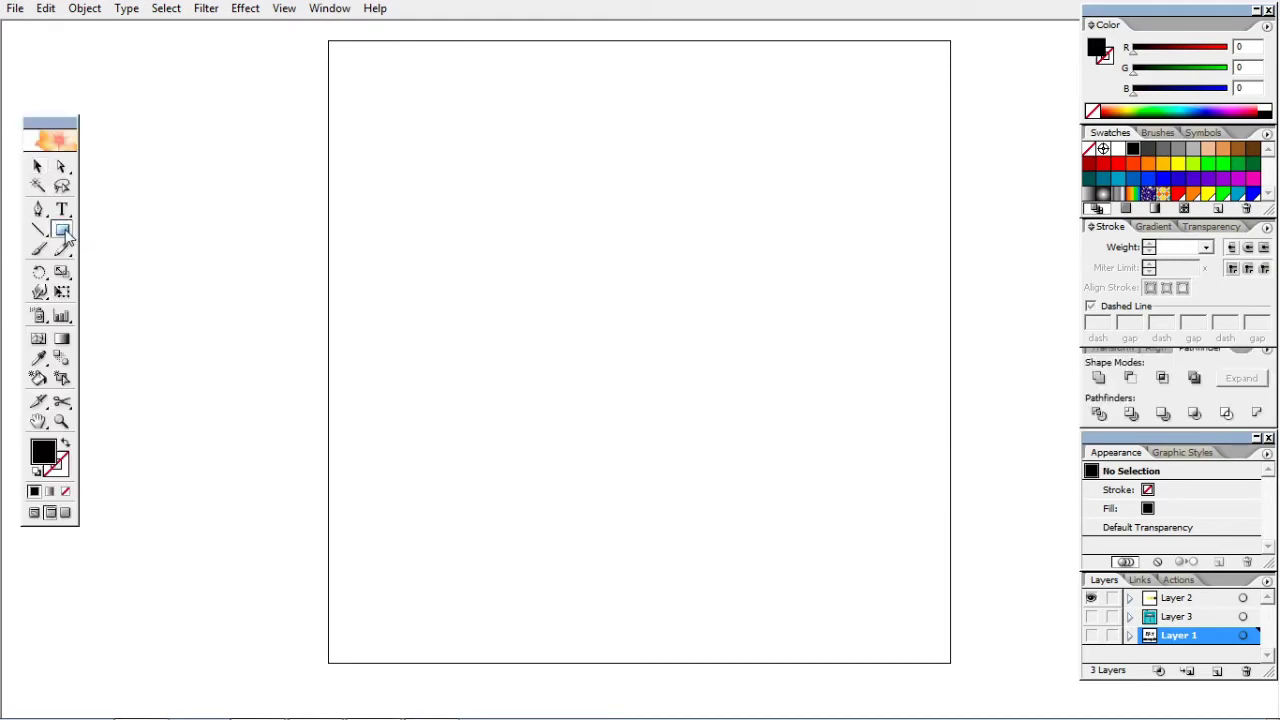
{"action": "left_click", "coordinate": [127, 232]}
{"action": "left_click", "coordinate": [1195, 598]}
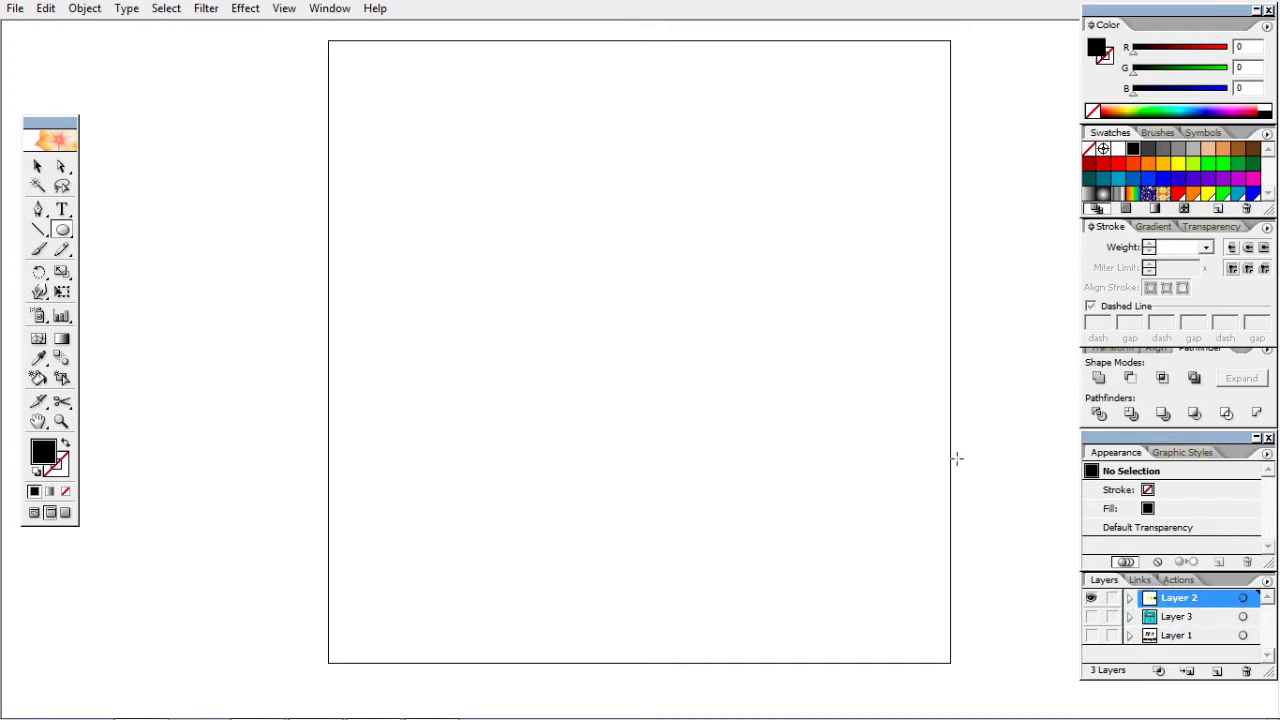
{"action": "left_click_drag", "start_coordinate": [606, 302], "coordinate": [714, 389]}
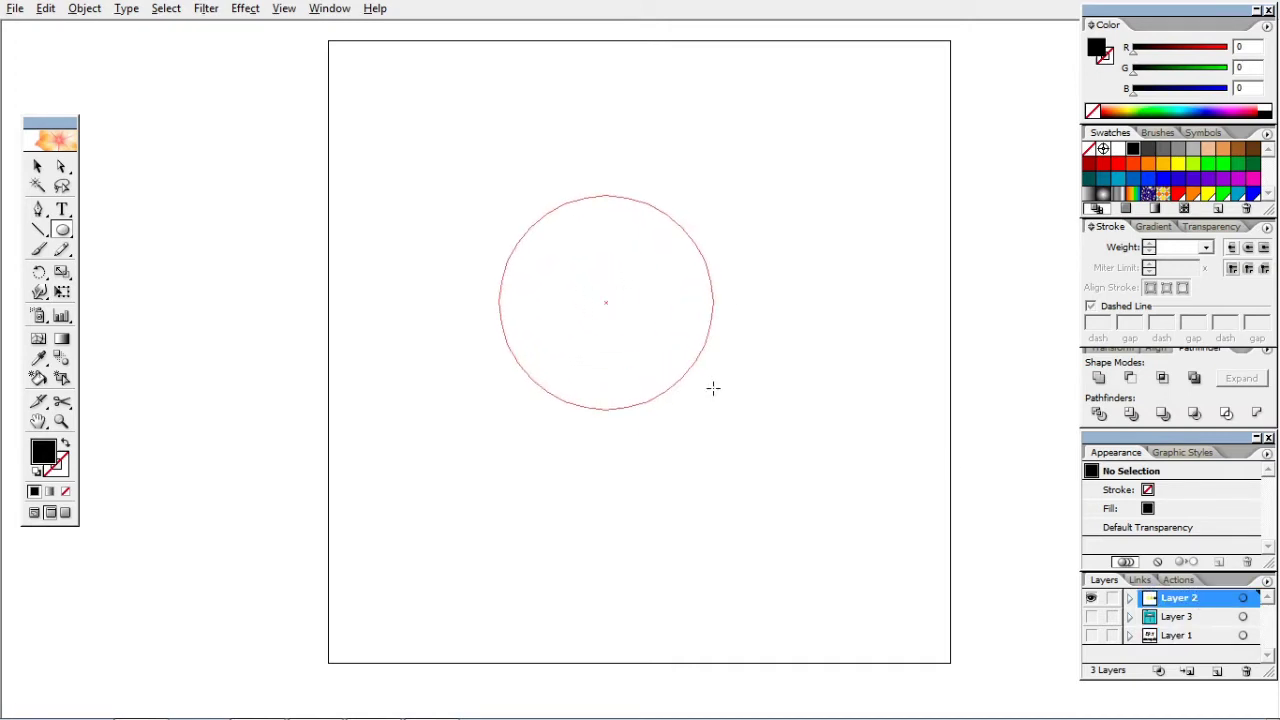
Enlarge the circle, then Alt-drag a smaller copy overlapping its lower edge.
{"action": "left_click", "coordinate": [37, 166]}
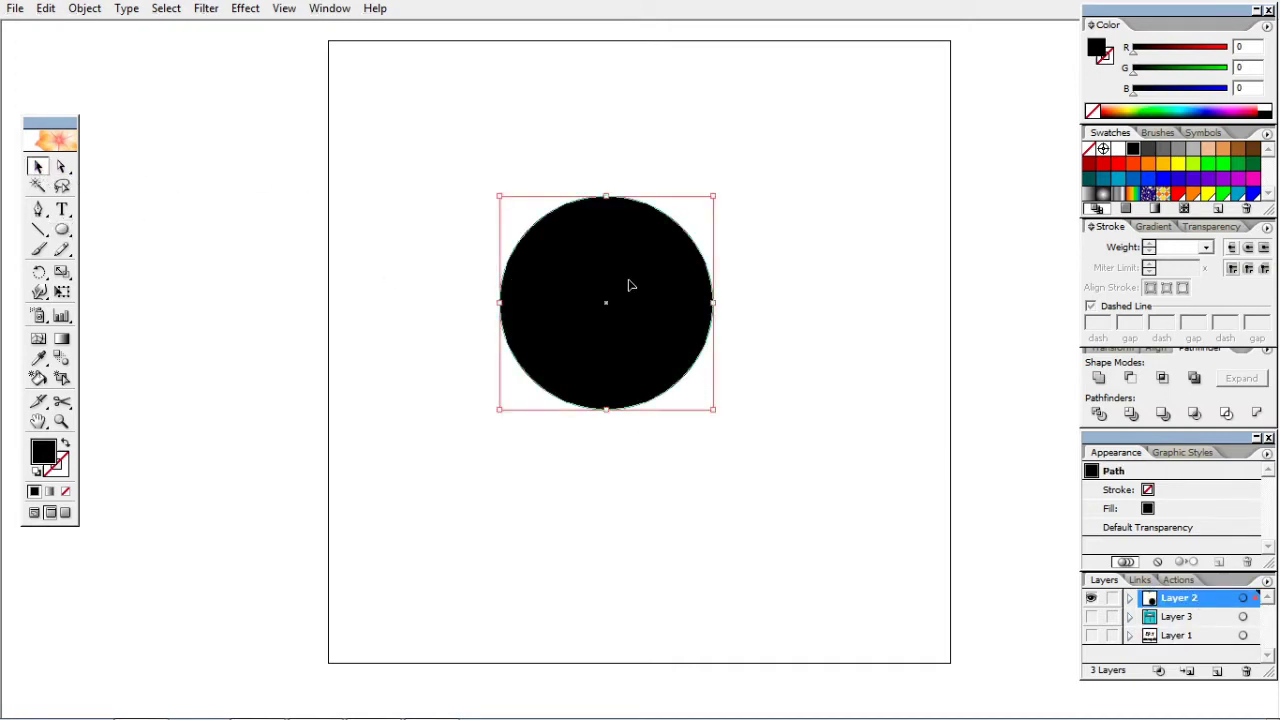
{"action": "left_click_drag", "start_coordinate": [712, 410], "coordinate": [751, 440]}
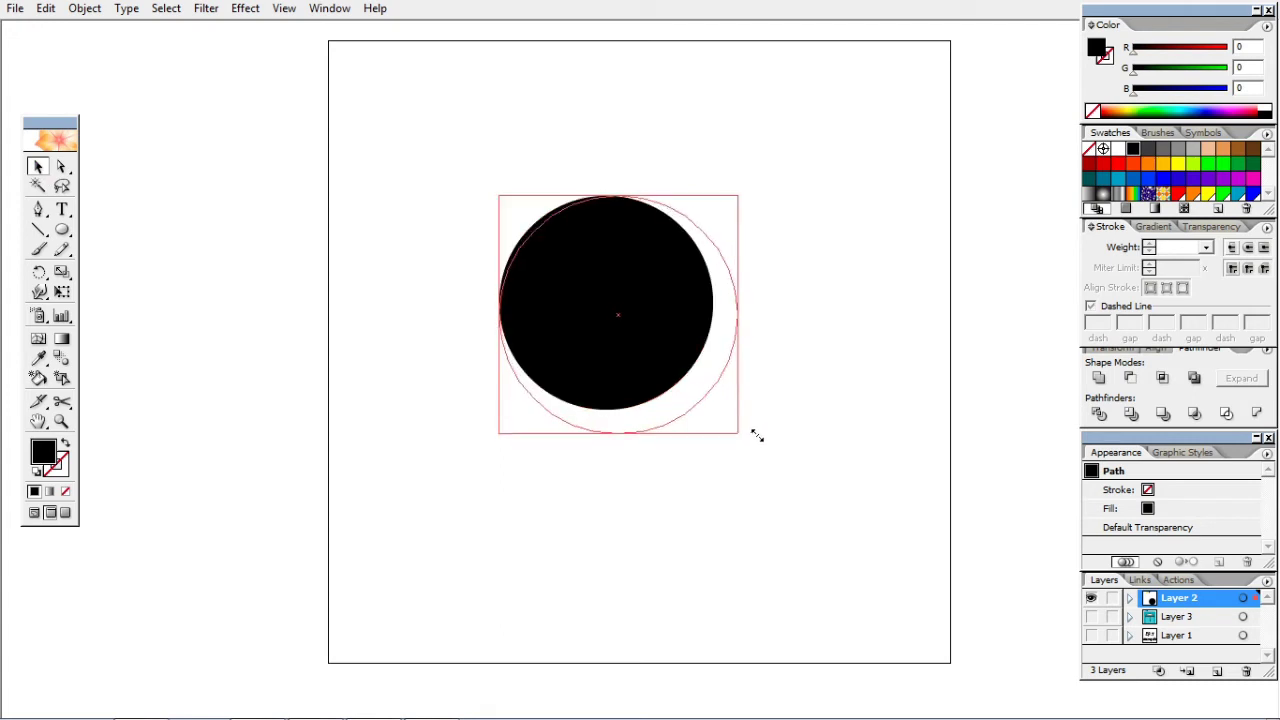
{"action": "mouse_move", "coordinate": [686, 372]}
{"action": "left_mouse_down"}
{"action": "mouse_move", "coordinate": [697, 326]}
{"action": "mouse_move", "coordinate": [661, 405]}
{"action": "left_mouse_up"}
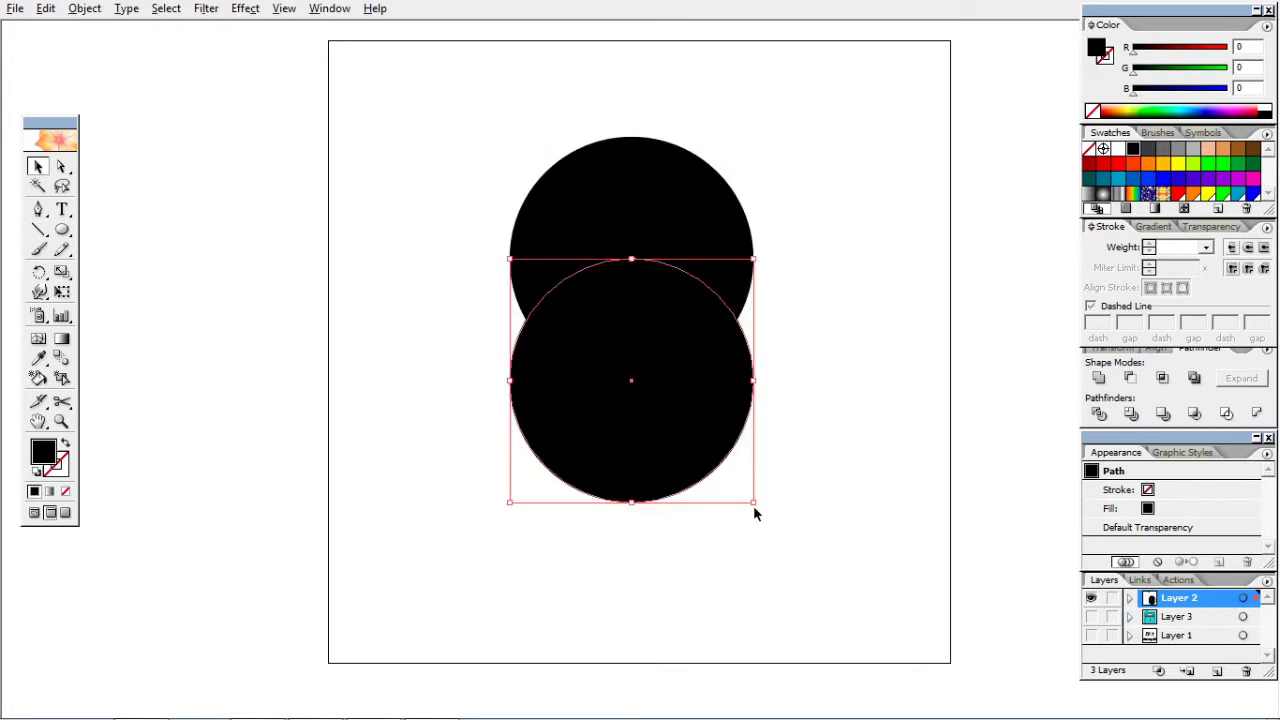
{"action": "left_click_drag", "start_coordinate": [753, 503], "coordinate": [720, 447]}
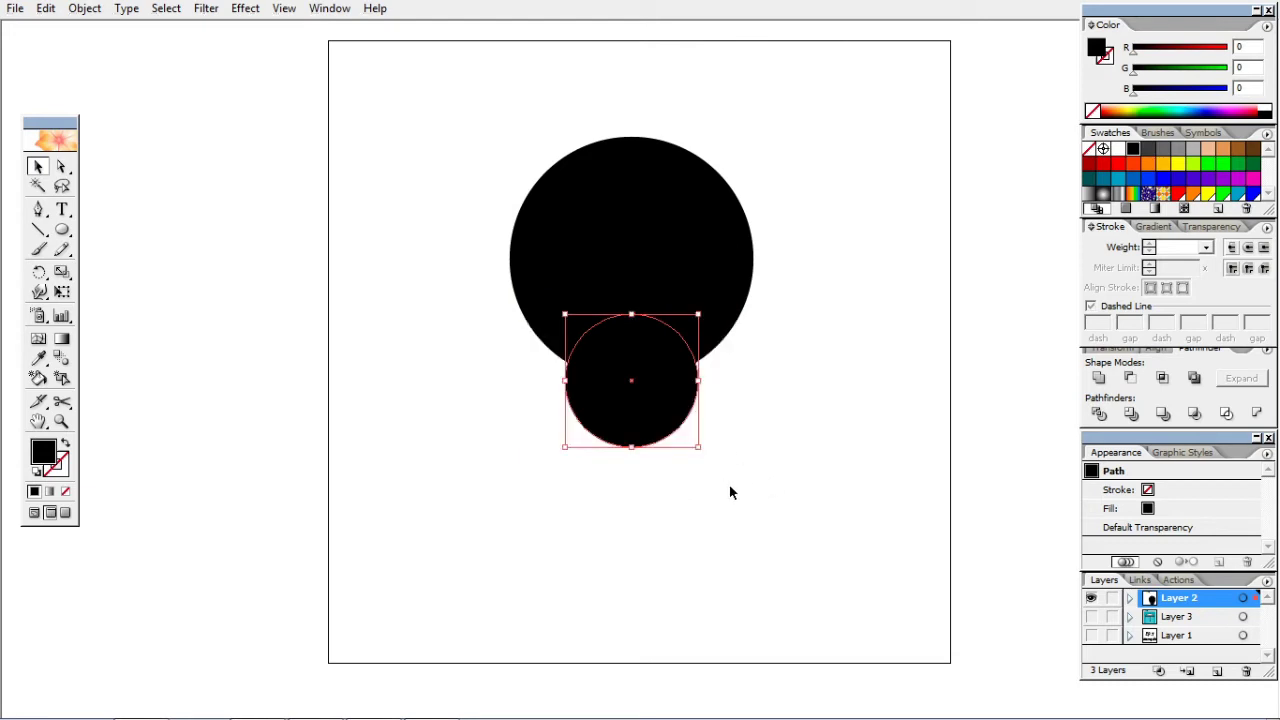
{"action": "left_click", "coordinate": [777, 449]}
Duplicate both circles to the left as a spare, then select the original pair.
{"action": "mouse_move", "coordinate": [423, 249]}
{"action": "left_mouse_down"}
{"action": "mouse_move", "coordinate": [628, 383]}
{"action": "mouse_move", "coordinate": [224, 383]}
{"action": "left_mouse_up"}
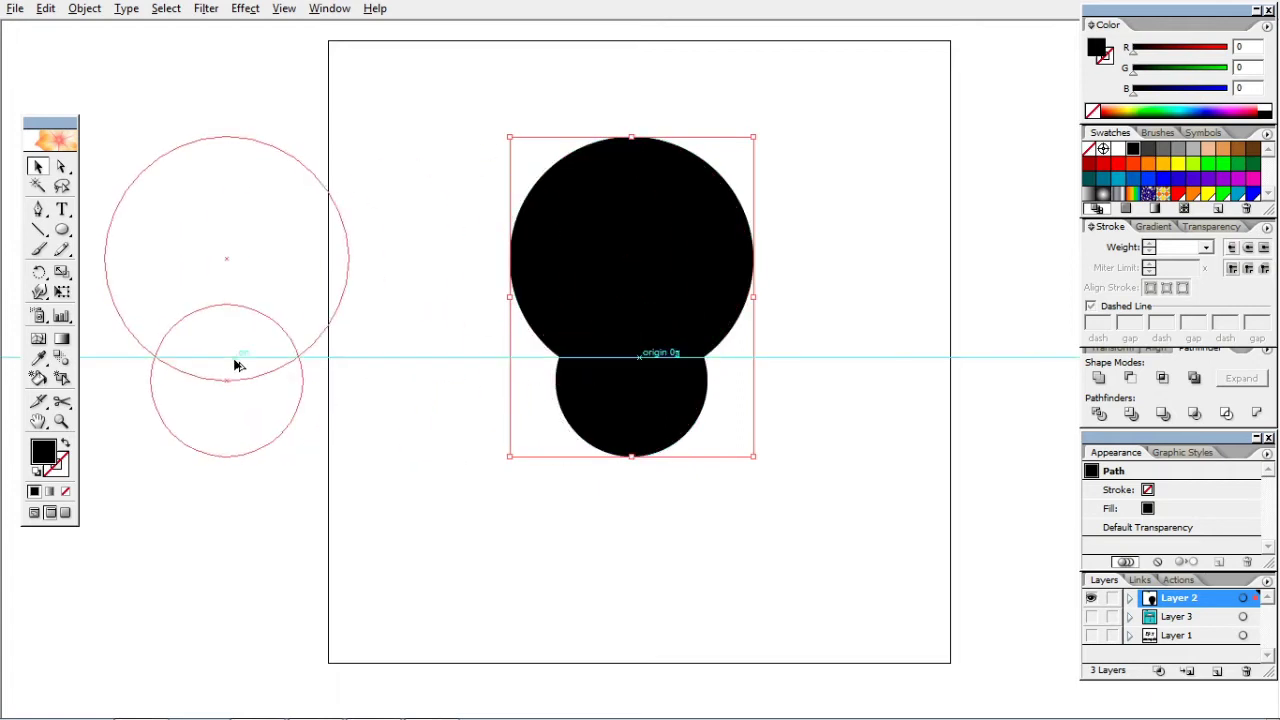
{"action": "left_click", "coordinate": [580, 352]}
{"action": "left_click_drag", "start_coordinate": [838, 250], "coordinate": [690, 356]}
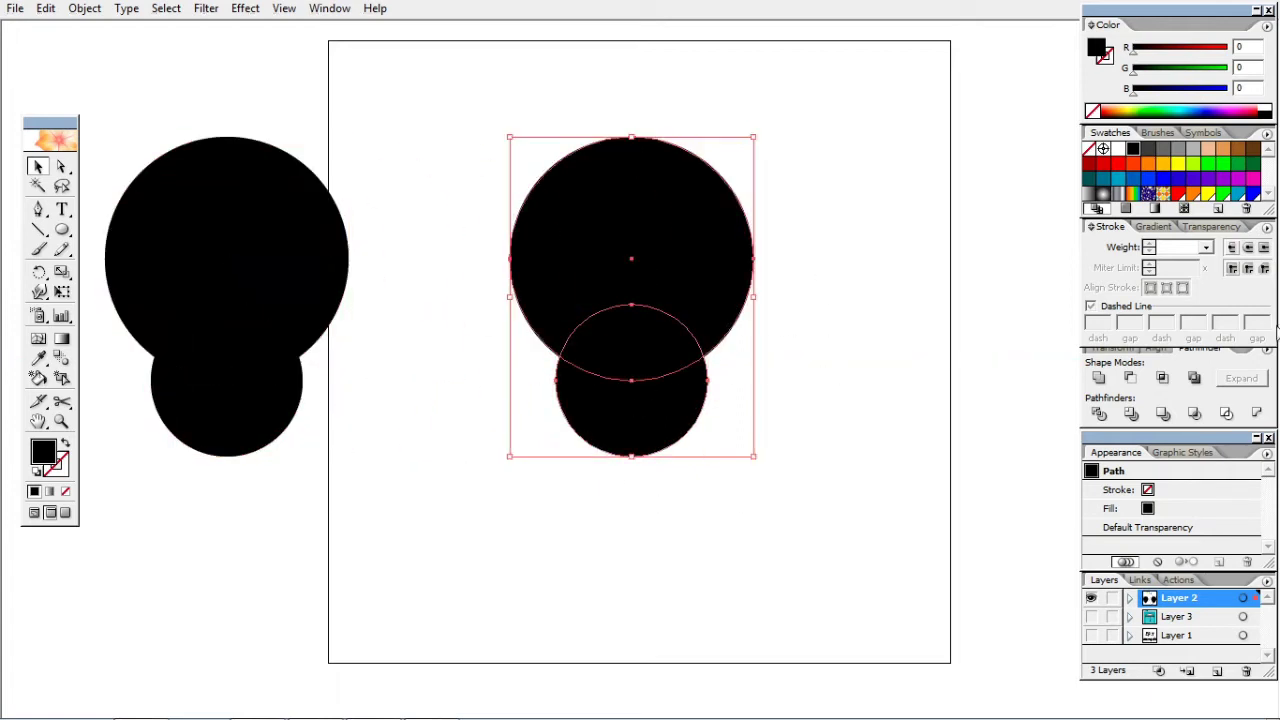
Unite the two circles with Pathfinder Add and Expand into one bulb path.
{"action": "left_click", "coordinate": [1098, 380]}
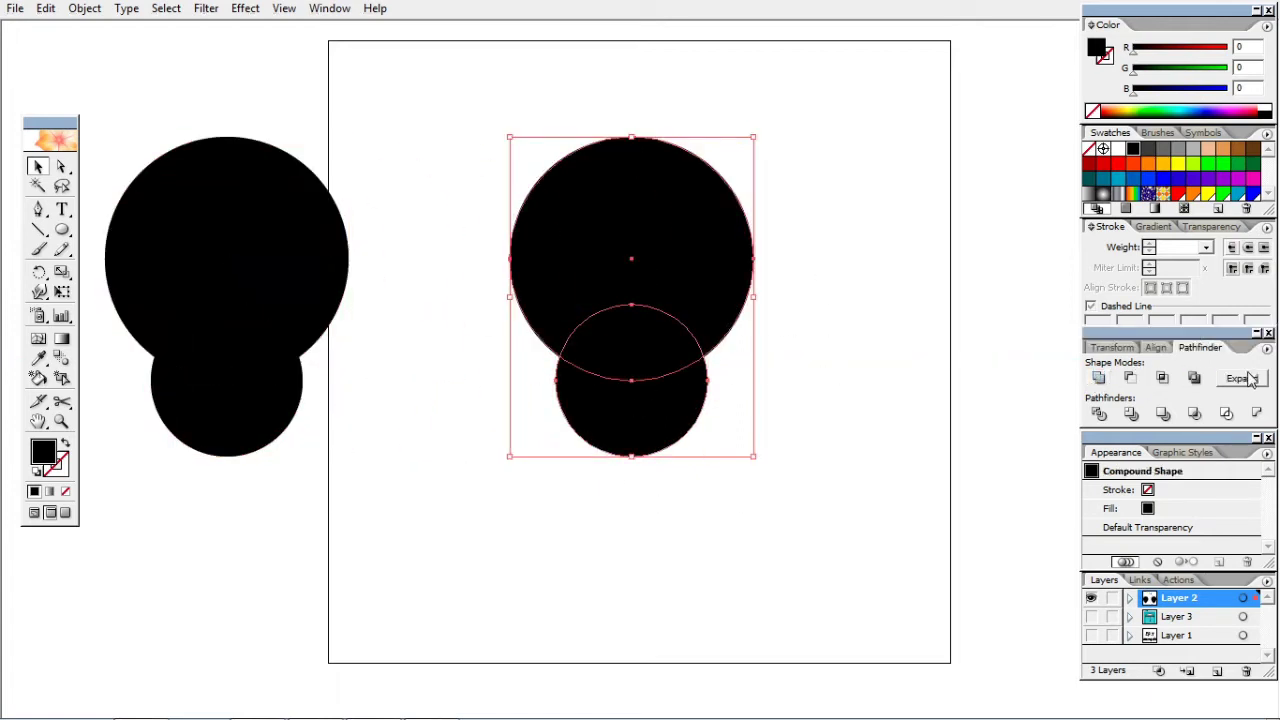
{"action": "left_click", "coordinate": [1243, 378]}
{"action": "left_click", "coordinate": [869, 403]}
{"action": "left_click", "coordinate": [678, 398]}
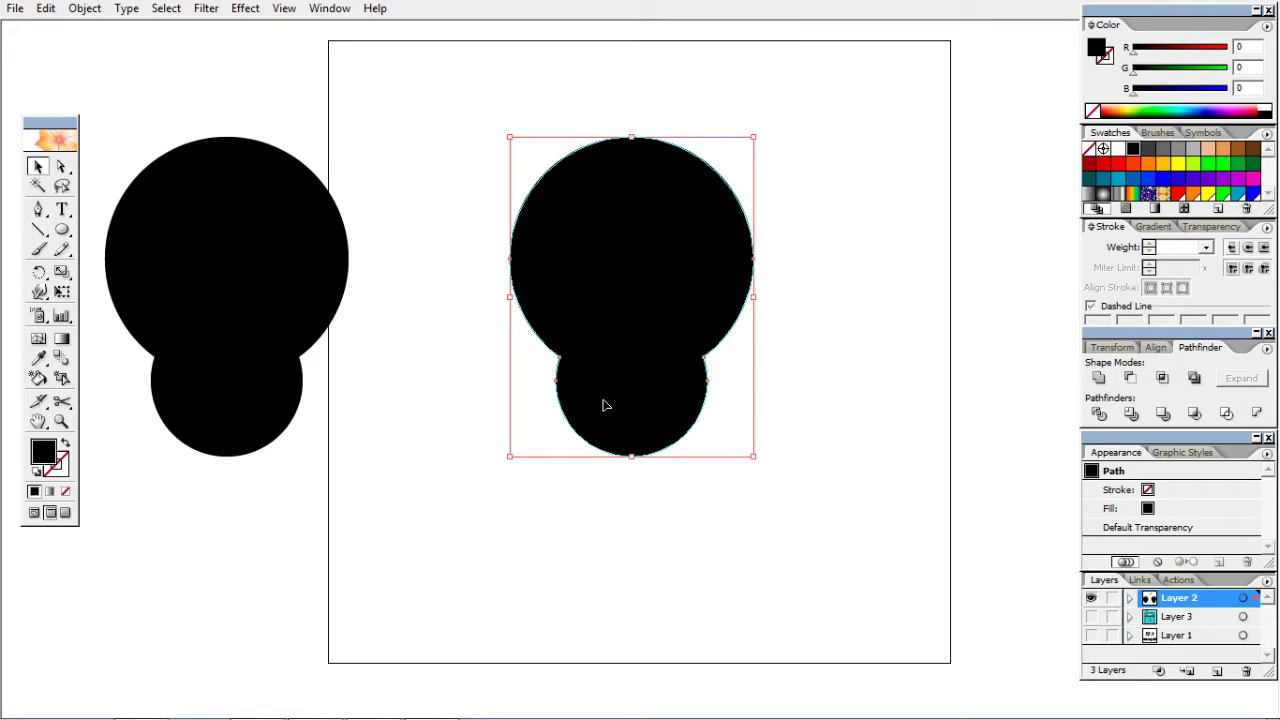
{"action": "left_click", "coordinate": [245, 9]}
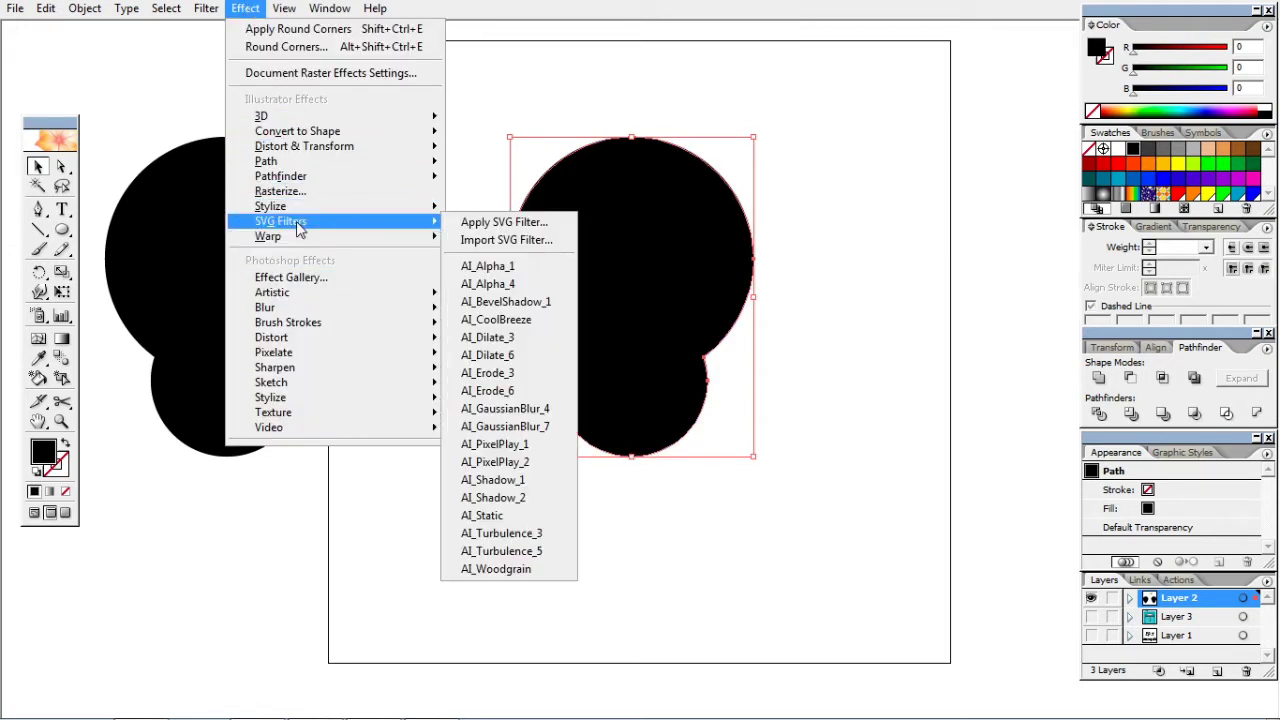
{"action": "mouse_move", "coordinate": [300, 206]}
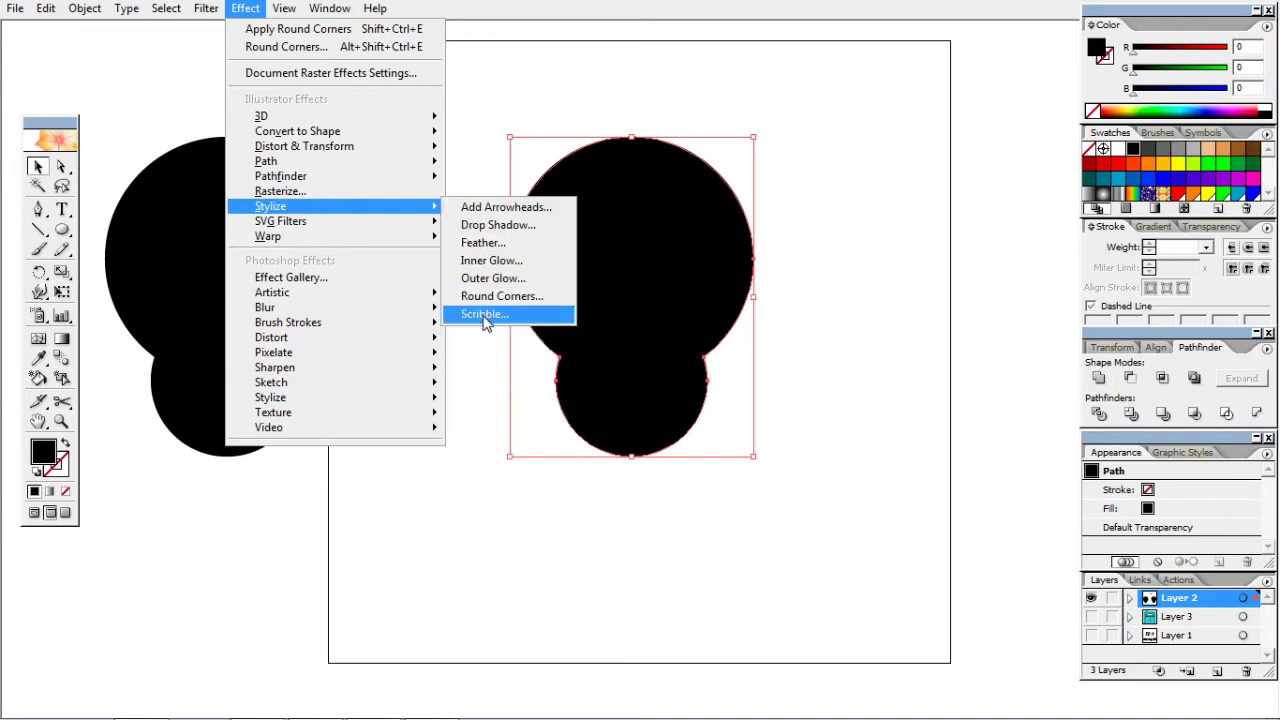
Apply a Stylize > Round Corners effect with a 30 px radius to the merged bulb.
{"action": "left_click", "coordinate": [500, 296]}
{"action": "left_click", "coordinate": [587, 366]}
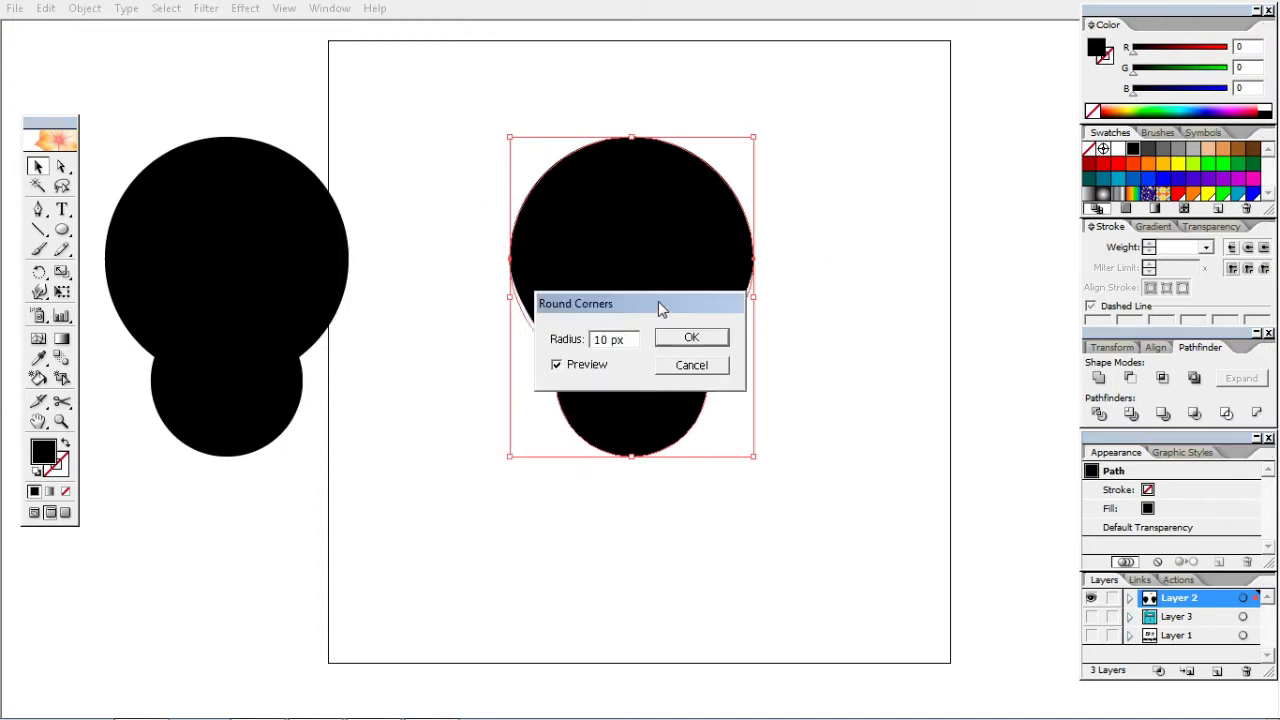
{"action": "left_click_drag", "start_coordinate": [658, 303], "coordinate": [930, 316]}
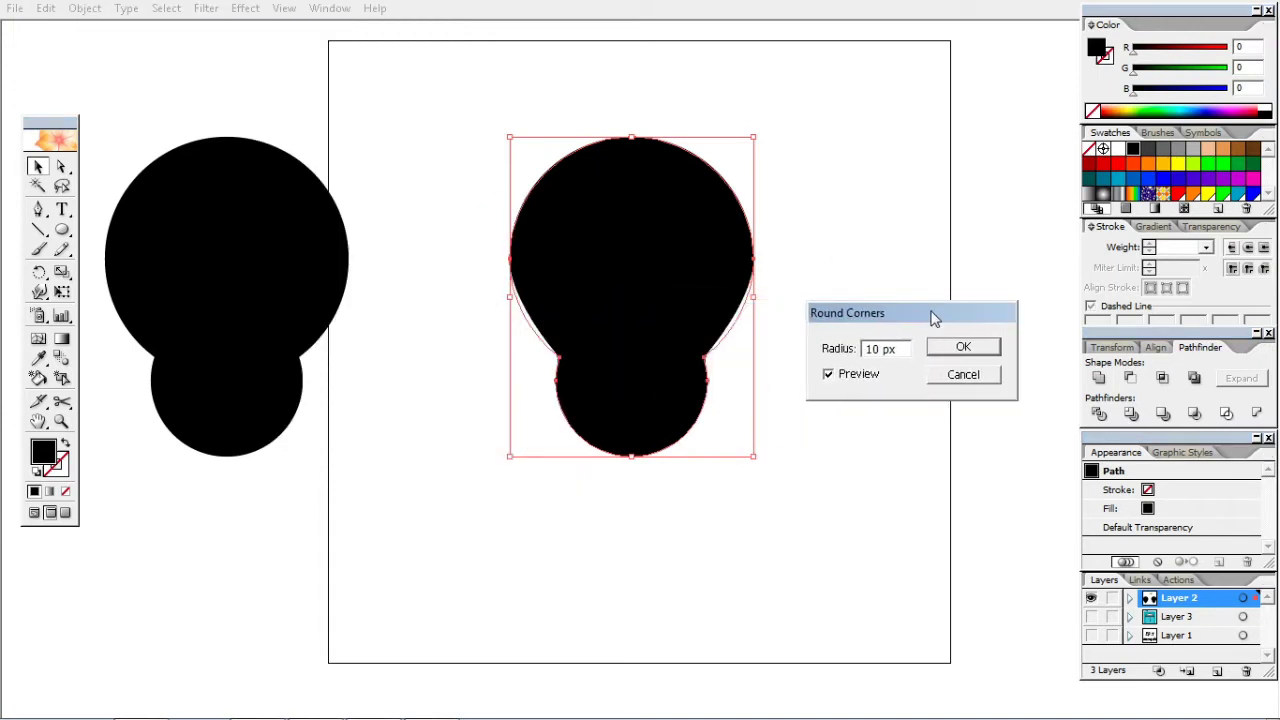
{"action": "double_click", "coordinate": [873, 349]}
{"action": "type", "text": "20"}
{"action": "double_click", "coordinate": [873, 348]}
{"action": "type", "text": "30"}
{"action": "left_click", "coordinate": [857, 378]}
{"action": "left_click", "coordinate": [857, 380]}
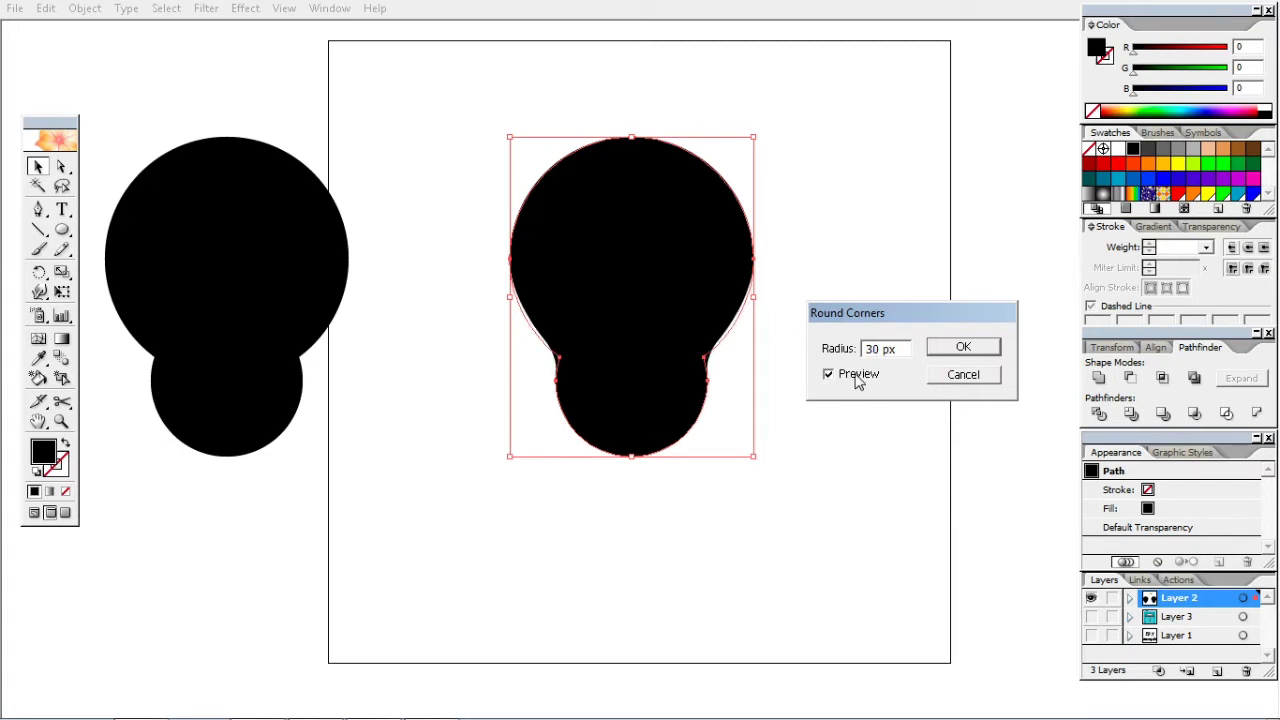
{"action": "left_click", "coordinate": [962, 346]}
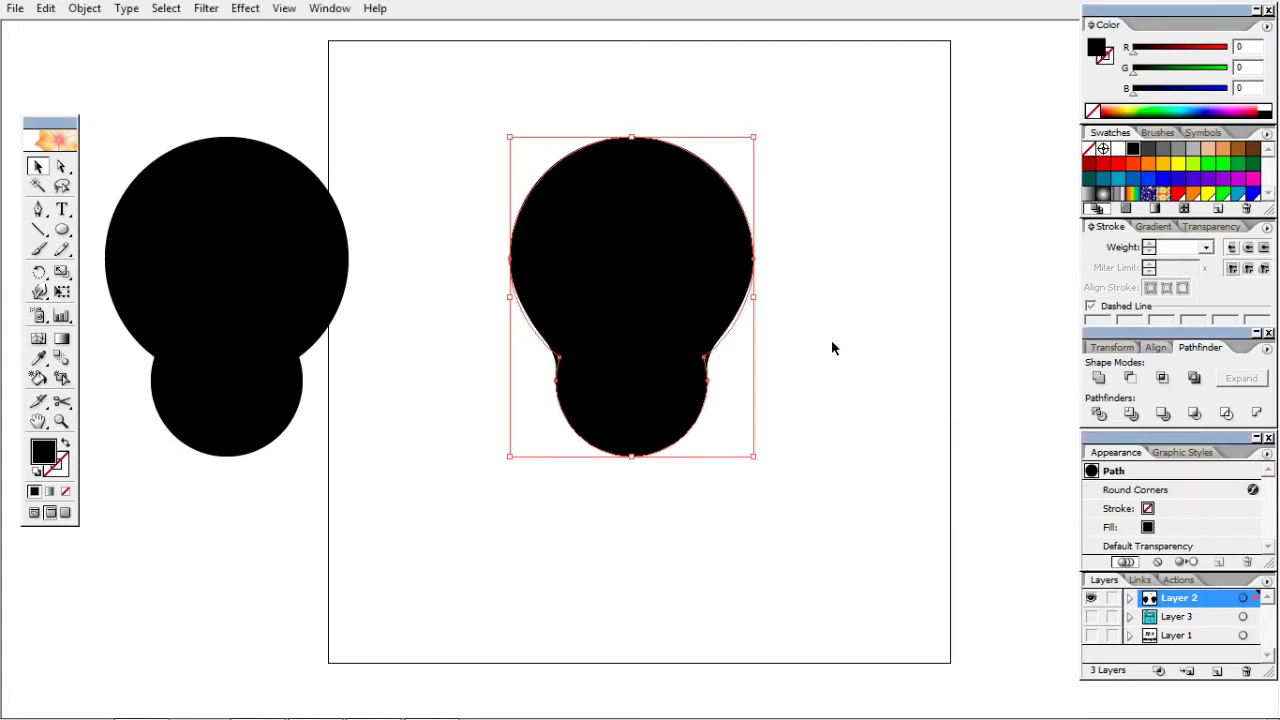
{"action": "left_click", "coordinate": [831, 342]}
{"action": "left_click", "coordinate": [686, 371]}
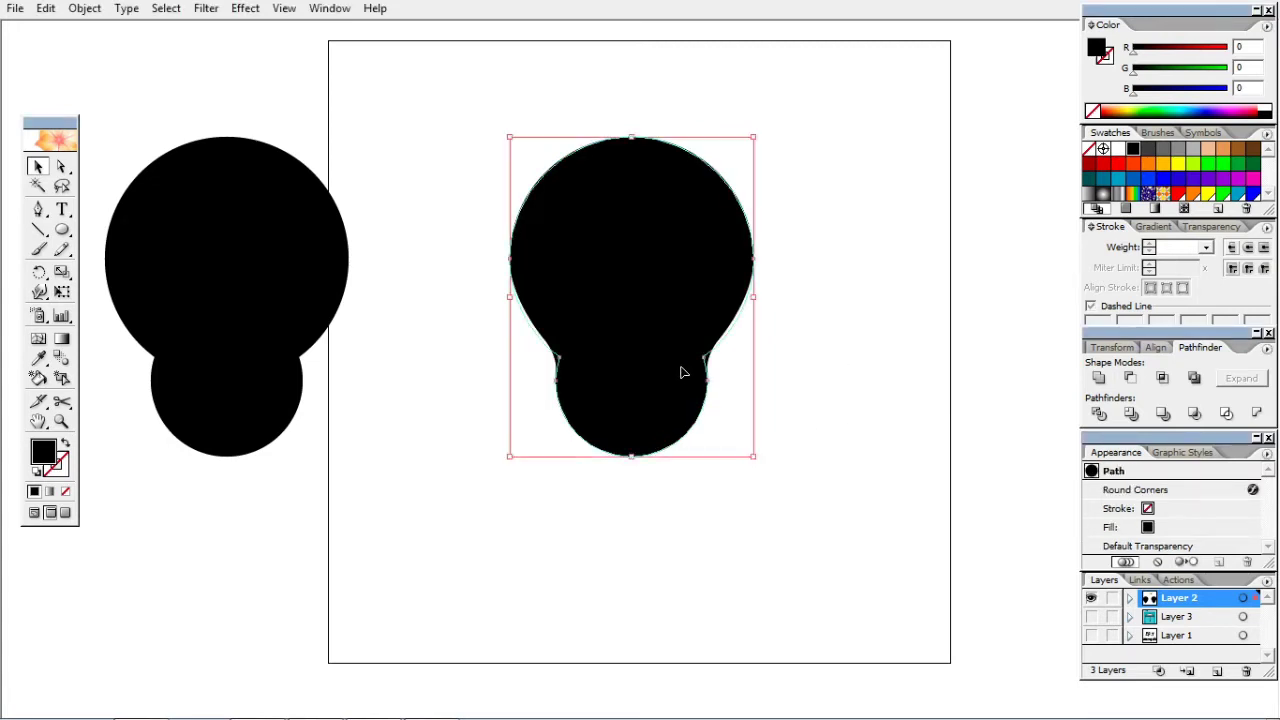
Drag the bulb's bottom anchor down slightly to lengthen the bulb.
{"action": "key", "text": "a"}
{"action": "left_click_drag", "start_coordinate": [508, 506], "coordinate": [770, 346]}
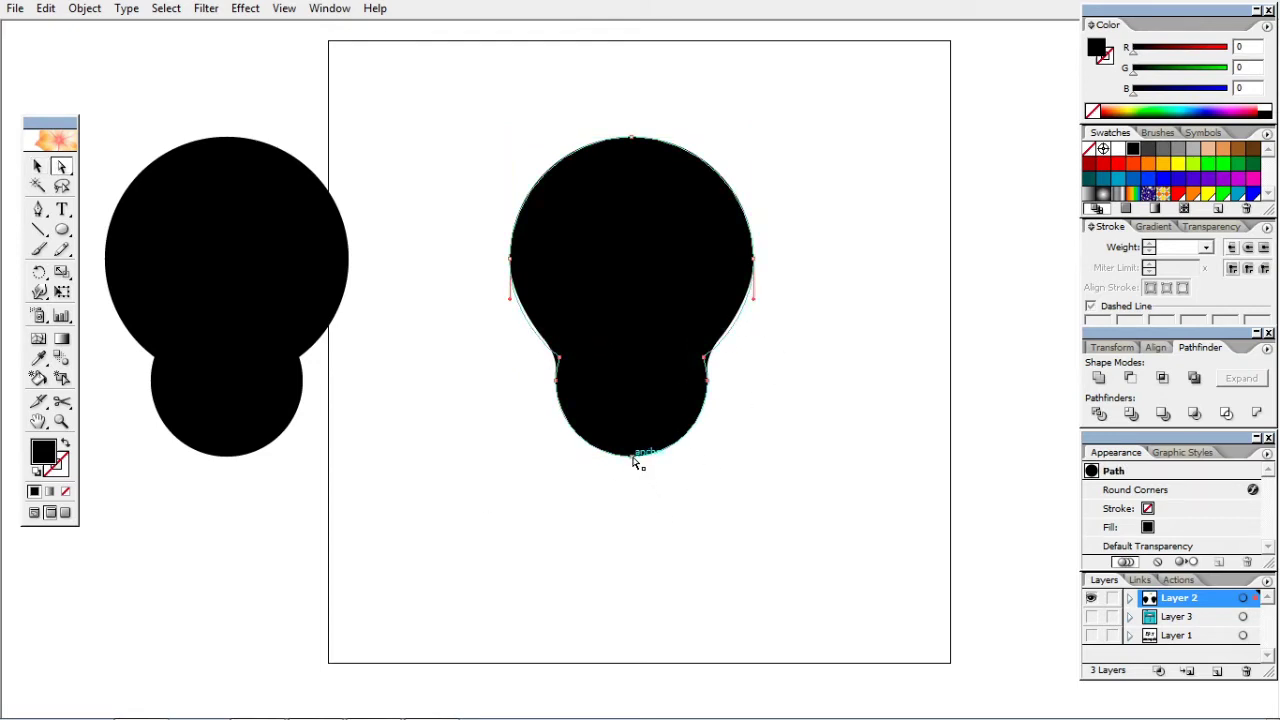
{"action": "left_click_drag", "start_coordinate": [631, 457], "coordinate": [632, 470]}
{"action": "left_click", "coordinate": [791, 464]}
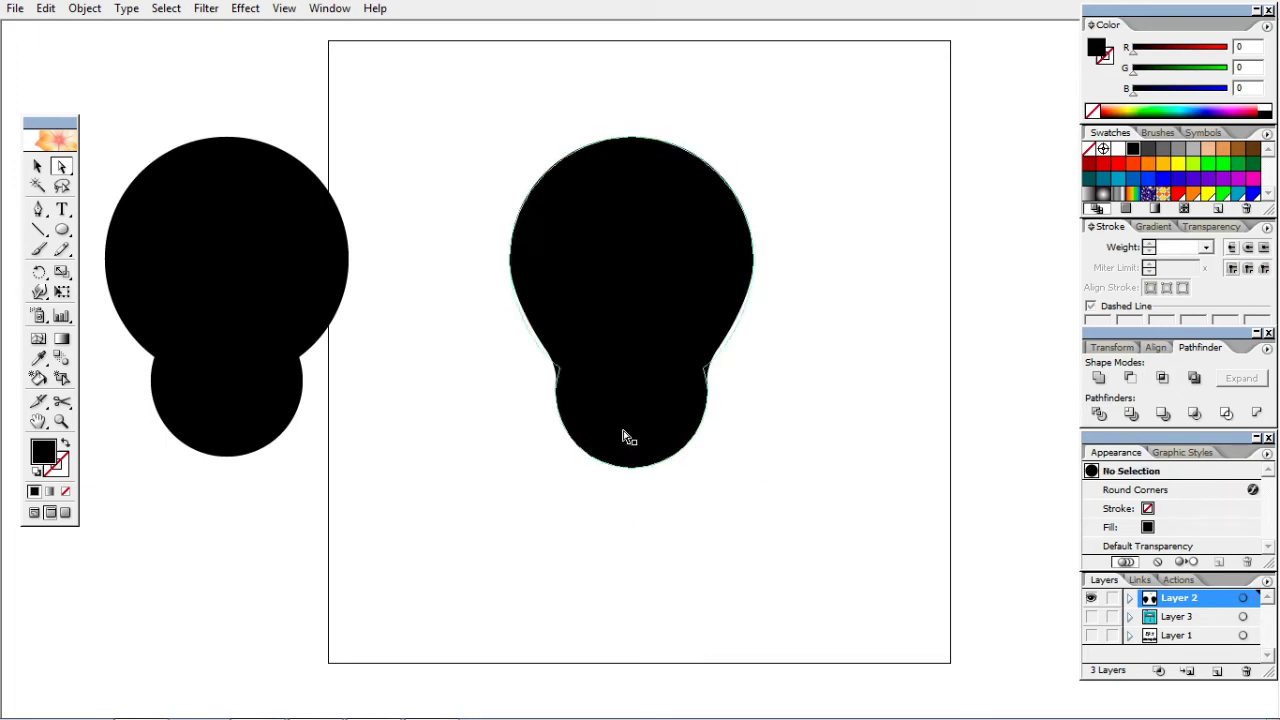
{"action": "left_click", "coordinate": [623, 437]}
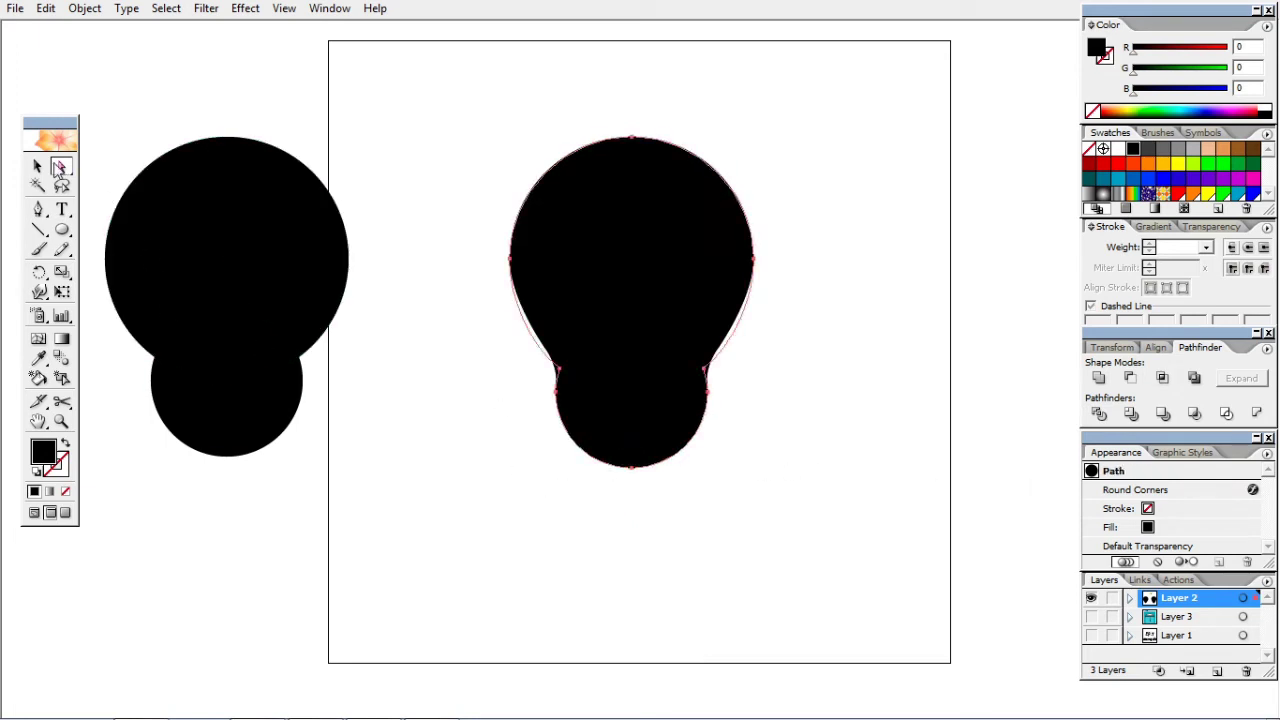
{"action": "left_click", "coordinate": [37, 167]}
{"action": "left_click", "coordinate": [509, 534]}
{"action": "left_click", "coordinate": [651, 400]}
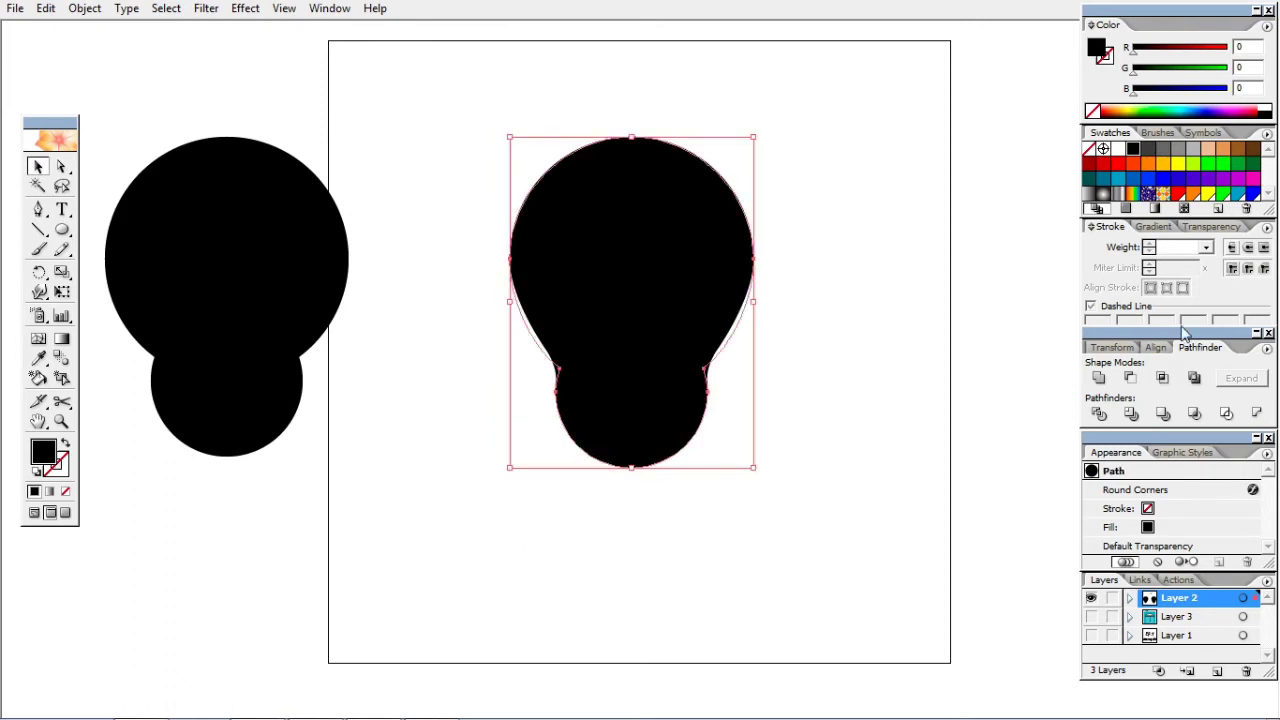
Alt-drag a spare copy of the rounded bulb off to the right.
{"action": "left_click", "coordinate": [1222, 491]}
{"action": "left_click", "coordinate": [718, 358]}
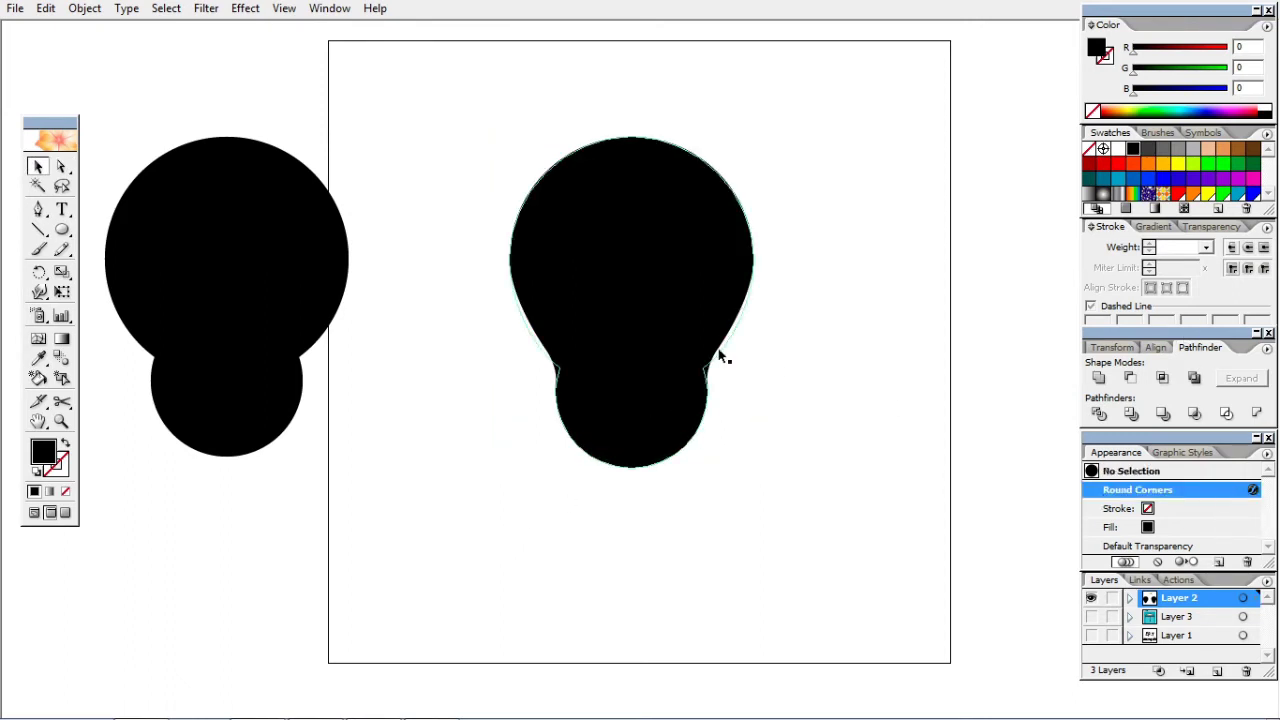
{"action": "left_click", "coordinate": [666, 323]}
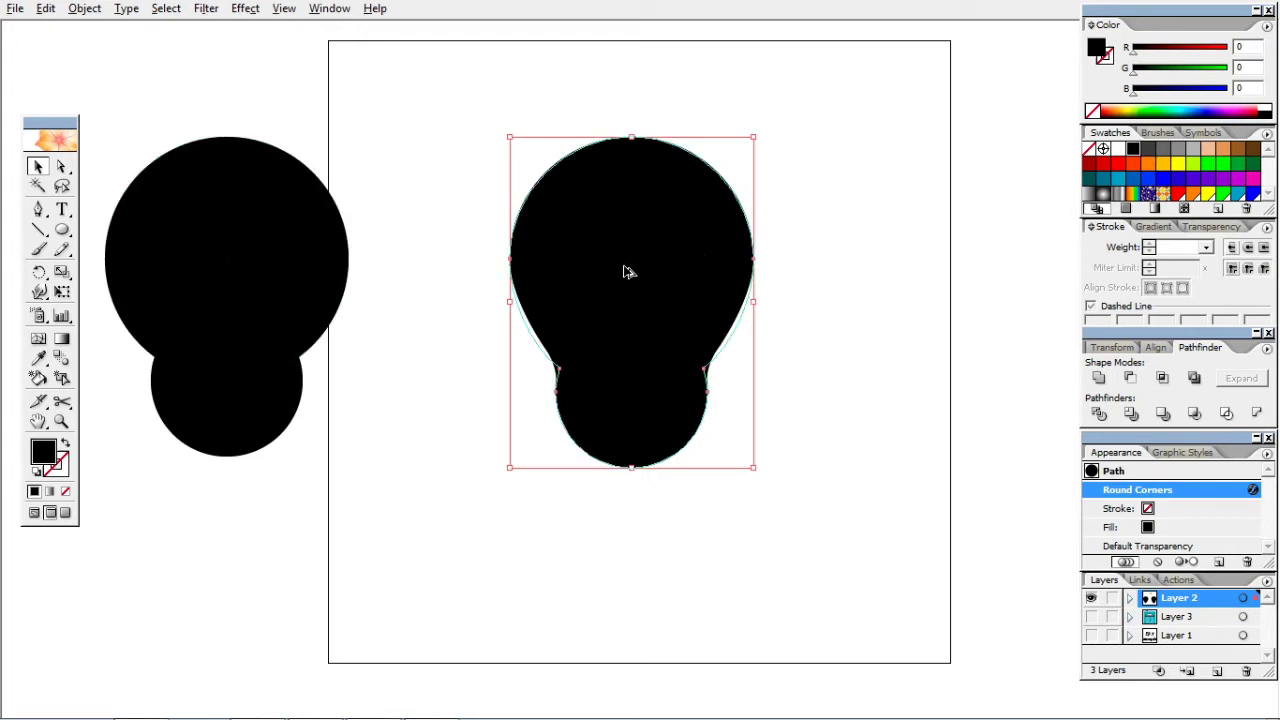
{"action": "left_click_drag", "start_coordinate": [626, 271], "coordinate": [911, 271]}
{"action": "left_click", "coordinate": [771, 484]}
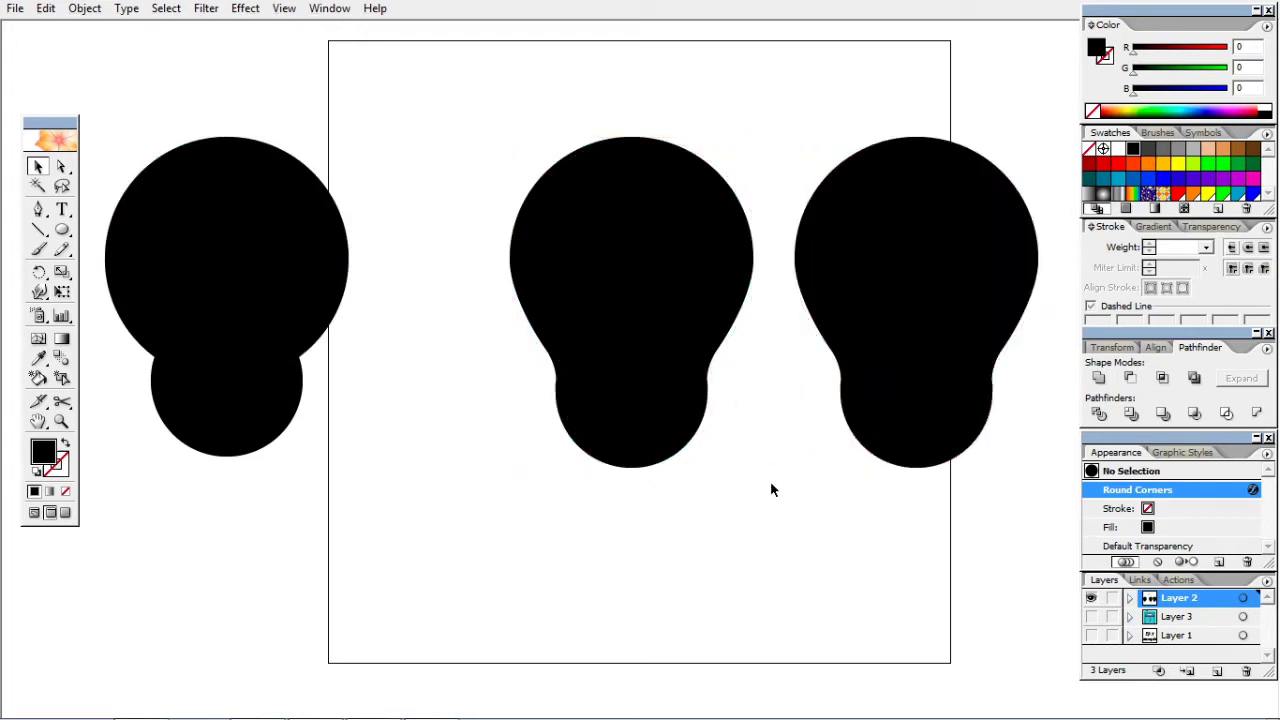
{"action": "left_click", "coordinate": [623, 263]}
{"action": "left_click", "coordinate": [900, 333]}
{"action": "left_click_drag", "start_coordinate": [1042, 331], "coordinate": [1055, 331]}
{"action": "left_click", "coordinate": [689, 317]}
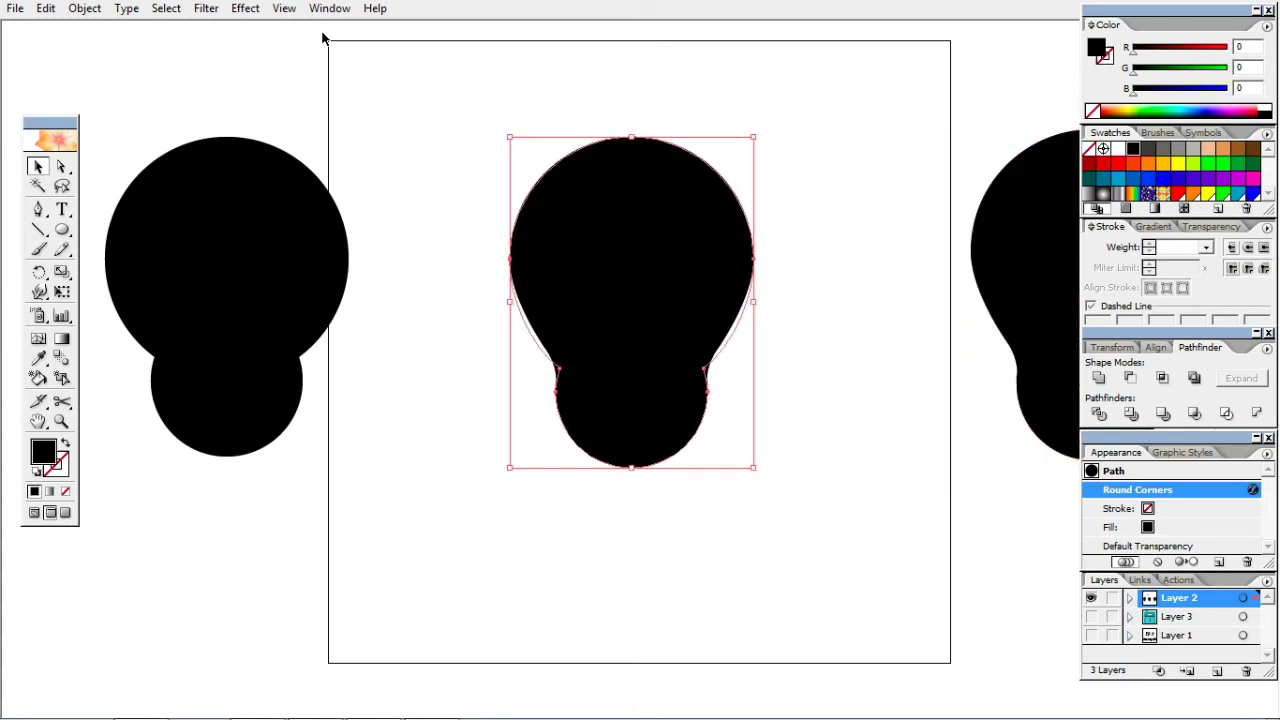
{"action": "left_click", "coordinate": [95, 10]}
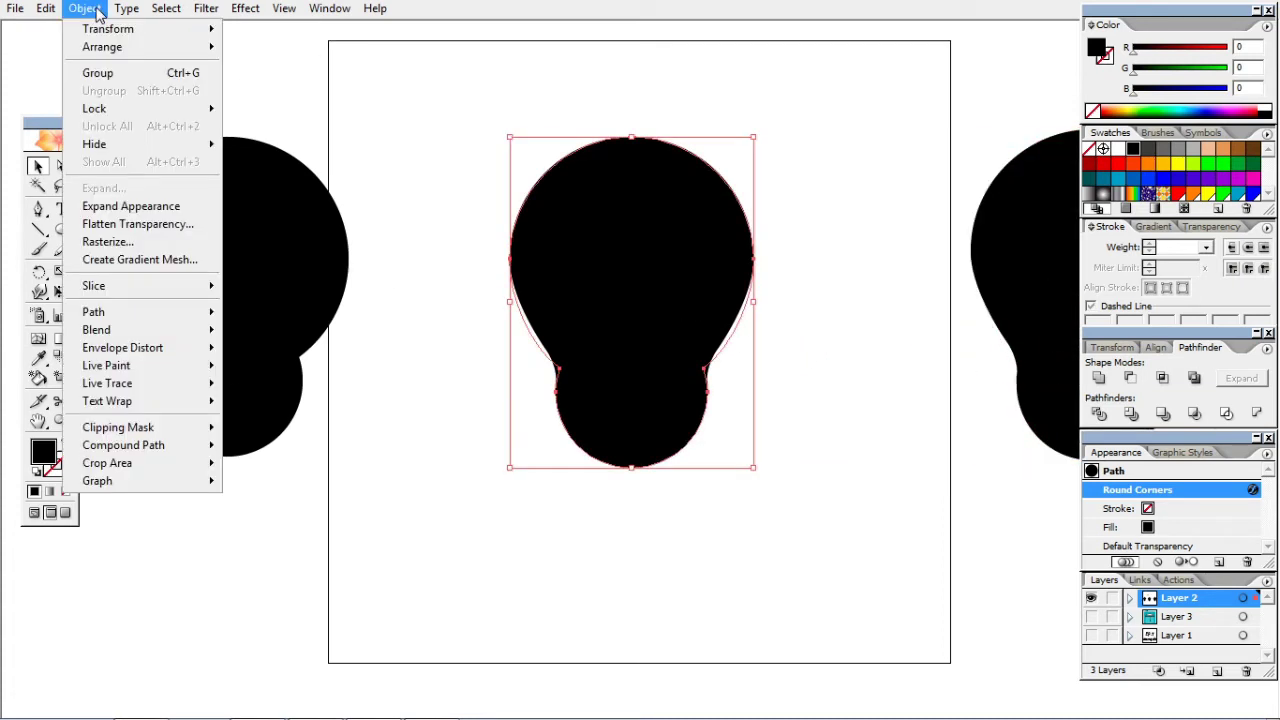
Expand the Round Corners appearance and smooth the bulb's left and right side curves.
{"action": "left_click", "coordinate": [88, 208]}
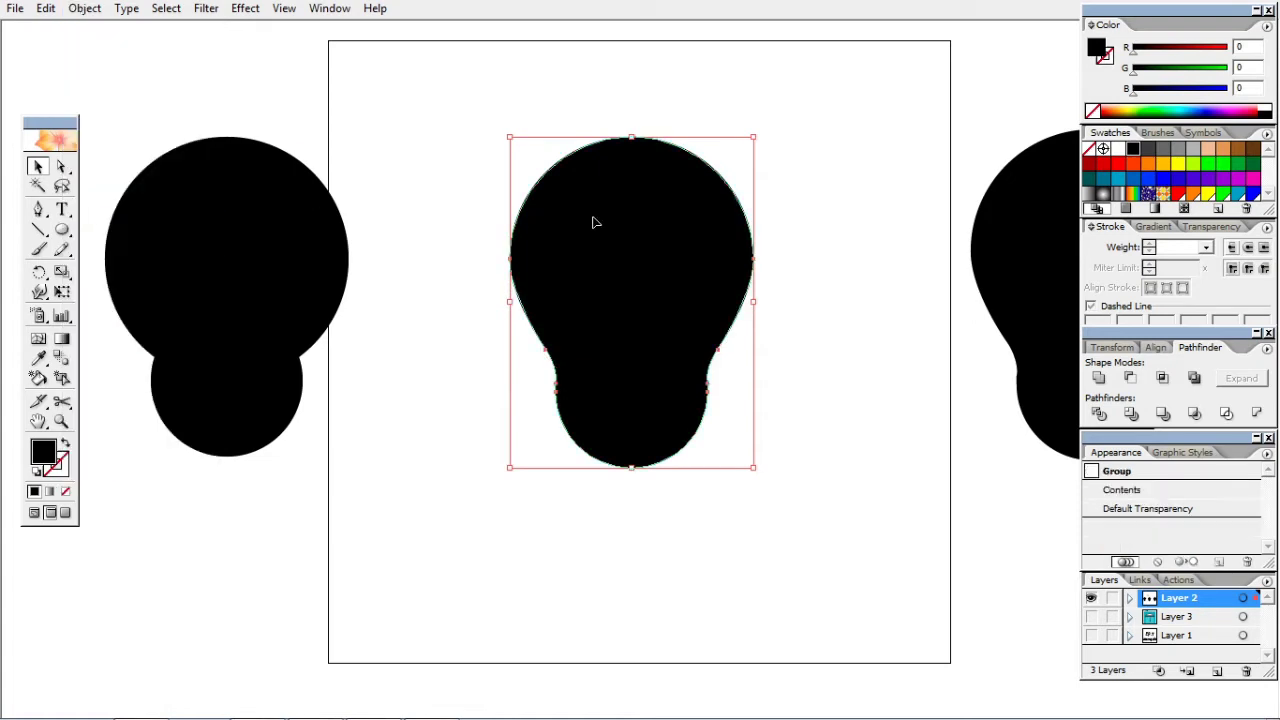
{"action": "left_click", "coordinate": [628, 494]}
{"action": "key", "text": "a"}
{"action": "left_click", "coordinate": [600, 366]}
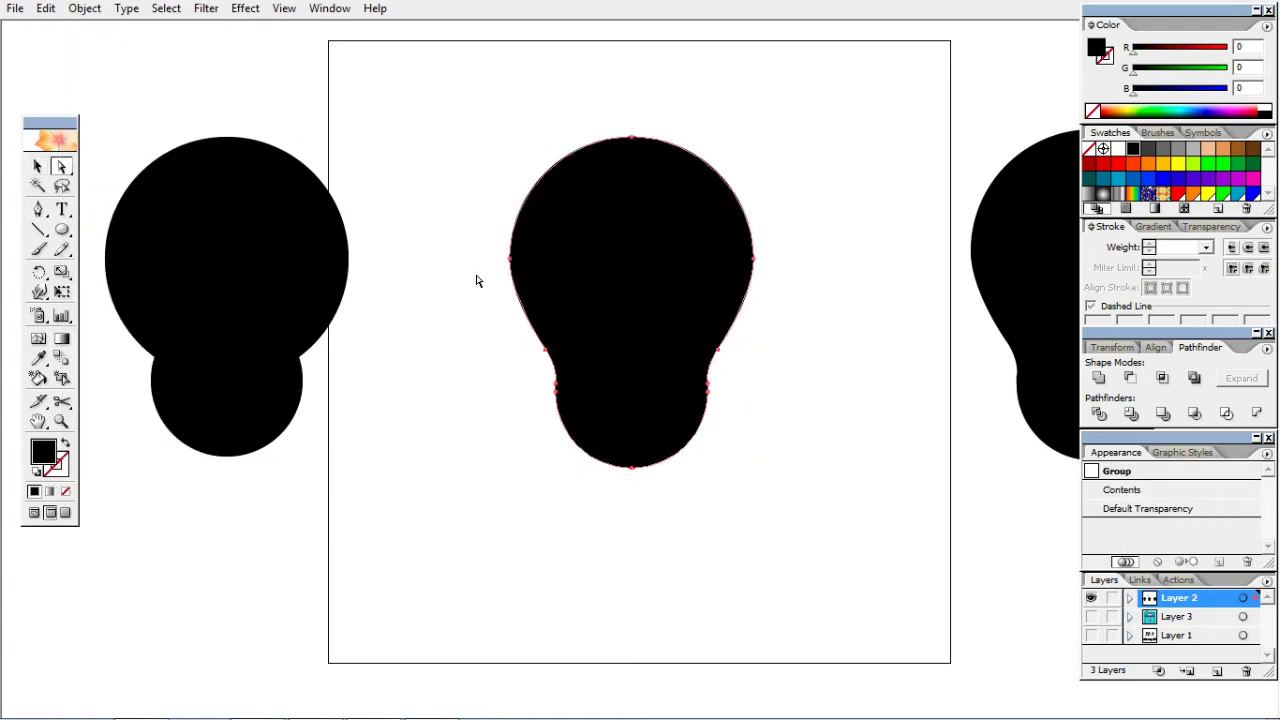
{"action": "left_click_drag", "start_coordinate": [488, 288], "coordinate": [531, 234]}
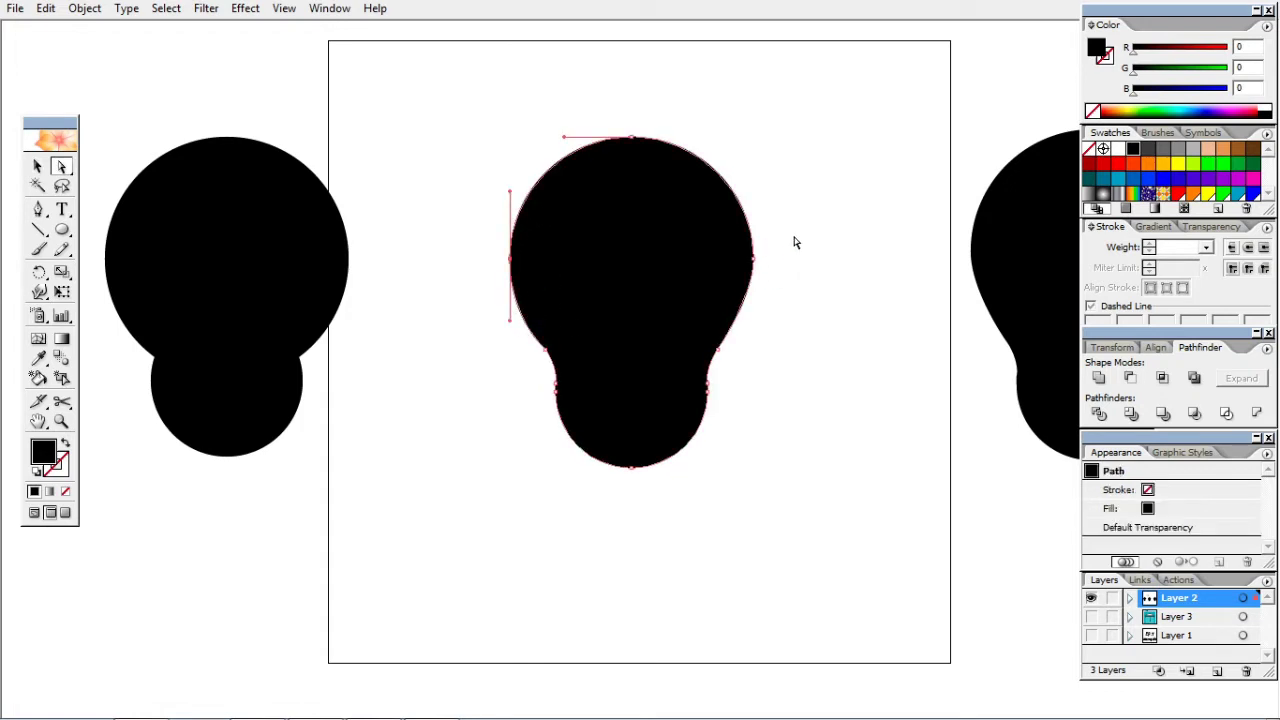
{"action": "left_click_drag", "start_coordinate": [795, 240], "coordinate": [730, 282]}
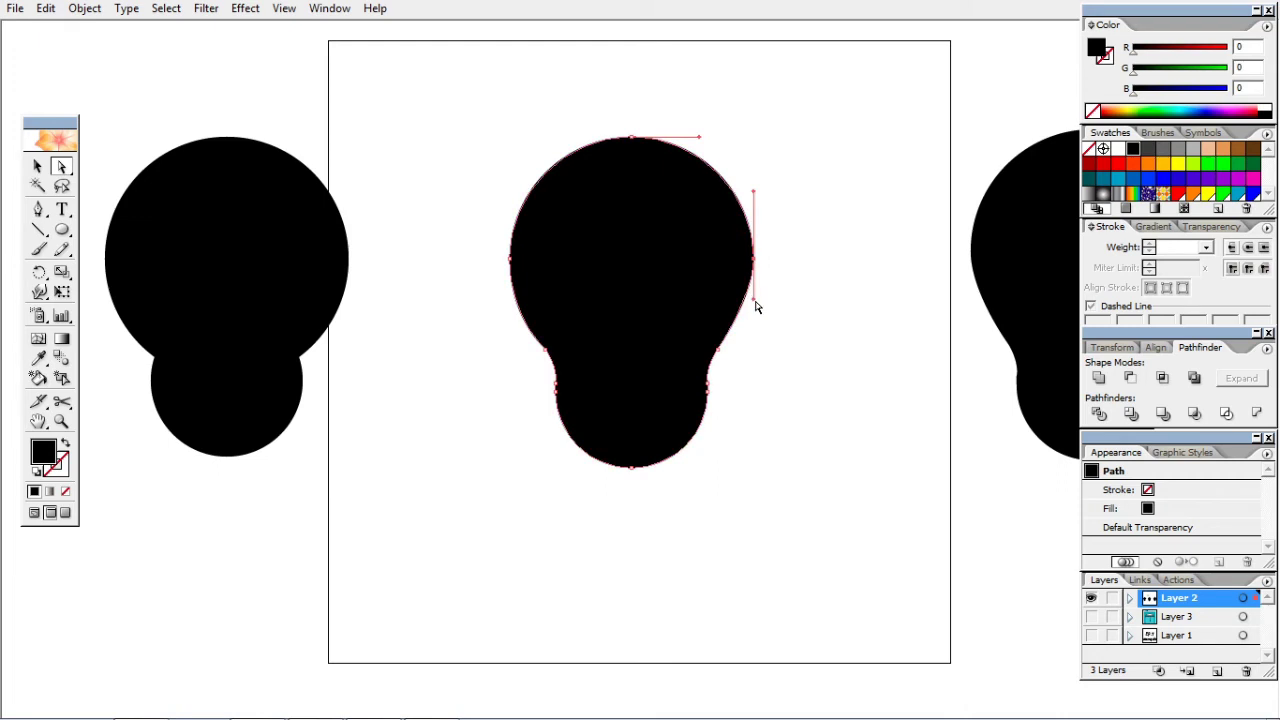
{"action": "left_click_drag", "start_coordinate": [756, 307], "coordinate": [756, 322]}
{"action": "left_click", "coordinate": [805, 350]}
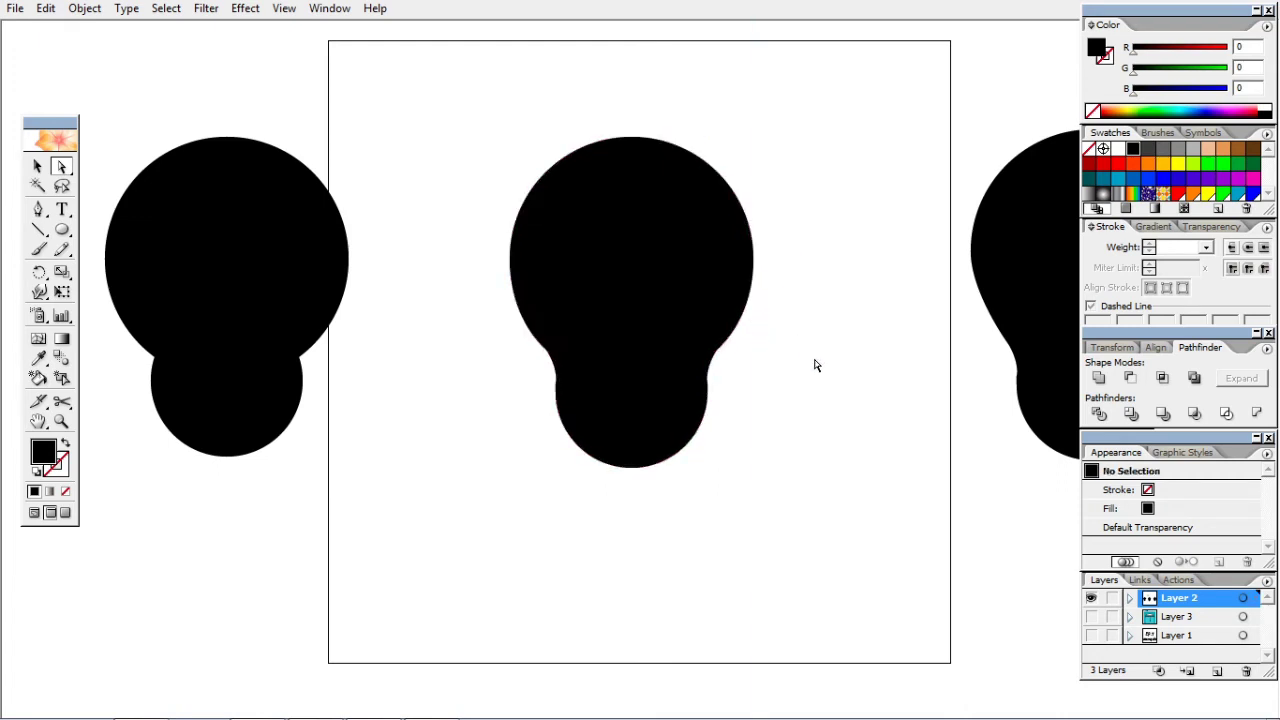
{"action": "mouse_move", "coordinate": [786, 227]}
{"action": "left_mouse_down"}
{"action": "mouse_move", "coordinate": [731, 300]}
{"action": "mouse_move", "coordinate": [755, 301]}
{"action": "left_mouse_up"}
{"action": "mouse_move", "coordinate": [467, 219]}
{"action": "left_mouse_down"}
{"action": "mouse_move", "coordinate": [529, 286]}
{"action": "mouse_move", "coordinate": [522, 350]}
{"action": "mouse_move", "coordinate": [511, 259]}
{"action": "left_mouse_up"}
{"action": "left_click", "coordinate": [809, 332]}
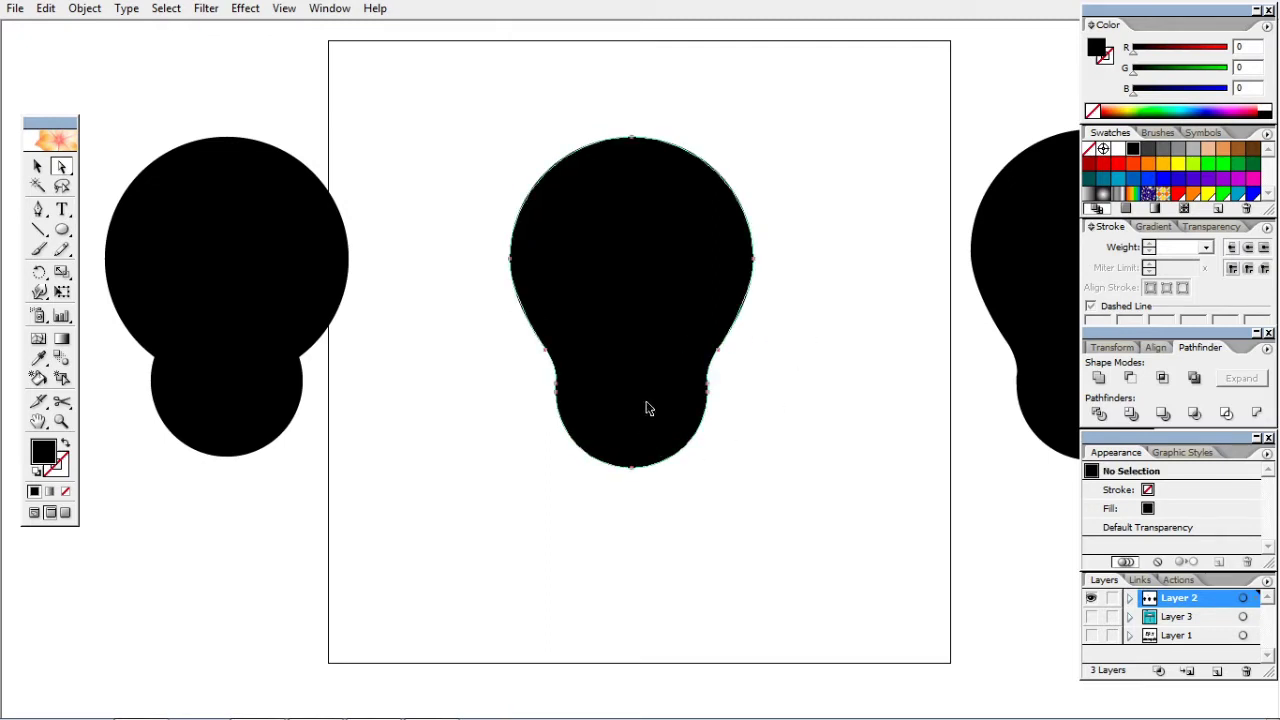
Widen the bottom anchor's handles to flatten the bulb's bottom into a rounded base.
{"action": "left_click_drag", "start_coordinate": [617, 508], "coordinate": [640, 447]}
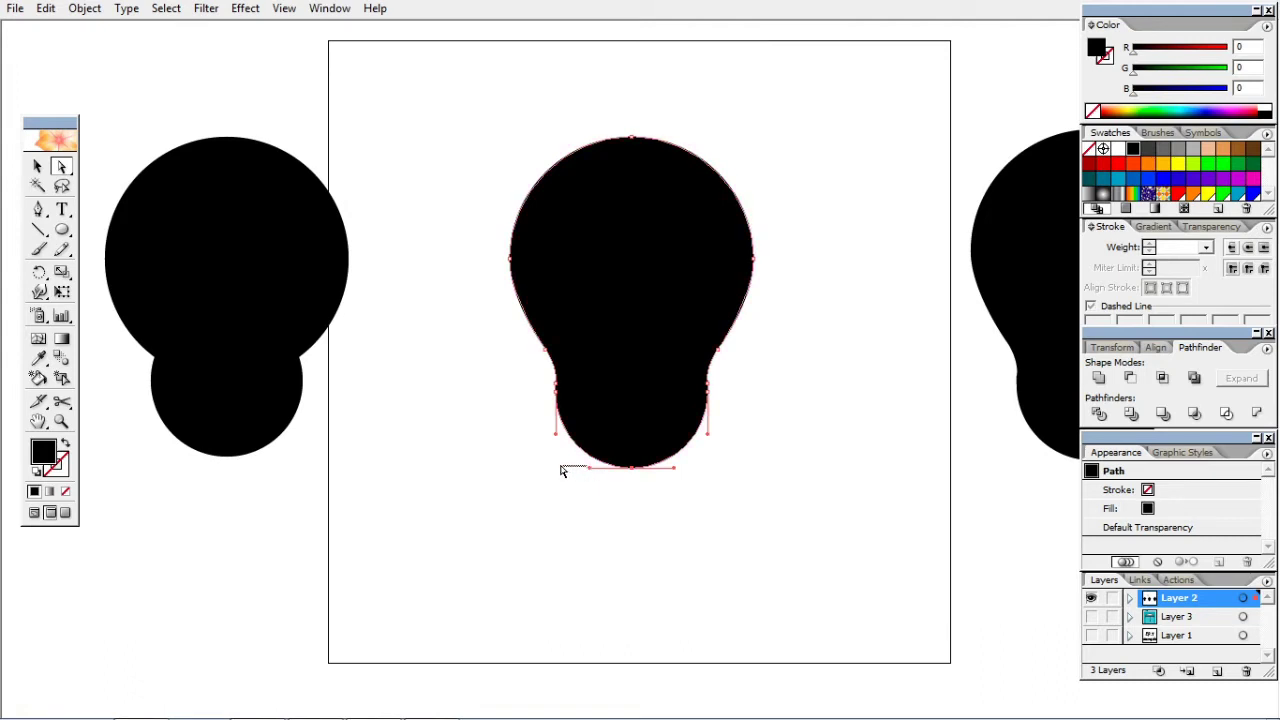
{"action": "left_click_drag", "start_coordinate": [589, 468], "coordinate": [560, 470]}
{"action": "left_click_drag", "start_coordinate": [676, 466], "coordinate": [706, 467]}
{"action": "left_click", "coordinate": [736, 501]}
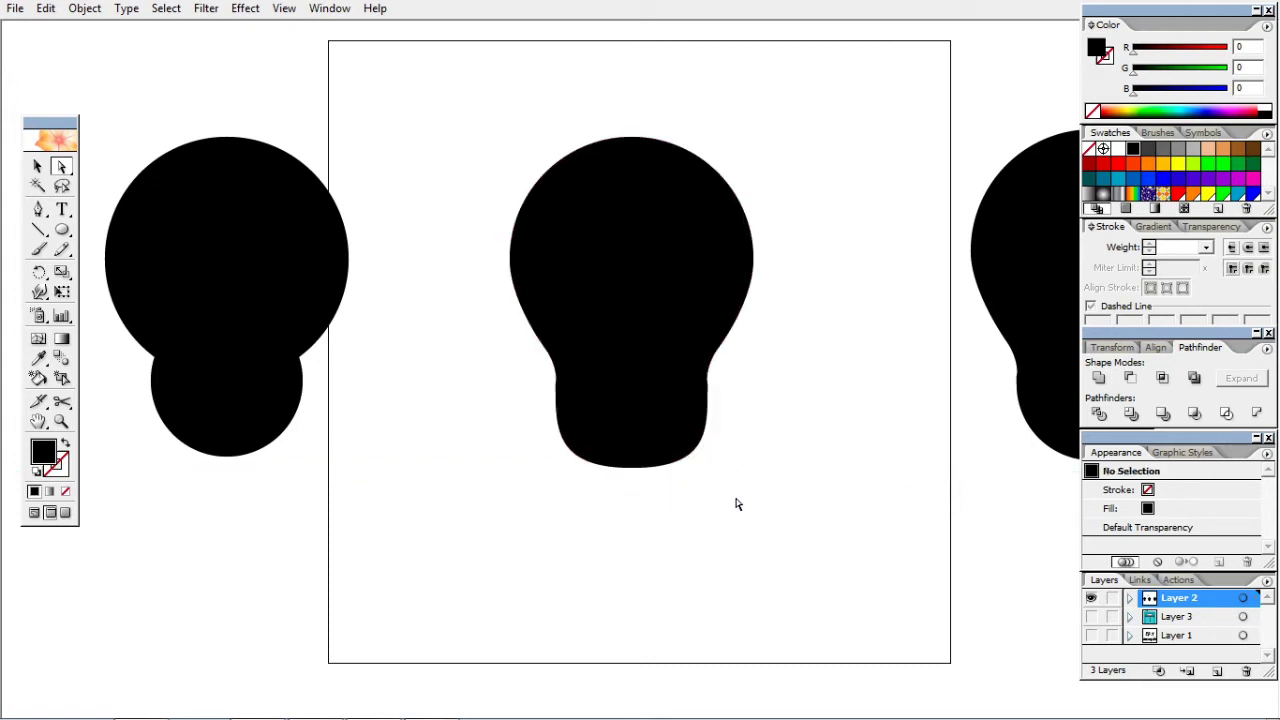
{"action": "left_click", "coordinate": [634, 429]}
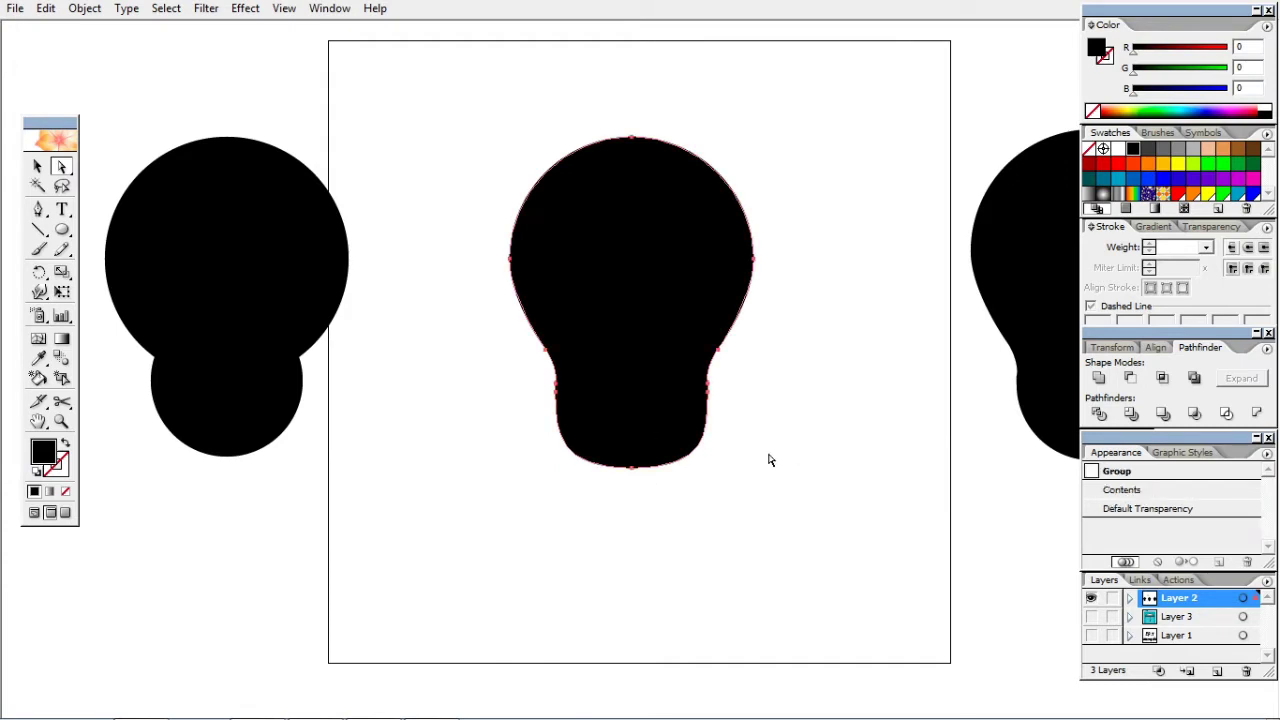
{"action": "left_click", "coordinate": [769, 459]}
{"action": "left_click", "coordinate": [37, 166]}
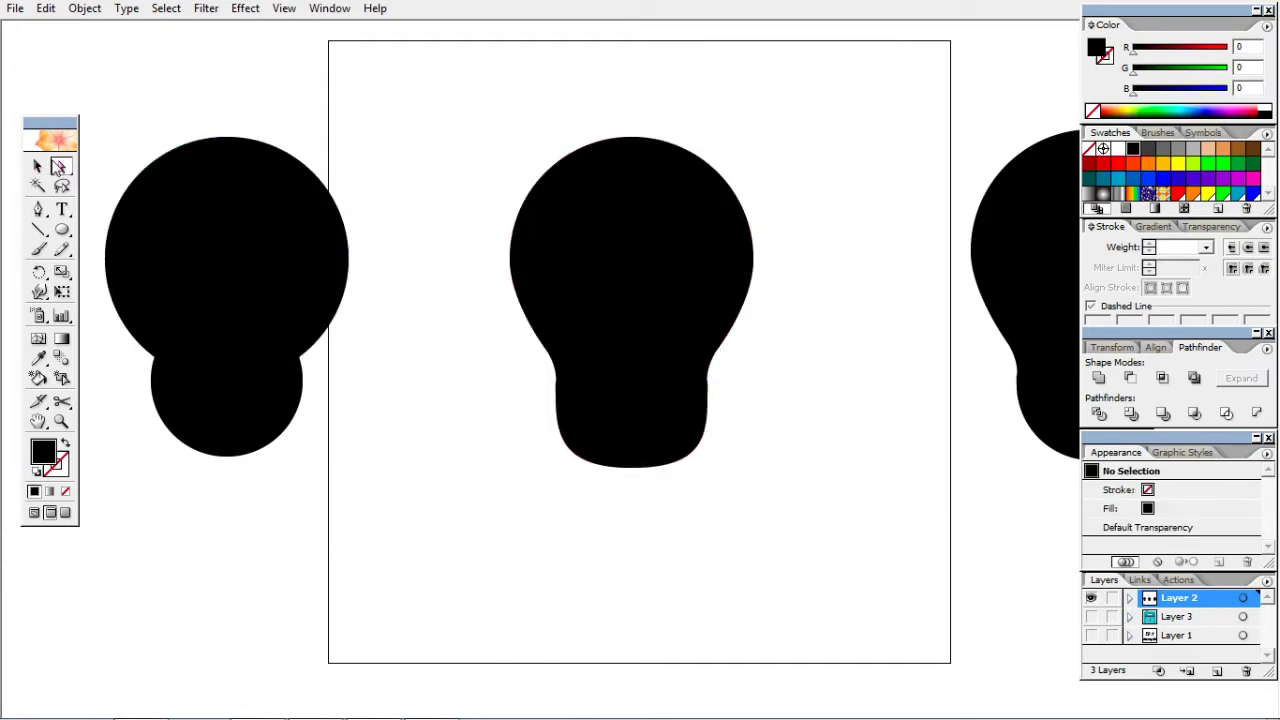
Move the spare left circle onto the bulb and resize it to fit inside the glass.
{"action": "left_click", "coordinate": [160, 265]}
{"action": "left_click_drag", "start_coordinate": [228, 276], "coordinate": [631, 292]}
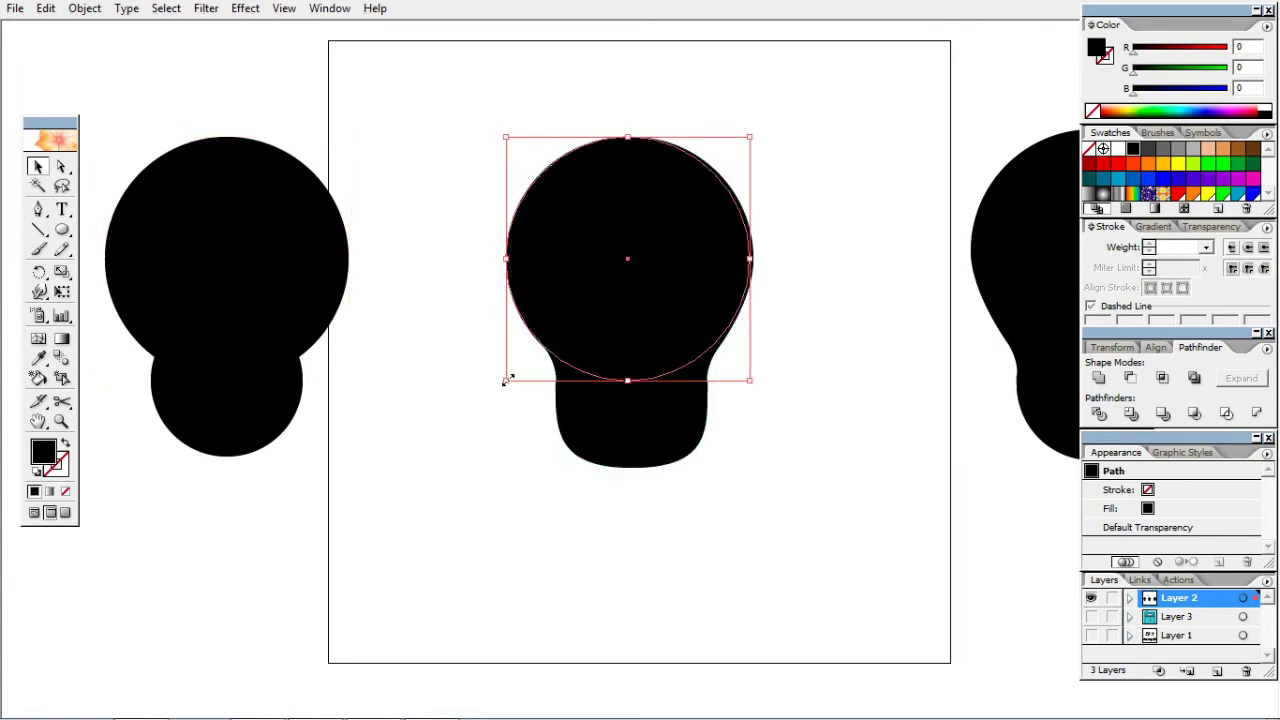
{"action": "left_click_drag", "start_coordinate": [505, 380], "coordinate": [523, 362]}
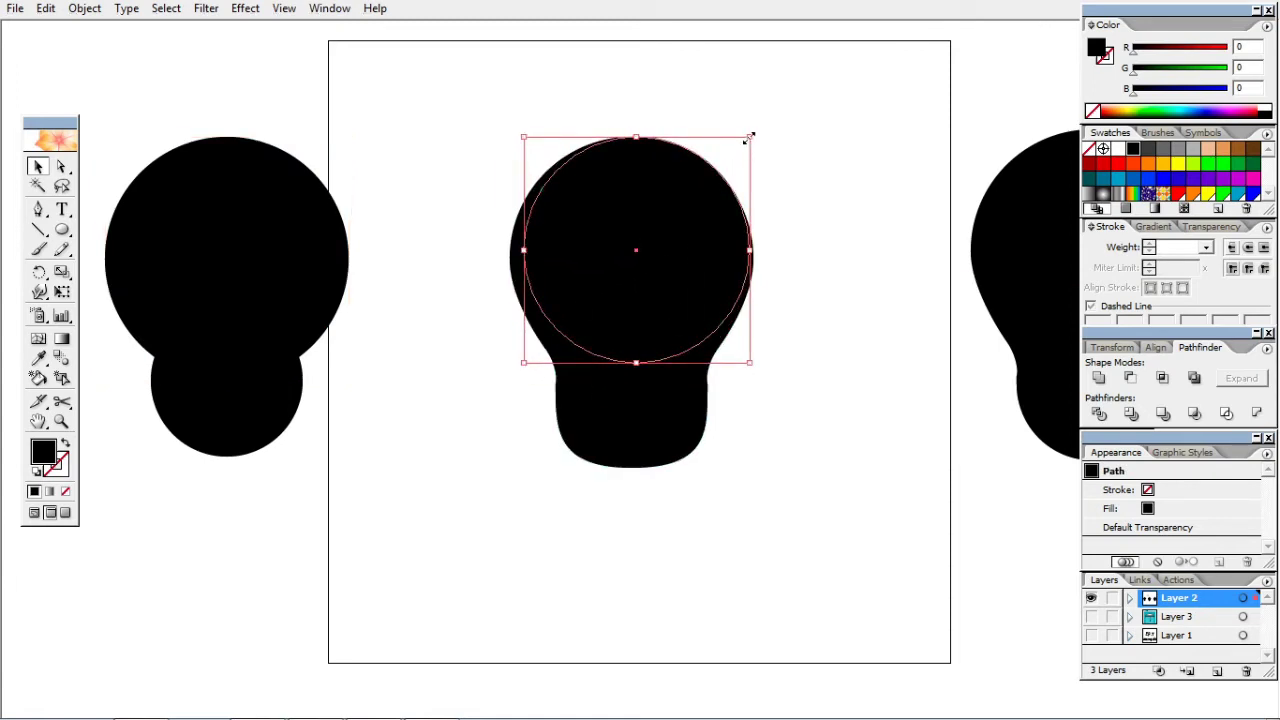
{"action": "left_click_drag", "start_coordinate": [750, 137], "coordinate": [735, 150]}
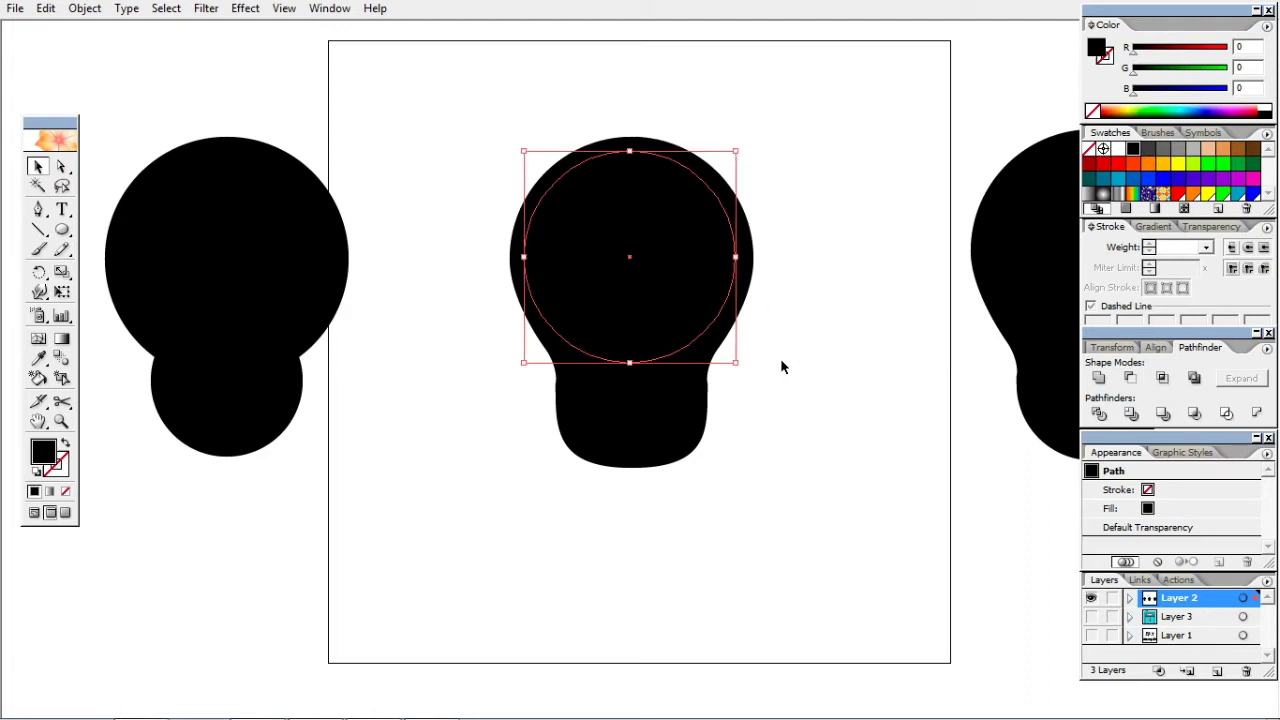
{"action": "left_click_drag", "start_coordinate": [731, 367], "coordinate": [742, 369]}
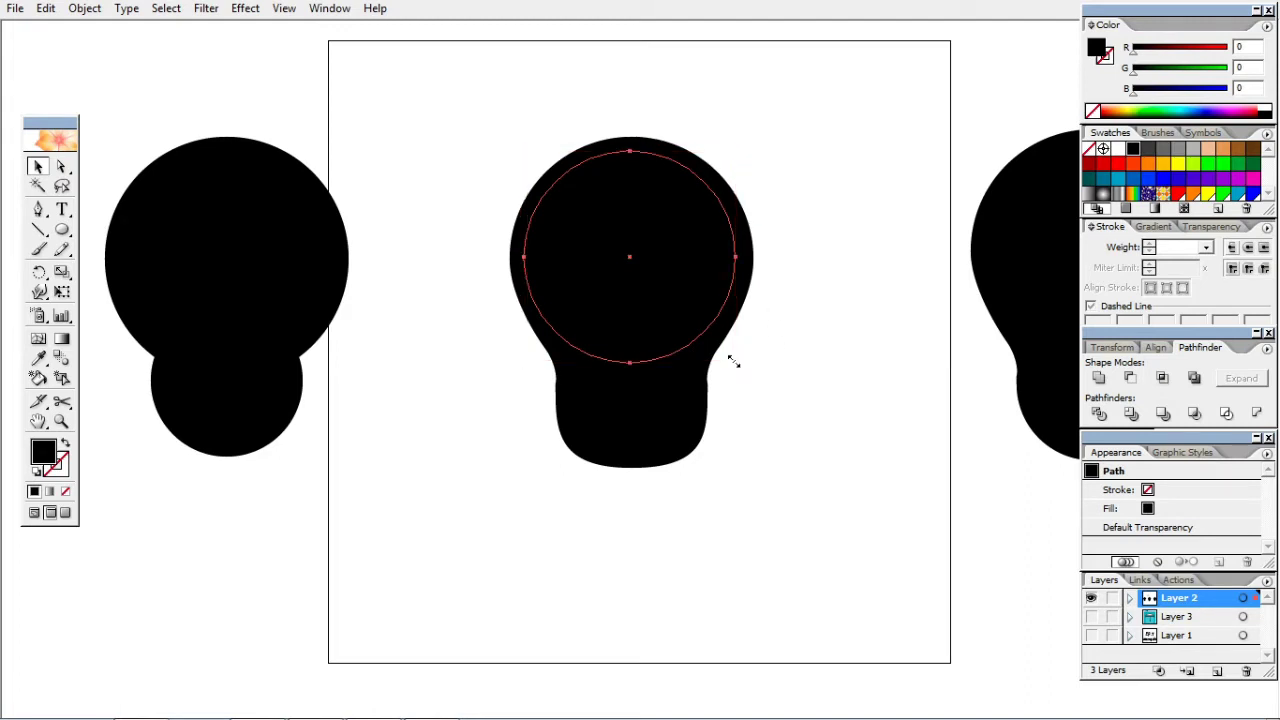
{"action": "left_click_drag", "start_coordinate": [528, 370], "coordinate": [515, 372]}
{"action": "left_click", "coordinate": [798, 335]}
Fill the inner circle white and enlarge it to leave a thin black outline.
{"action": "left_click", "coordinate": [677, 257]}
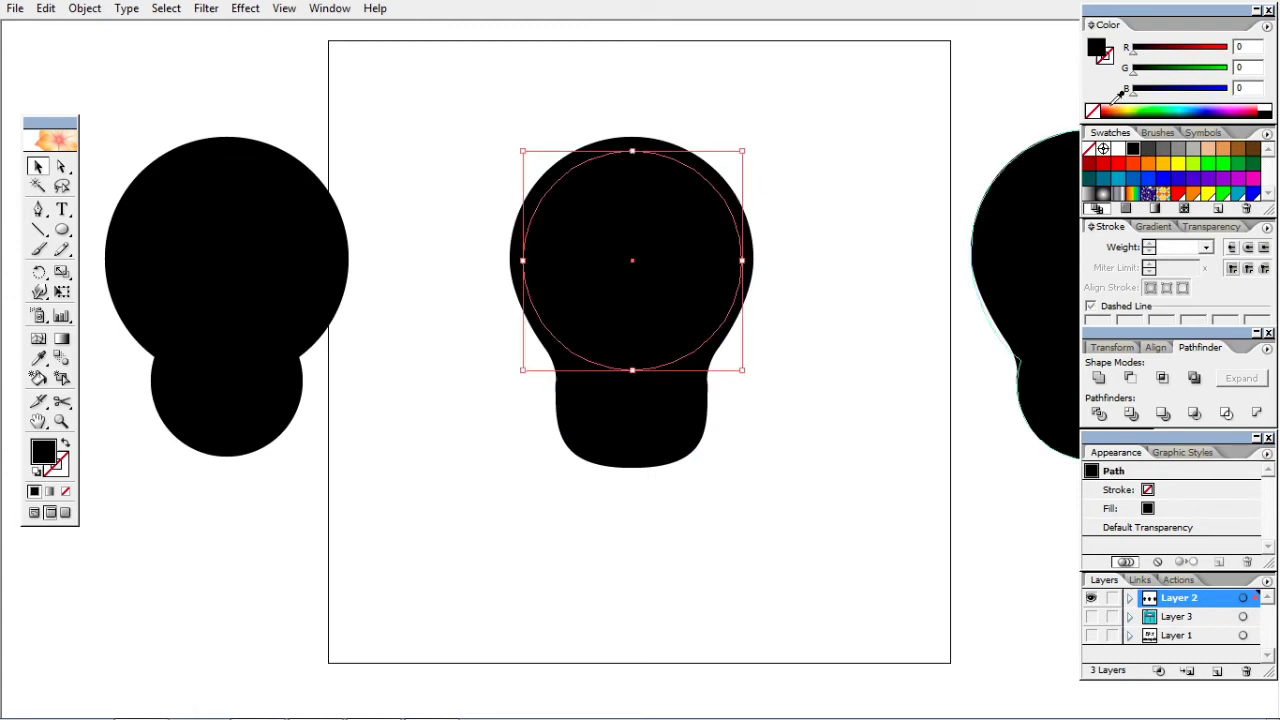
{"action": "left_click", "coordinate": [1118, 148]}
{"action": "left_click", "coordinate": [857, 245]}
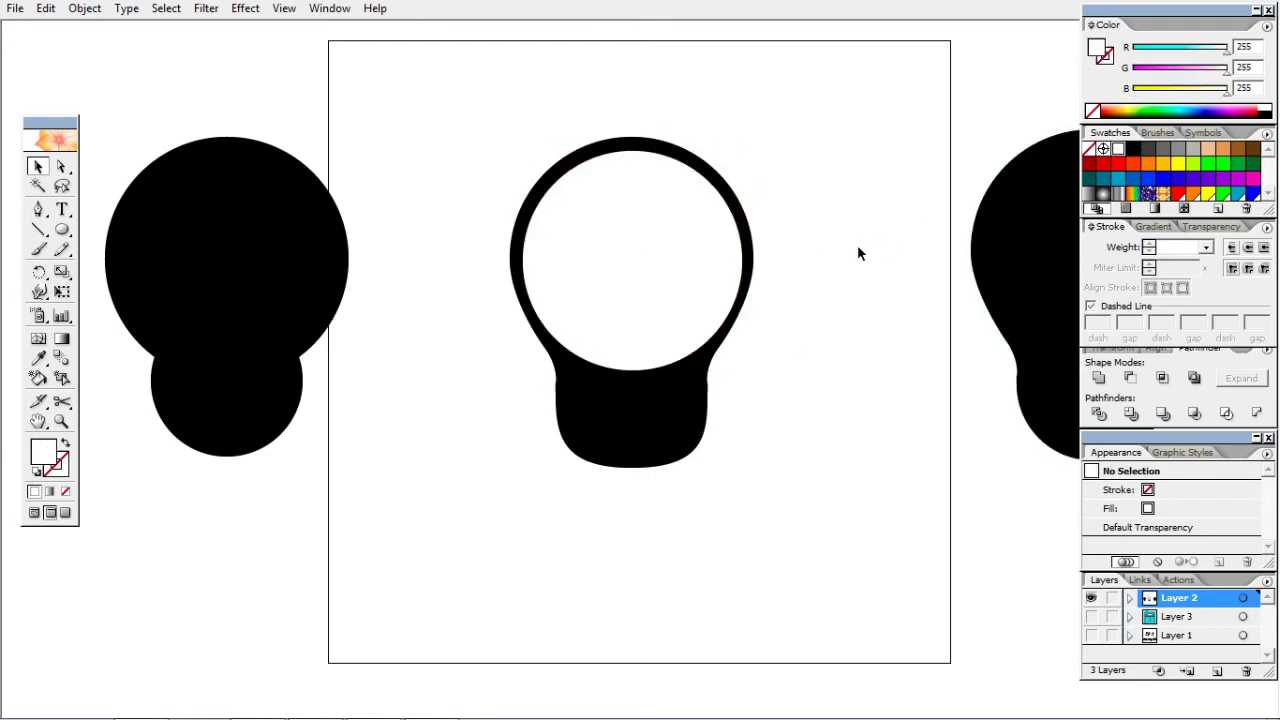
{"action": "left_click", "coordinate": [686, 290]}
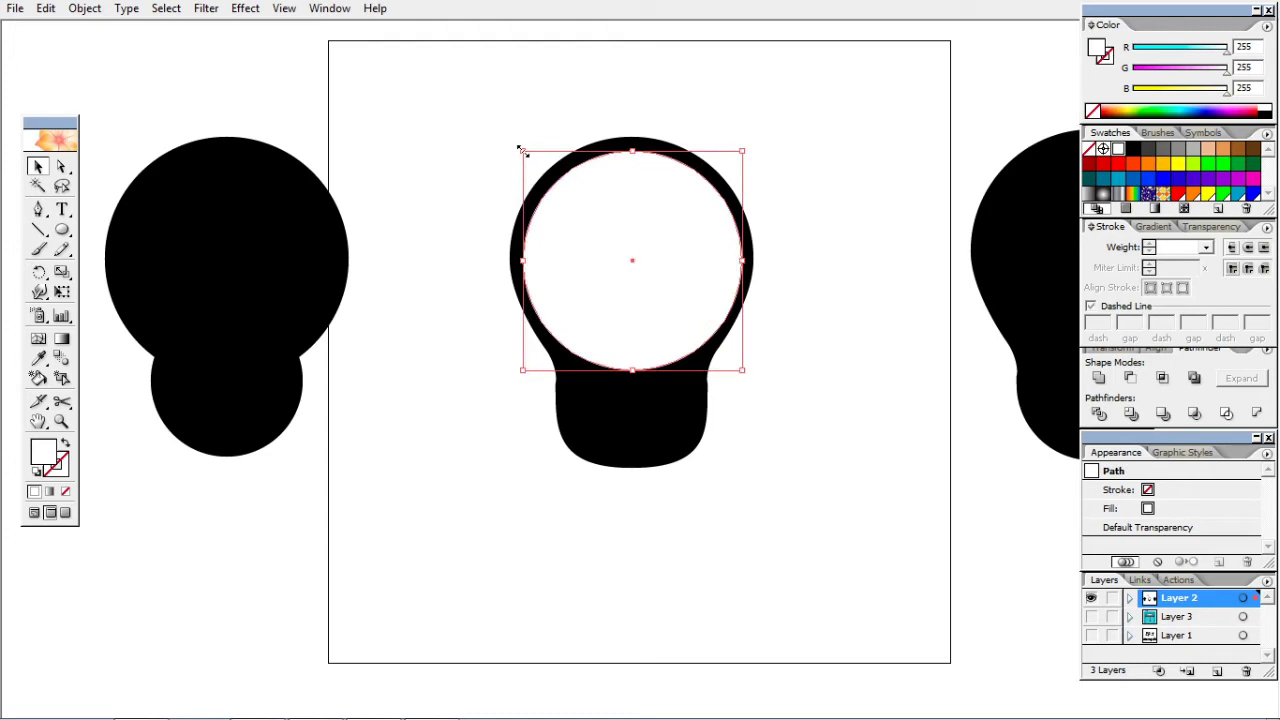
{"action": "left_click_drag", "start_coordinate": [521, 148], "coordinate": [505, 143]}
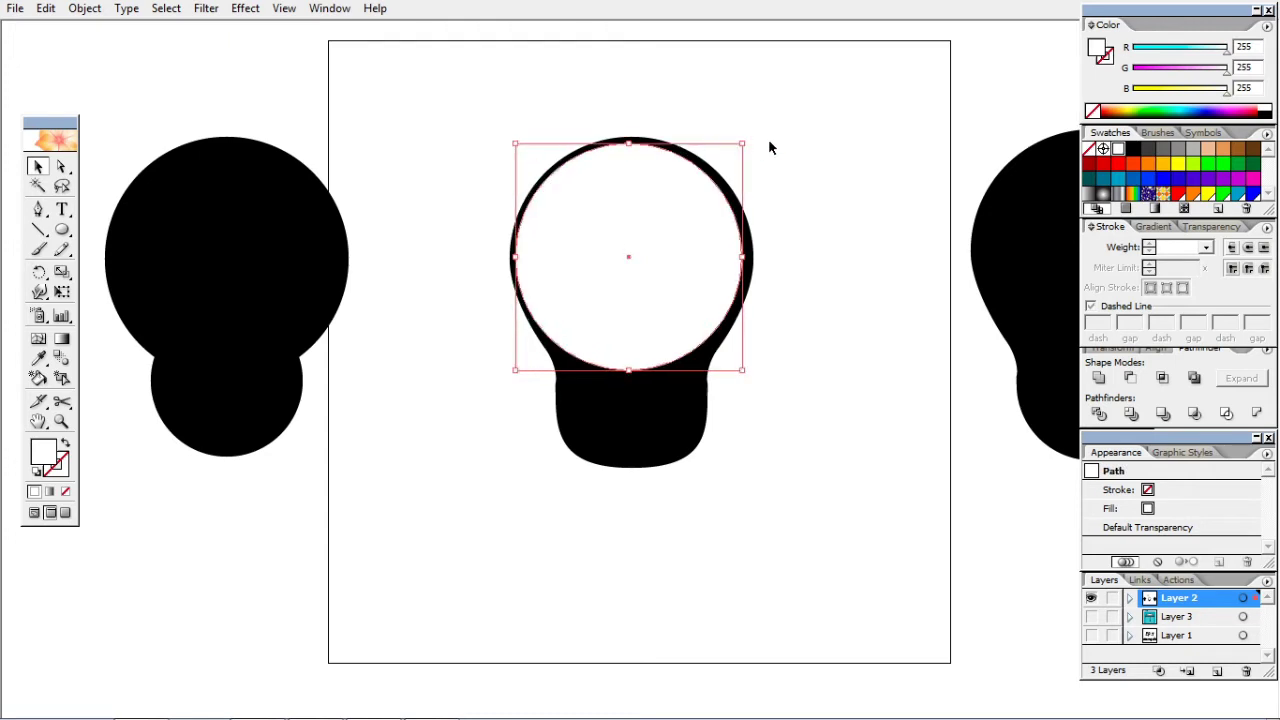
{"action": "left_click_drag", "start_coordinate": [746, 140], "coordinate": [749, 138]}
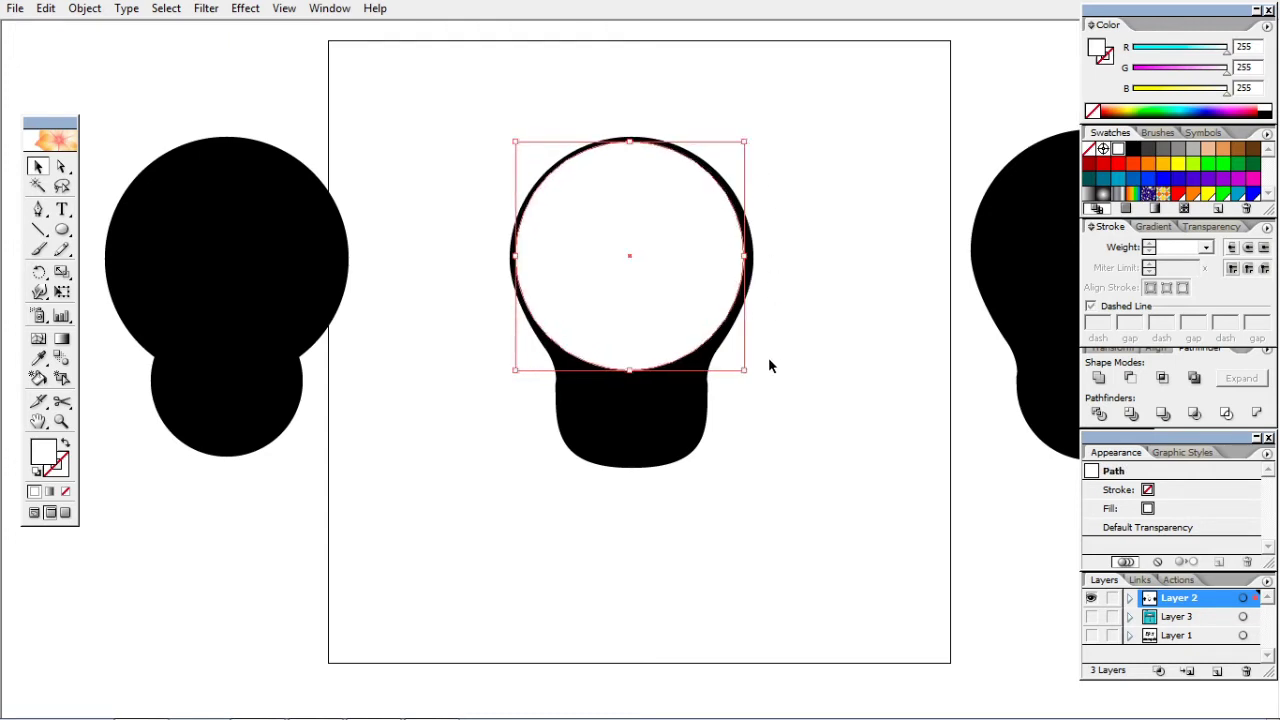
{"action": "left_click_drag", "start_coordinate": [744, 368], "coordinate": [750, 375]}
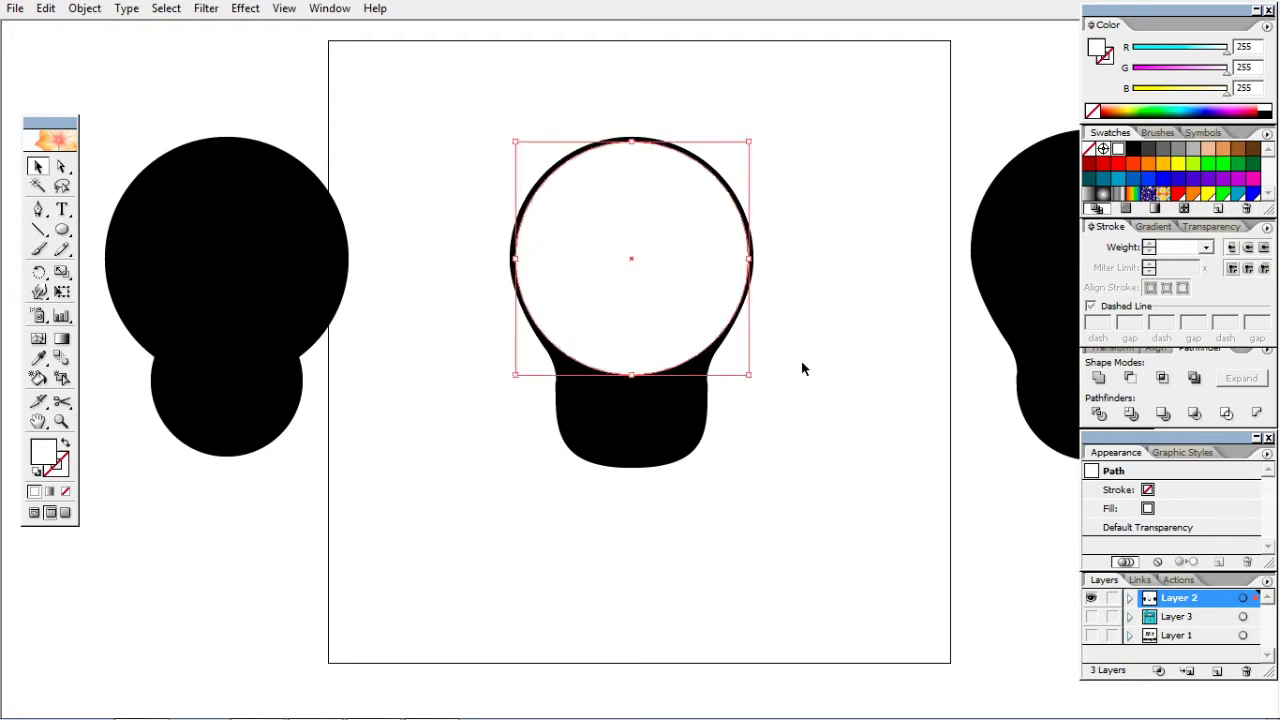
Select the bulb and white circle together and open the alignment options.
{"action": "left_click_drag", "start_coordinate": [802, 212], "coordinate": [658, 302]}
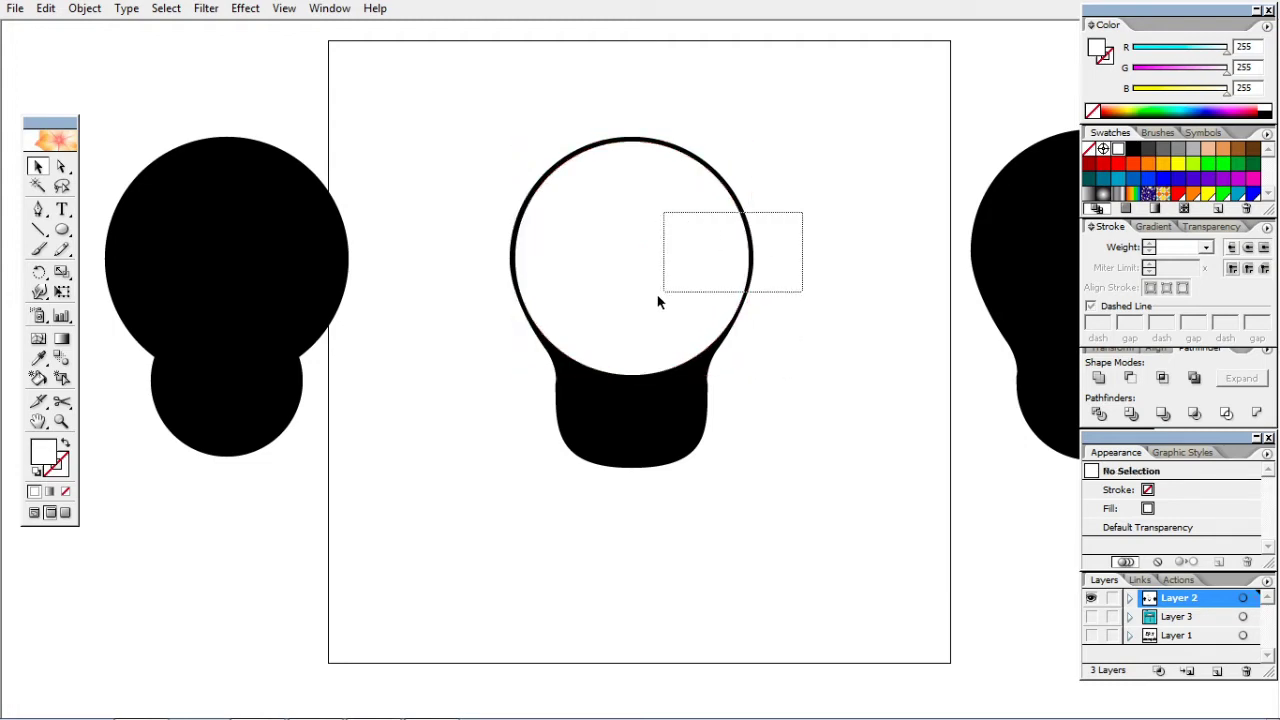
{"action": "left_click", "coordinate": [1156, 348]}
{"action": "left_click", "coordinate": [872, 369]}
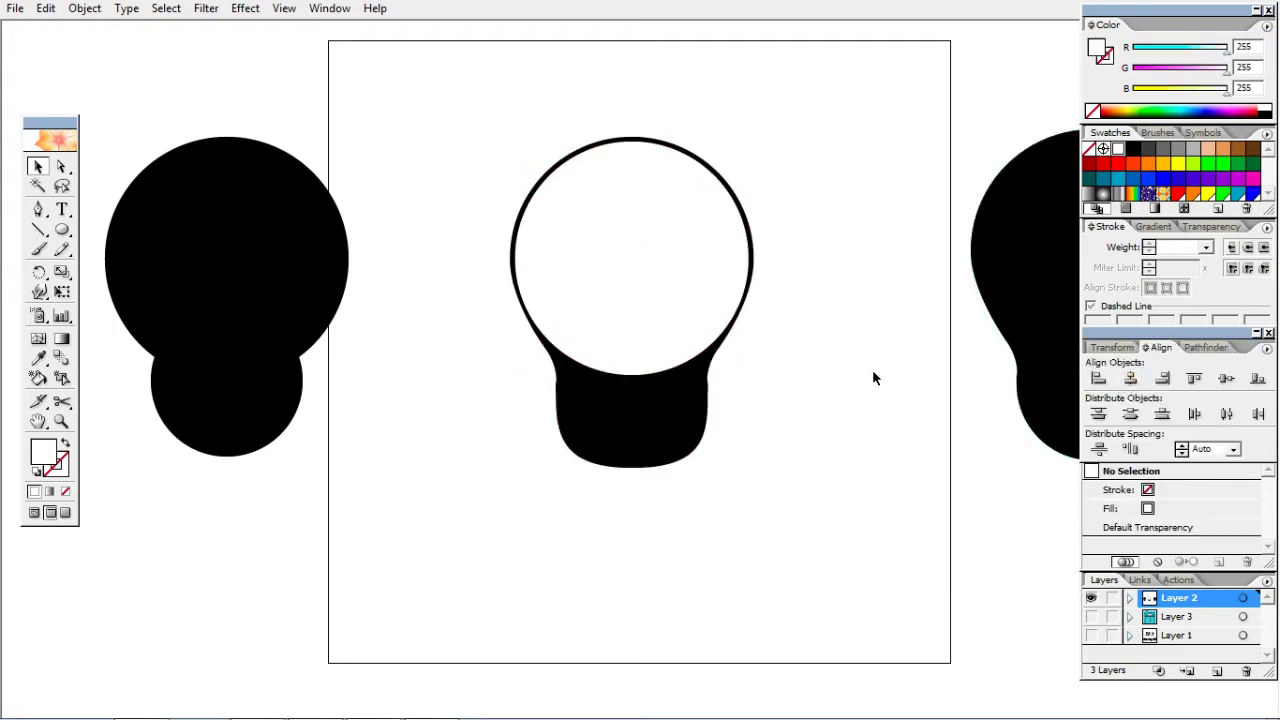
{"action": "mouse_move", "coordinate": [833, 245]}
{"action": "left_mouse_down"}
{"action": "mouse_move", "coordinate": [710, 318]}
{"action": "mouse_move", "coordinate": [809, 354]}
{"action": "mouse_move", "coordinate": [844, 437]}
{"action": "left_mouse_up"}
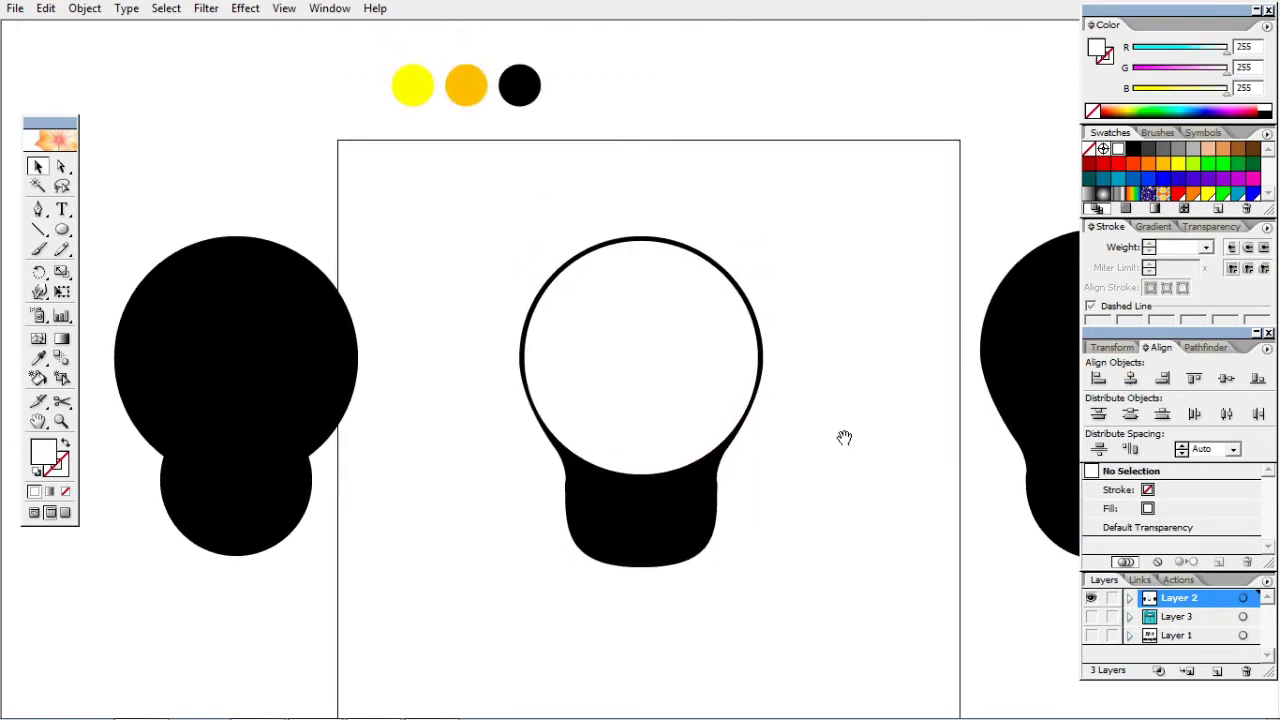
Nudge the base's bottom anchors down to lengthen the black base slightly.
{"action": "key", "text": "a"}
{"action": "left_click_drag", "start_coordinate": [553, 619], "coordinate": [772, 530]}
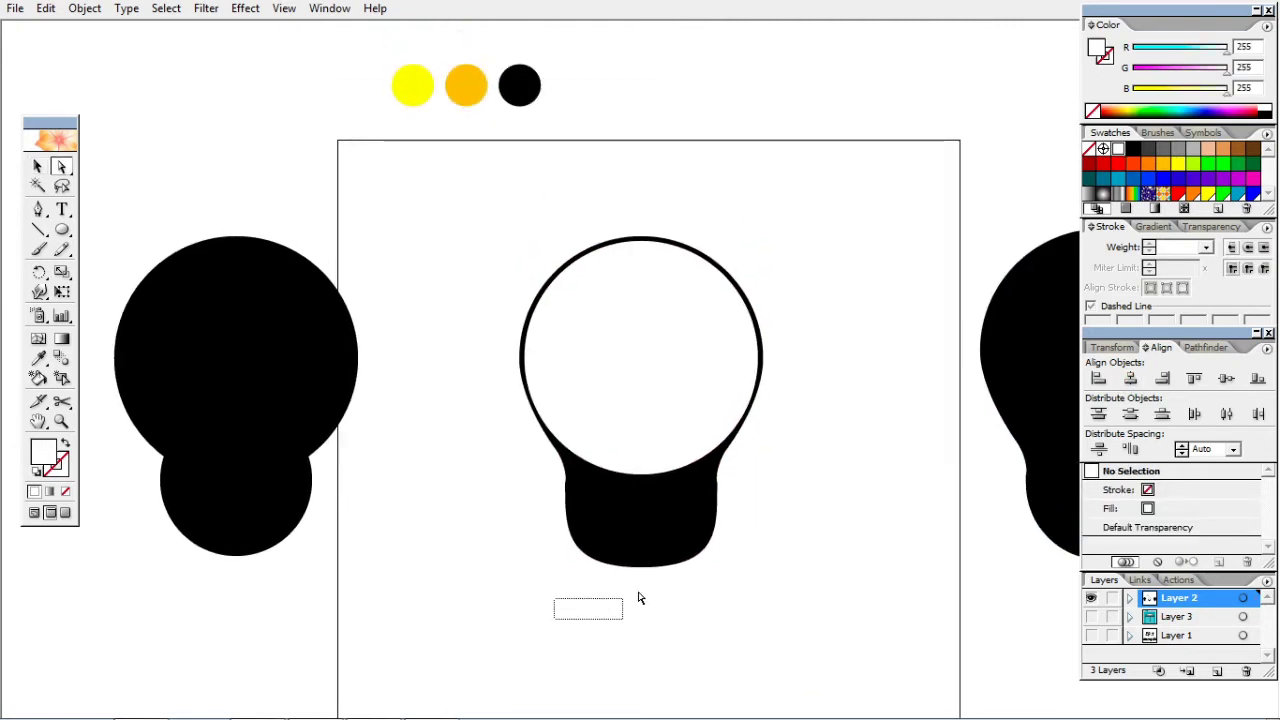
{"action": "left_click_drag", "start_coordinate": [528, 602], "coordinate": [760, 494]}
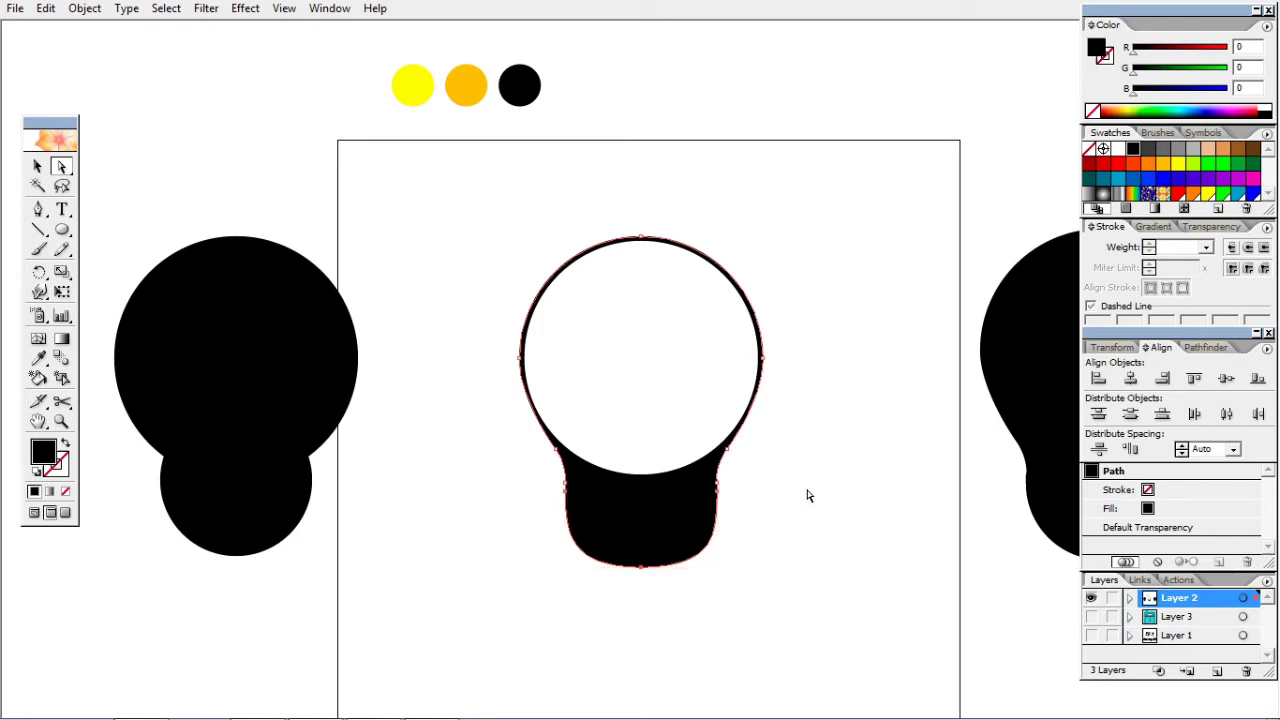
{"action": "key", "text": "Down"}
{"action": "key", "text": "Down"}
{"action": "key", "text": "Down"}
{"action": "left_click", "coordinate": [826, 465]}
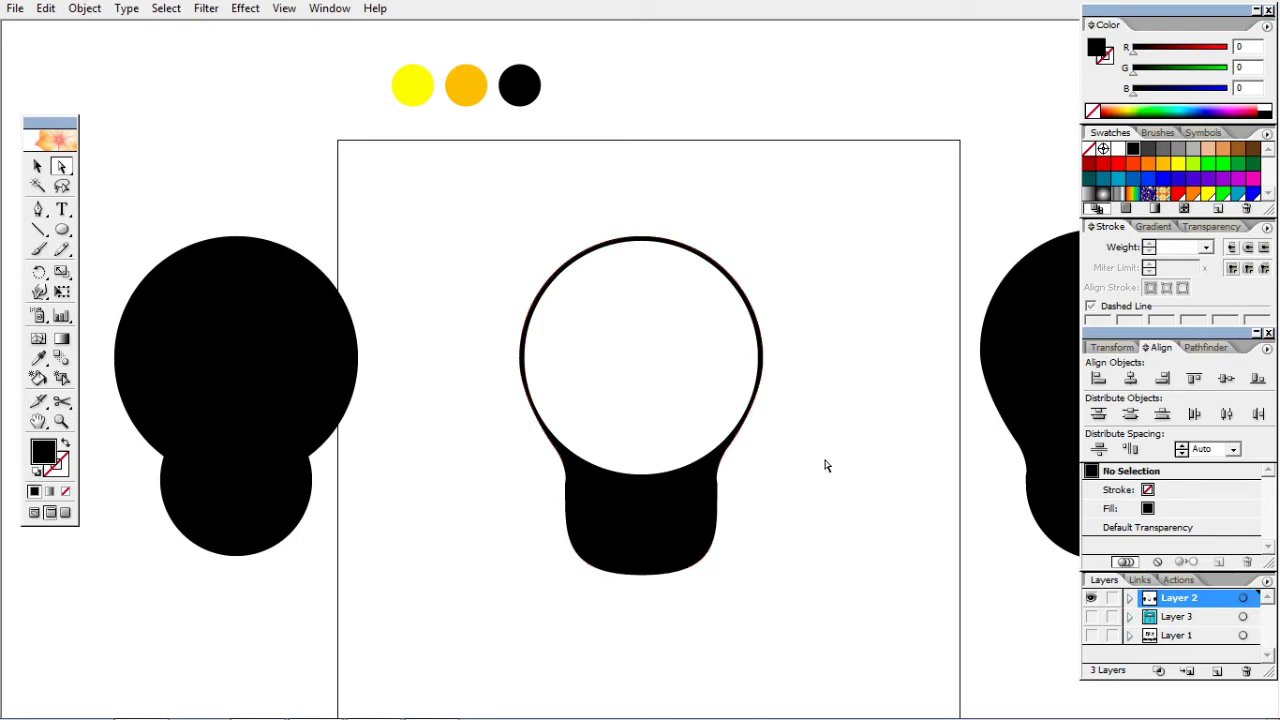
Narrow the white glass circle so the side outline is thicker.
{"action": "left_click", "coordinate": [37, 166]}
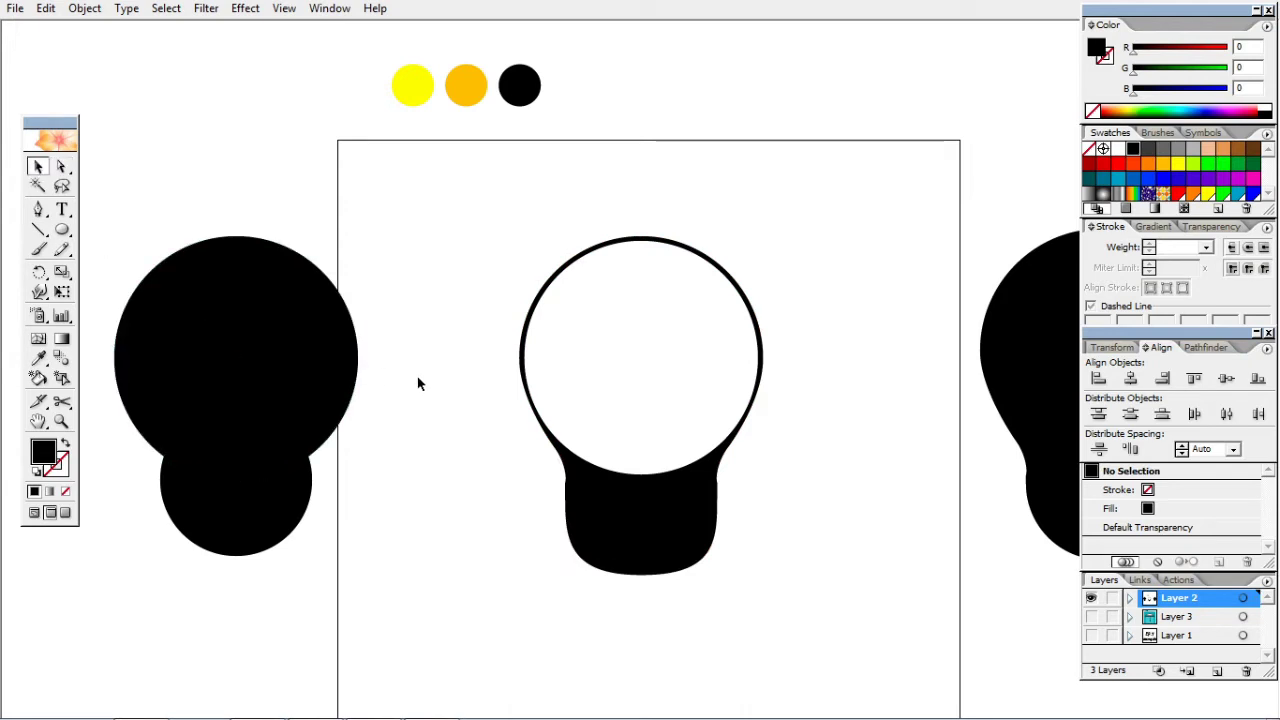
{"action": "left_click", "coordinate": [634, 384]}
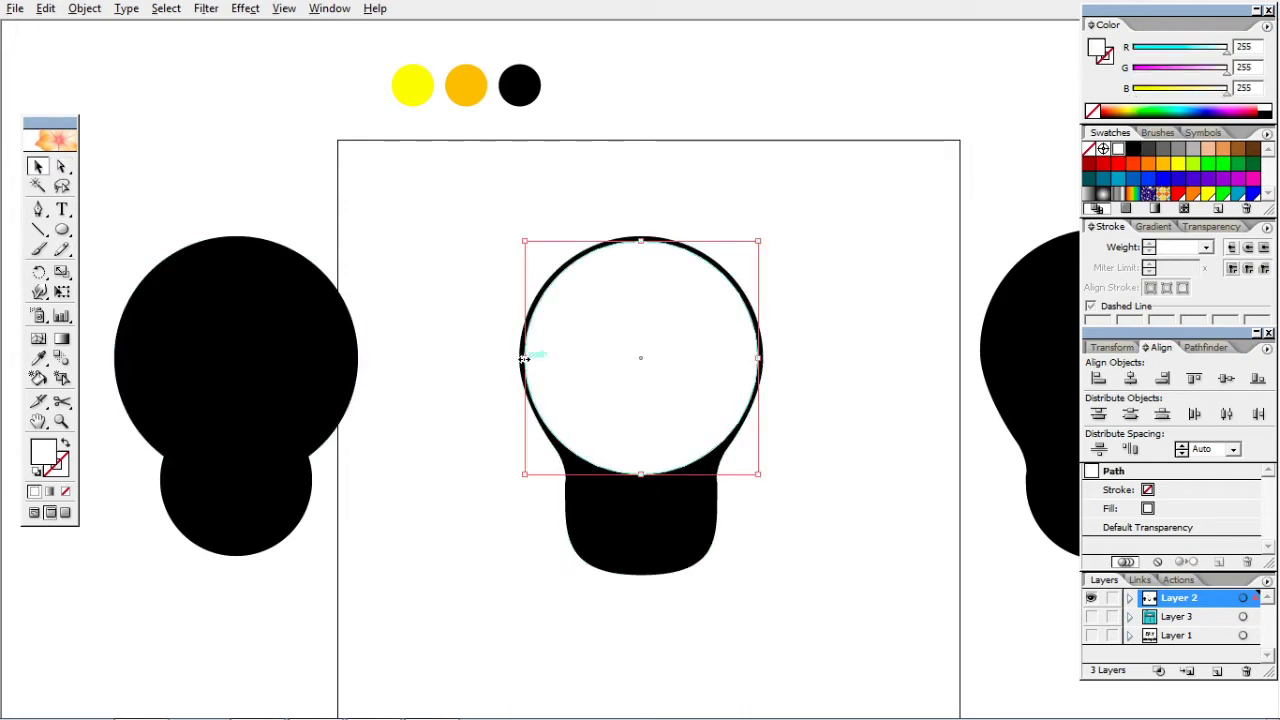
{"action": "left_click_drag", "start_coordinate": [524, 358], "coordinate": [528, 358]}
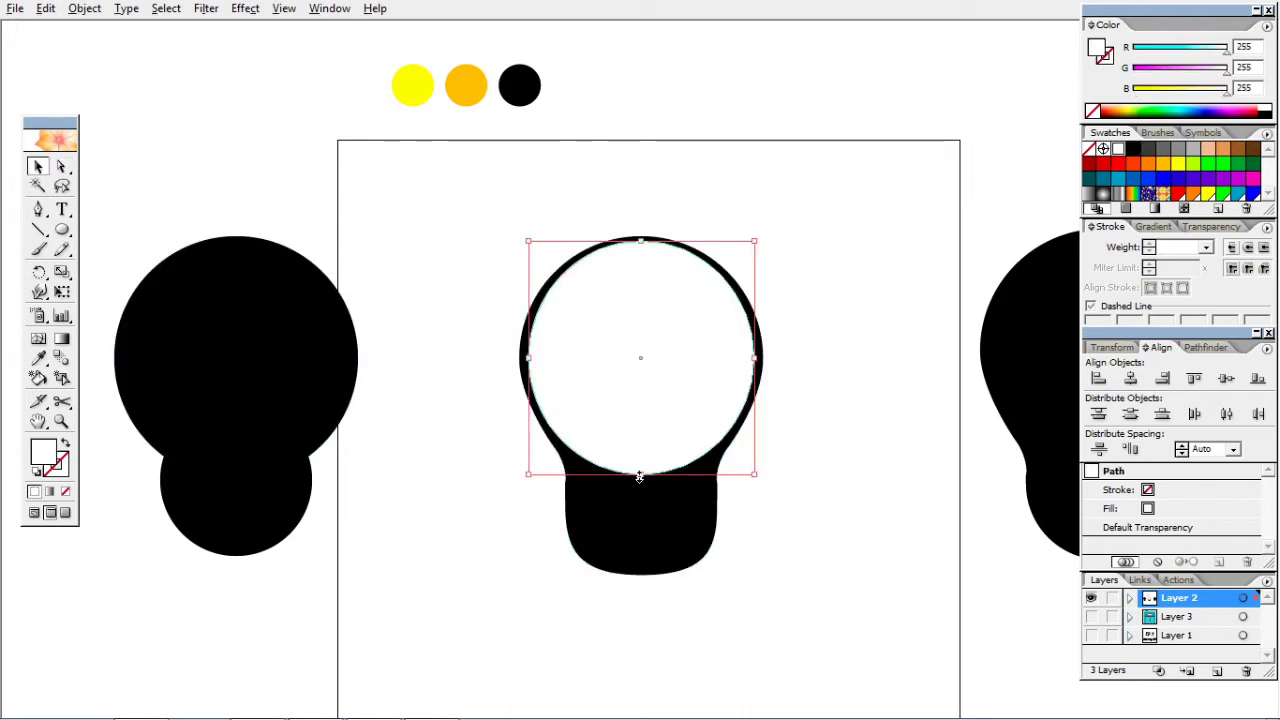
{"action": "left_click_drag", "start_coordinate": [639, 477], "coordinate": [639, 474]}
{"action": "left_click", "coordinate": [806, 587]}
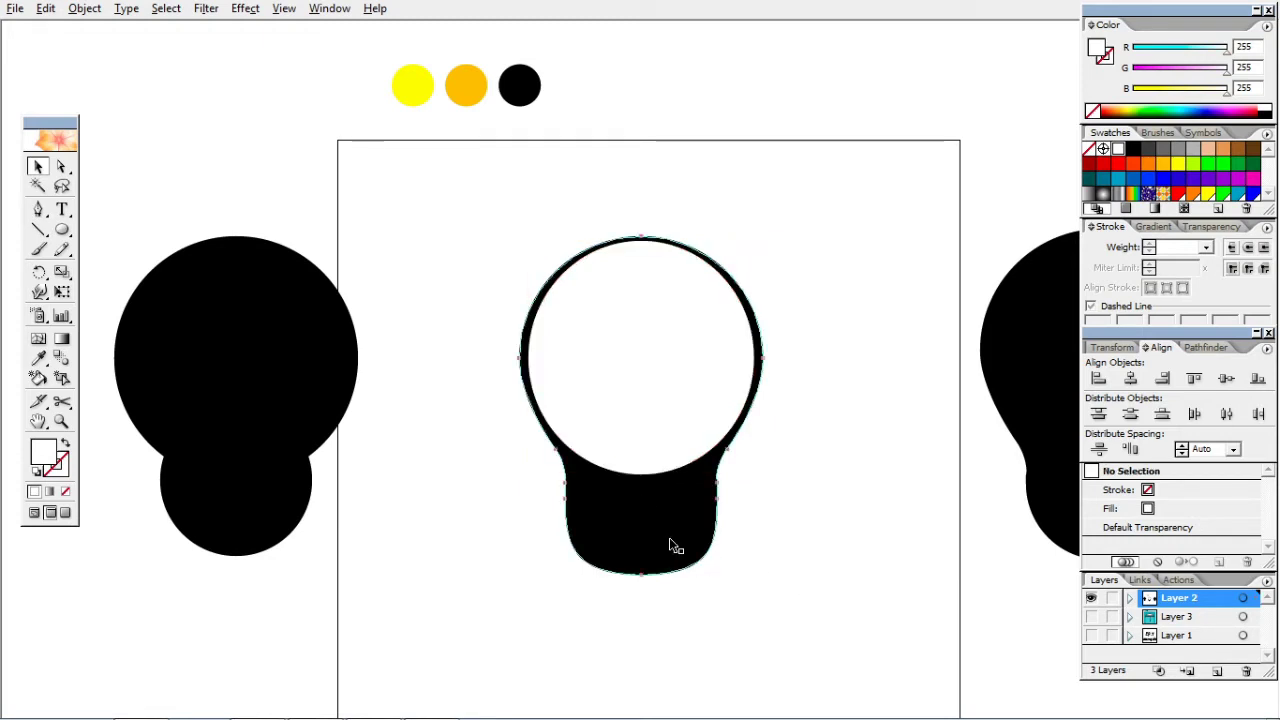
{"action": "key", "text": "a"}
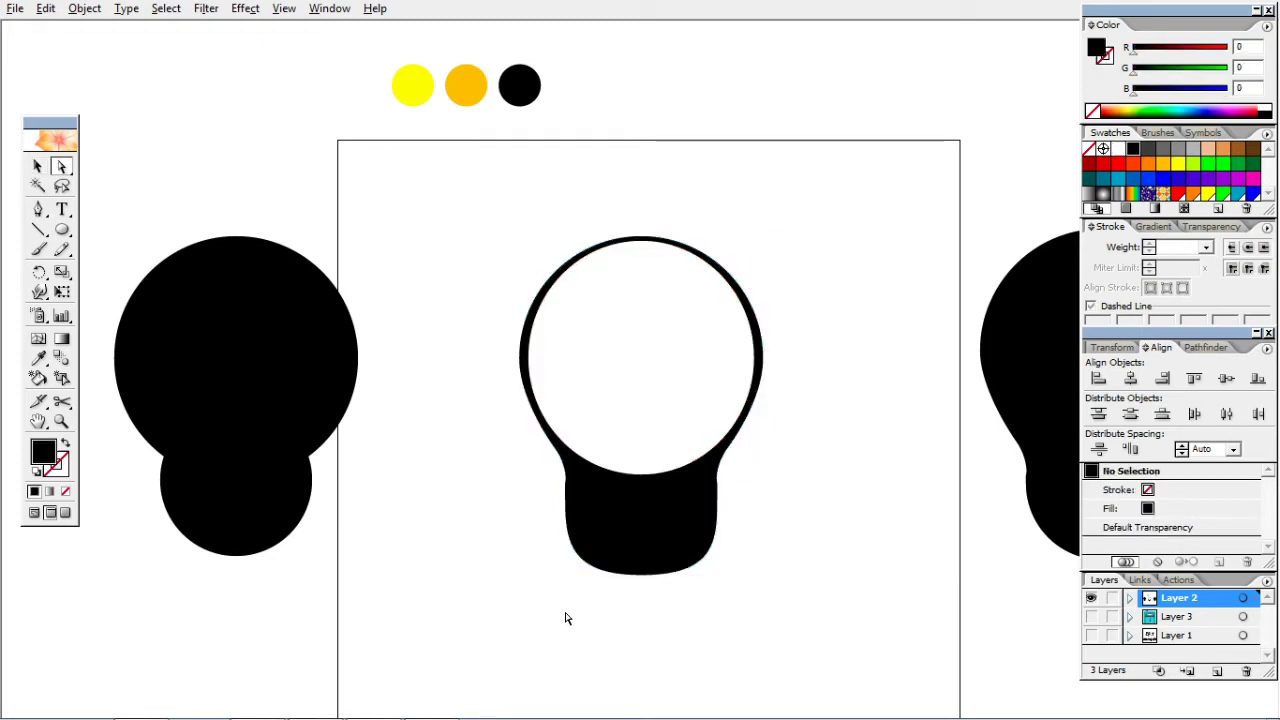
{"action": "mouse_move", "coordinate": [583, 652]}
{"action": "left_mouse_down"}
{"action": "mouse_move", "coordinate": [680, 438]}
{"action": "mouse_move", "coordinate": [674, 485]}
{"action": "mouse_move", "coordinate": [648, 493]}
{"action": "left_mouse_up"}
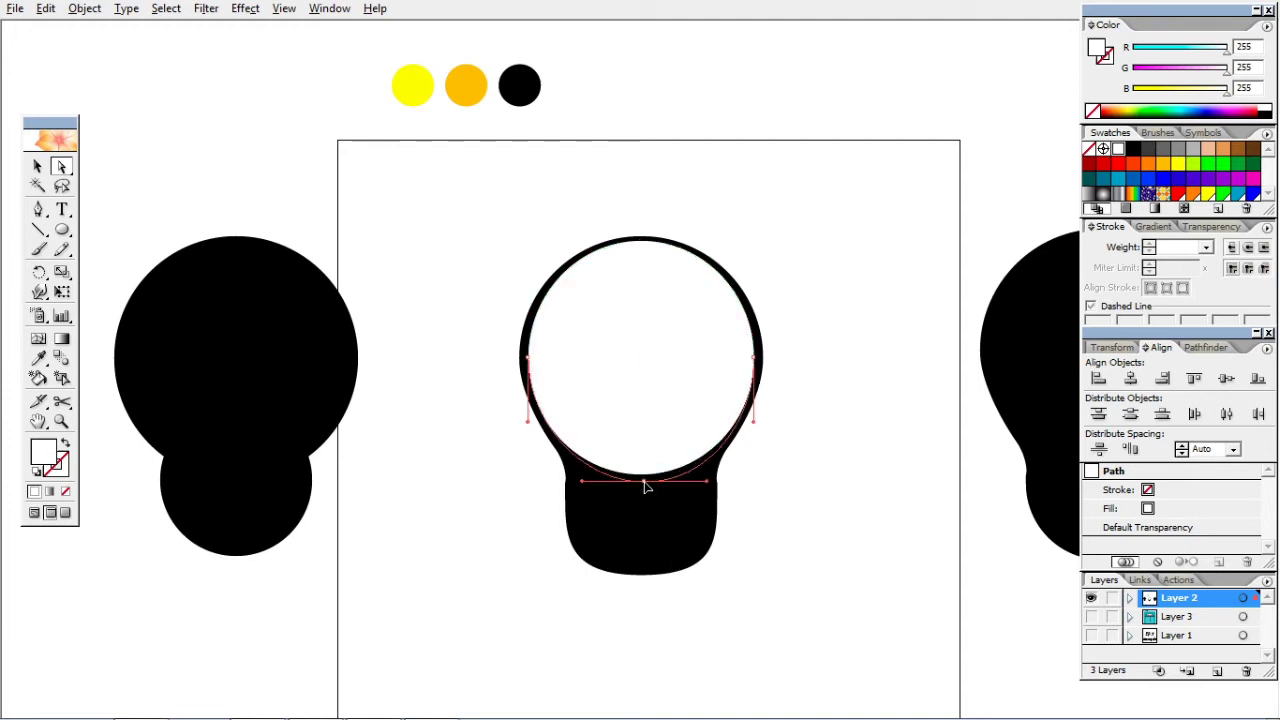
Adjust the direction handles of the white shape's bottom anchor to reshape its lower curve.
{"action": "left_click", "coordinate": [808, 539]}
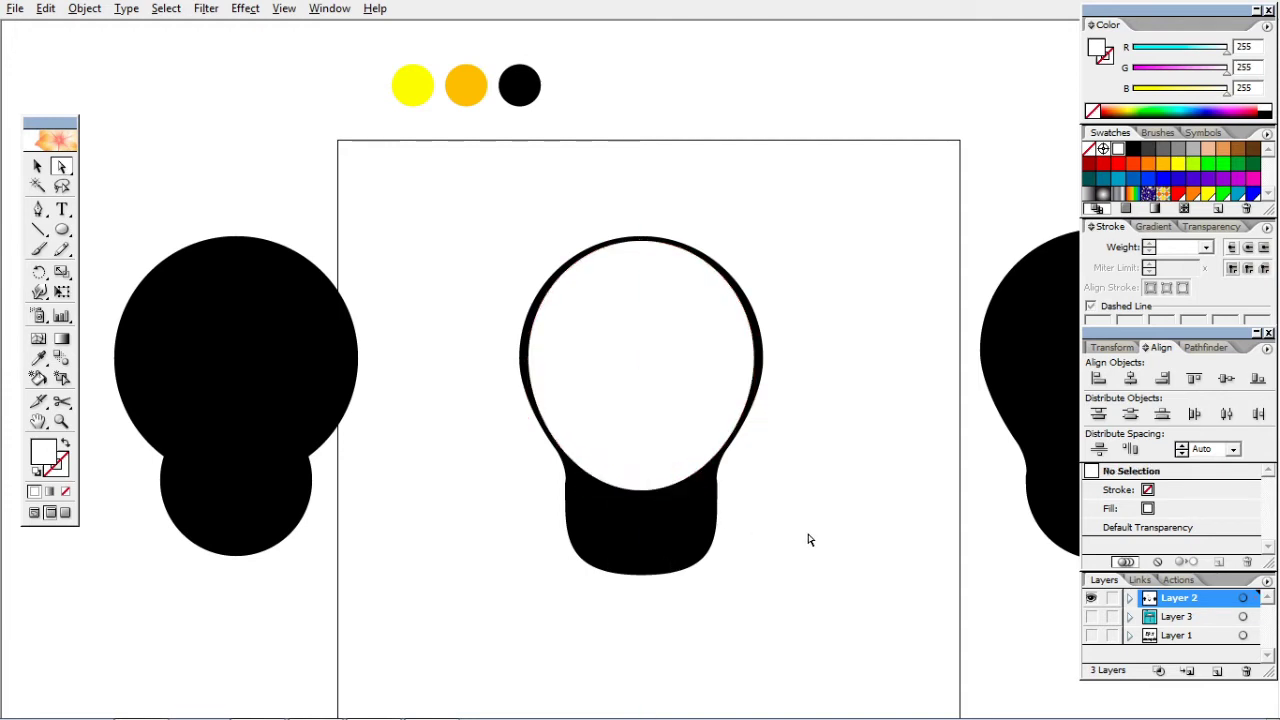
{"action": "left_click", "coordinate": [664, 491]}
{"action": "mouse_move", "coordinate": [651, 528]}
{"action": "left_mouse_down"}
{"action": "mouse_move", "coordinate": [645, 470]}
{"action": "mouse_move", "coordinate": [566, 490]}
{"action": "left_mouse_up"}
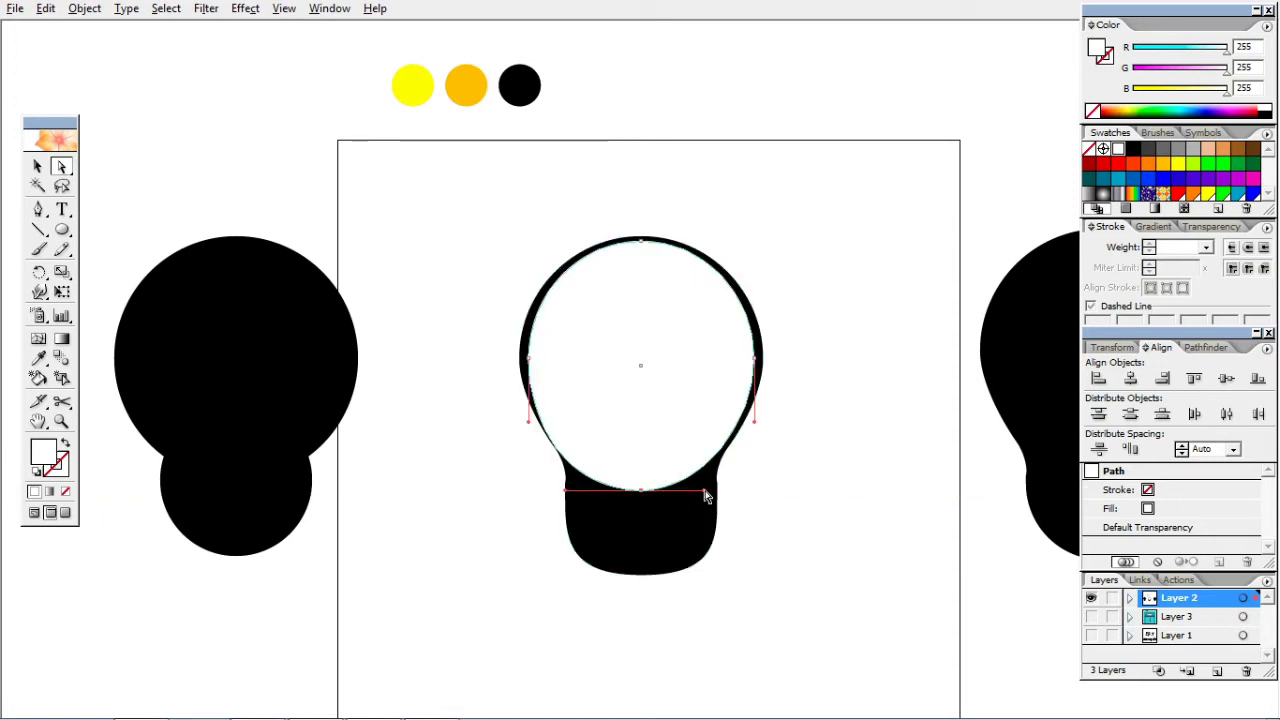
{"action": "left_click_drag", "start_coordinate": [704, 490], "coordinate": [722, 492]}
{"action": "left_click", "coordinate": [806, 506]}
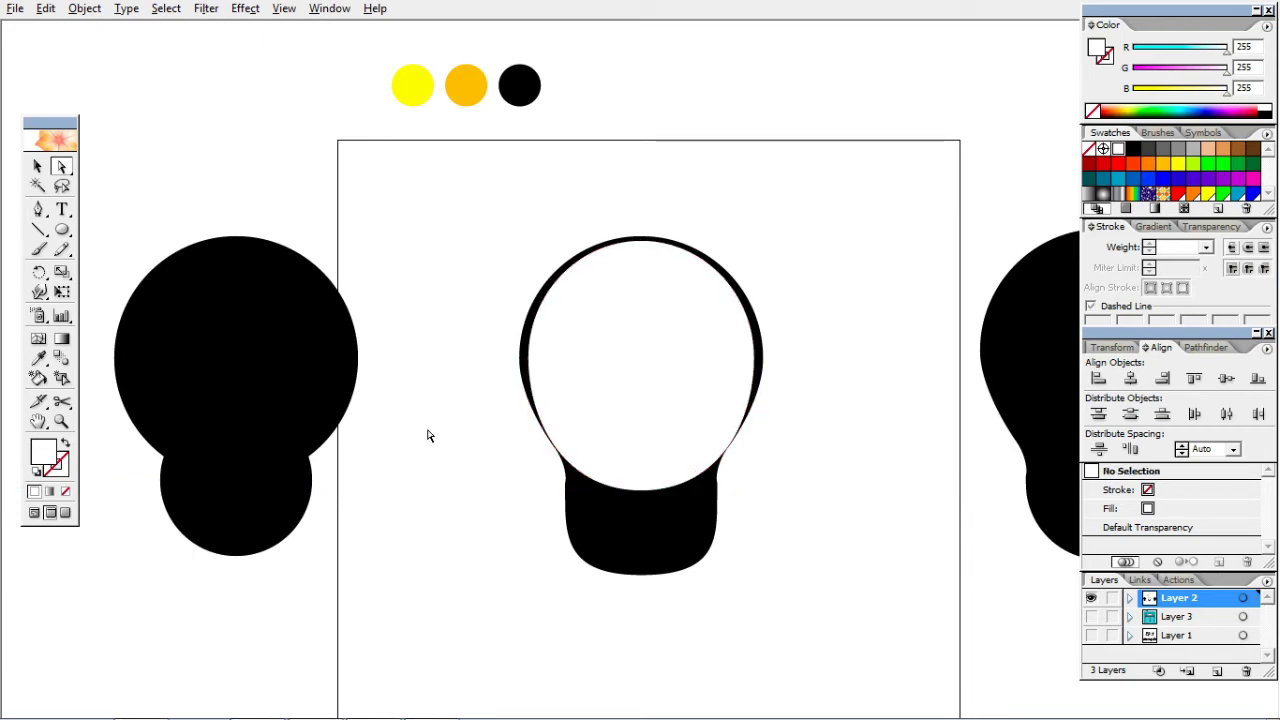
Raise the white shape's bottom anchor, nudge its top anchor, and select the glass shape.
{"action": "left_click", "coordinate": [595, 376]}
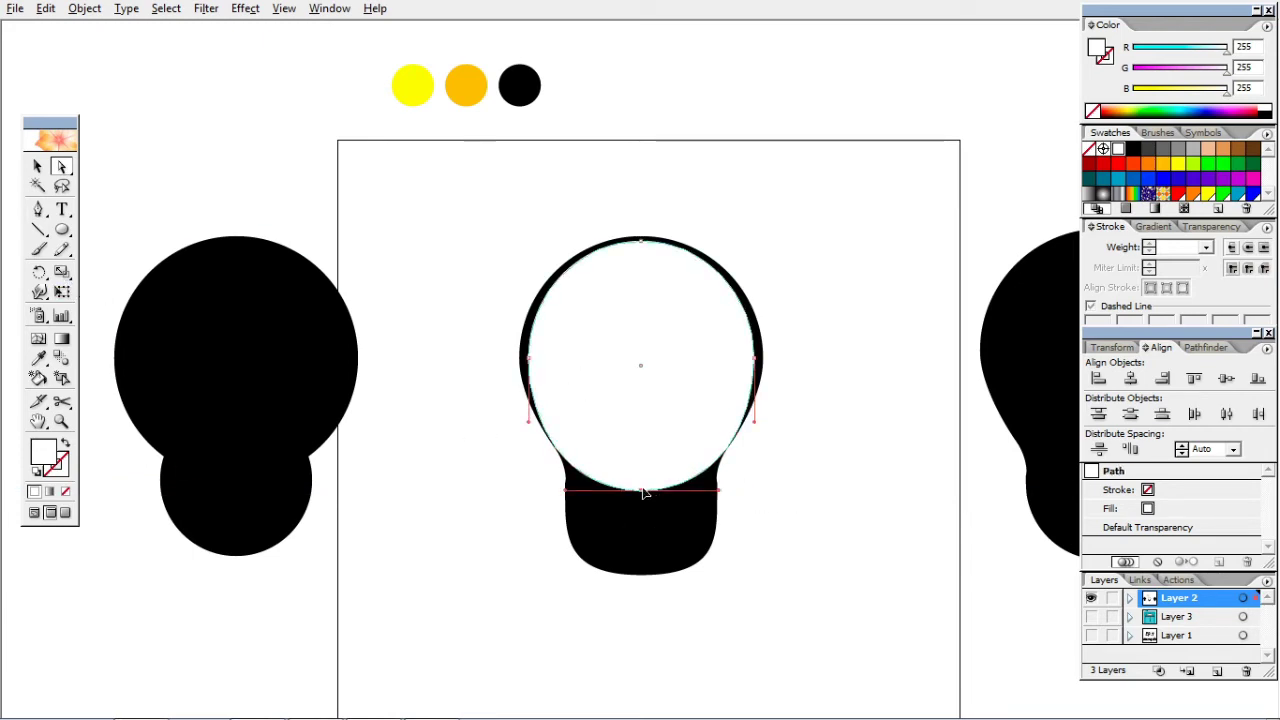
{"action": "left_click_drag", "start_coordinate": [645, 492], "coordinate": [646, 474]}
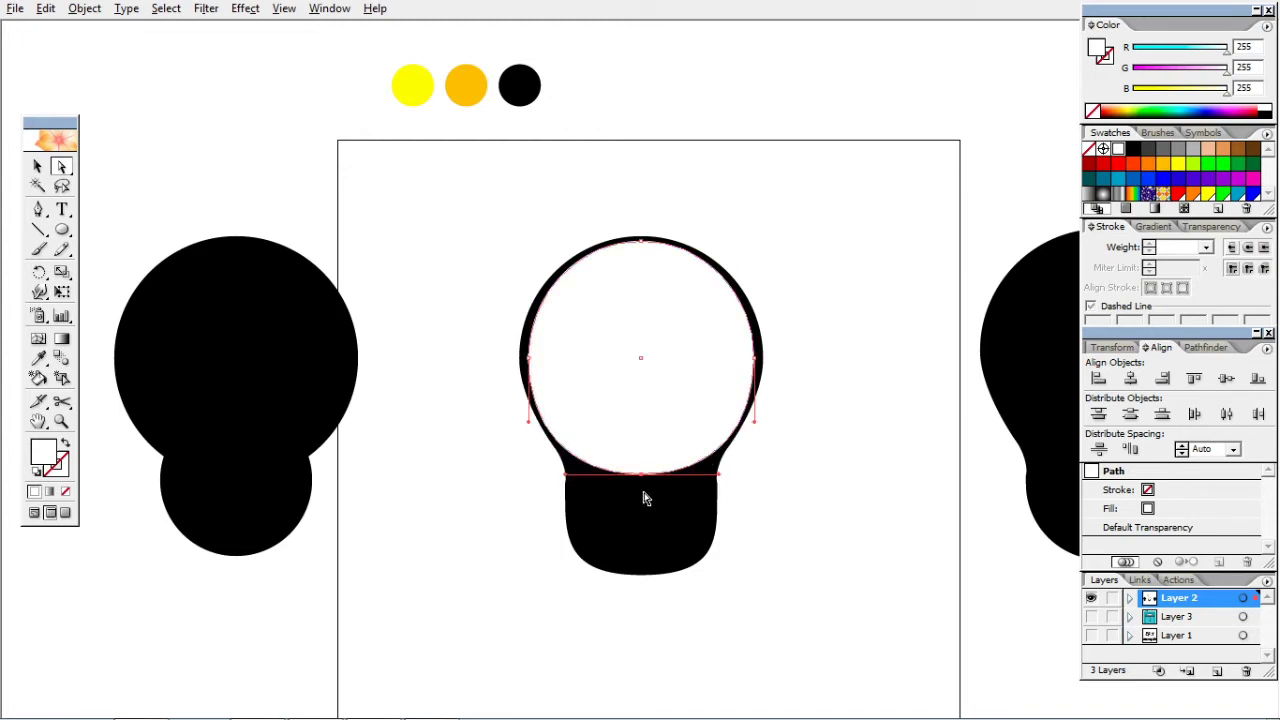
{"action": "left_click_drag", "start_coordinate": [642, 474], "coordinate": [643, 467]}
{"action": "left_click", "coordinate": [784, 493]}
{"action": "left_click_drag", "start_coordinate": [607, 190], "coordinate": [646, 249]}
{"action": "left_click", "coordinate": [431, 289]}
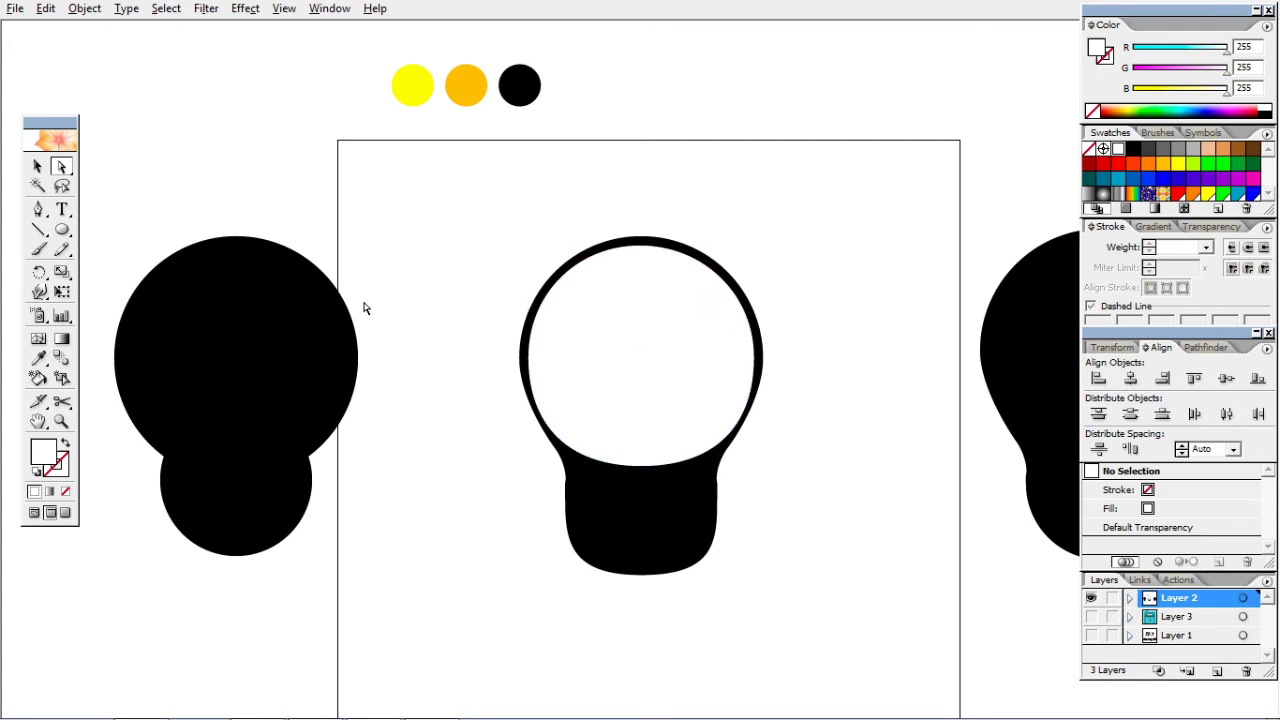
{"action": "left_click", "coordinate": [37, 166]}
{"action": "left_click", "coordinate": [653, 414]}
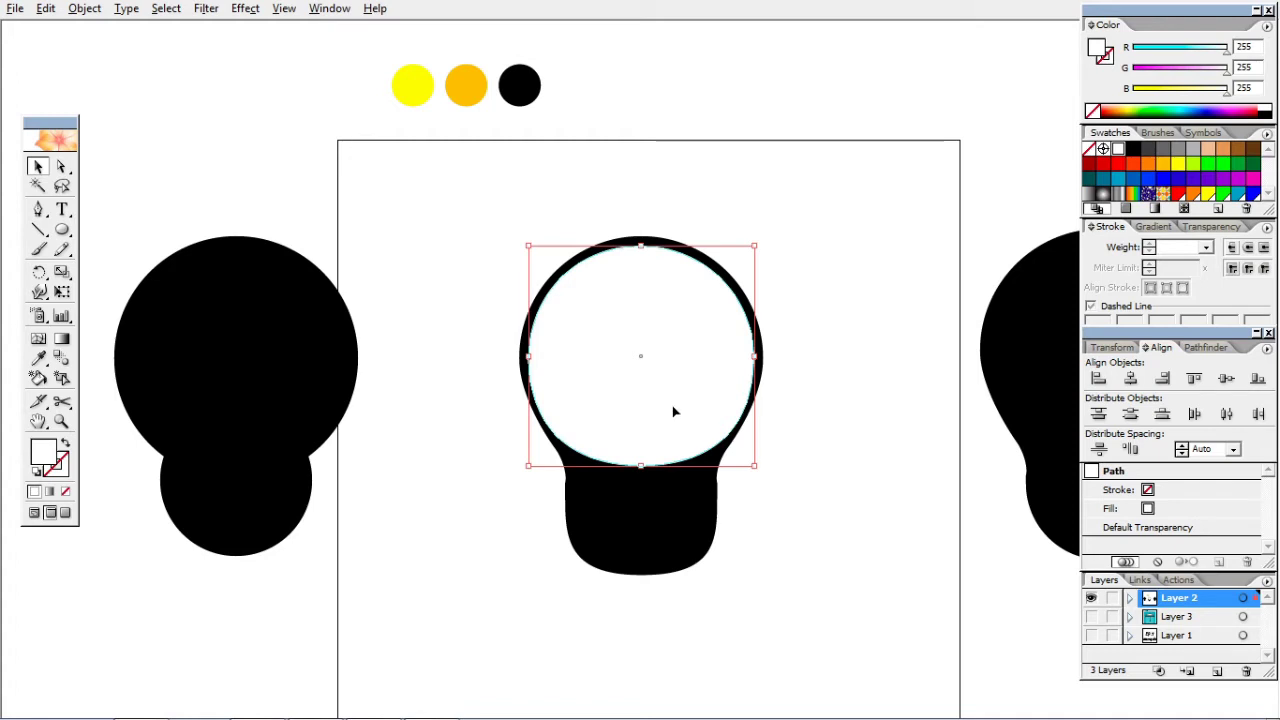
Move the white inner circle out to the right and fill it yellow.
{"action": "left_click_drag", "start_coordinate": [674, 412], "coordinate": [944, 384]}
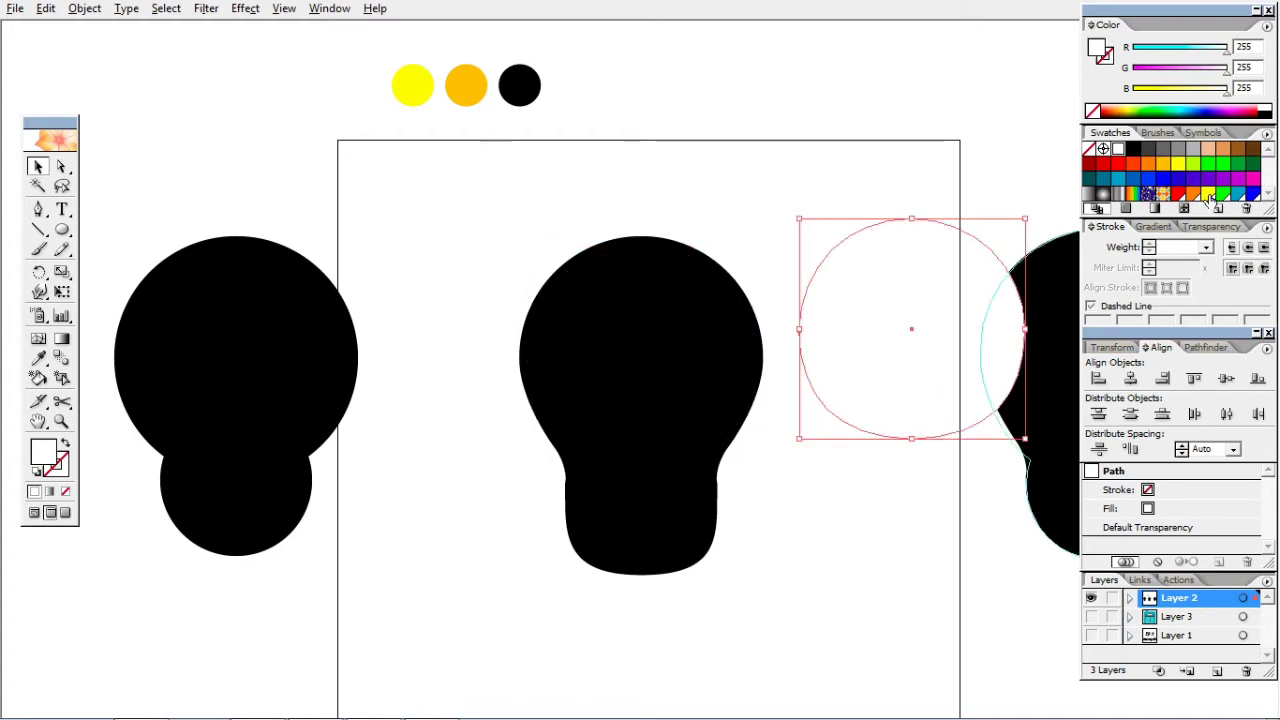
{"action": "left_click", "coordinate": [1180, 165]}
{"action": "left_click_drag", "start_coordinate": [905, 330], "coordinate": [1030, 320]}
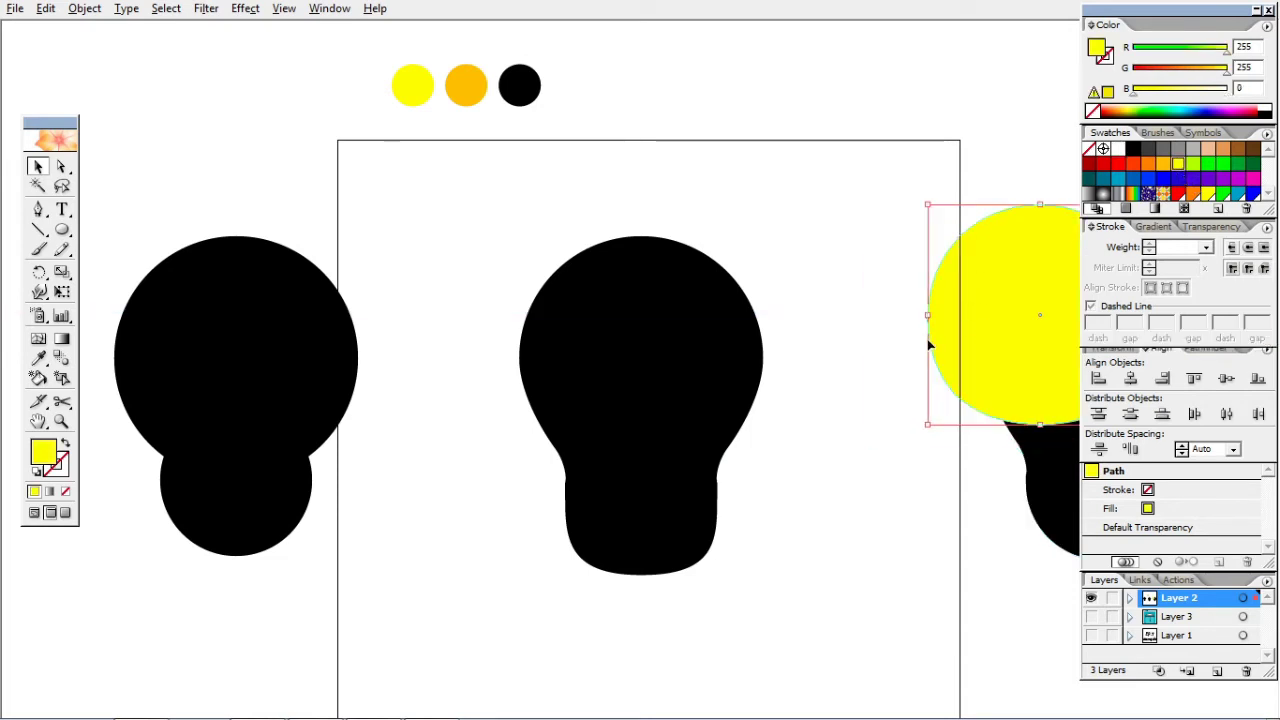
{"action": "left_click", "coordinate": [686, 352]}
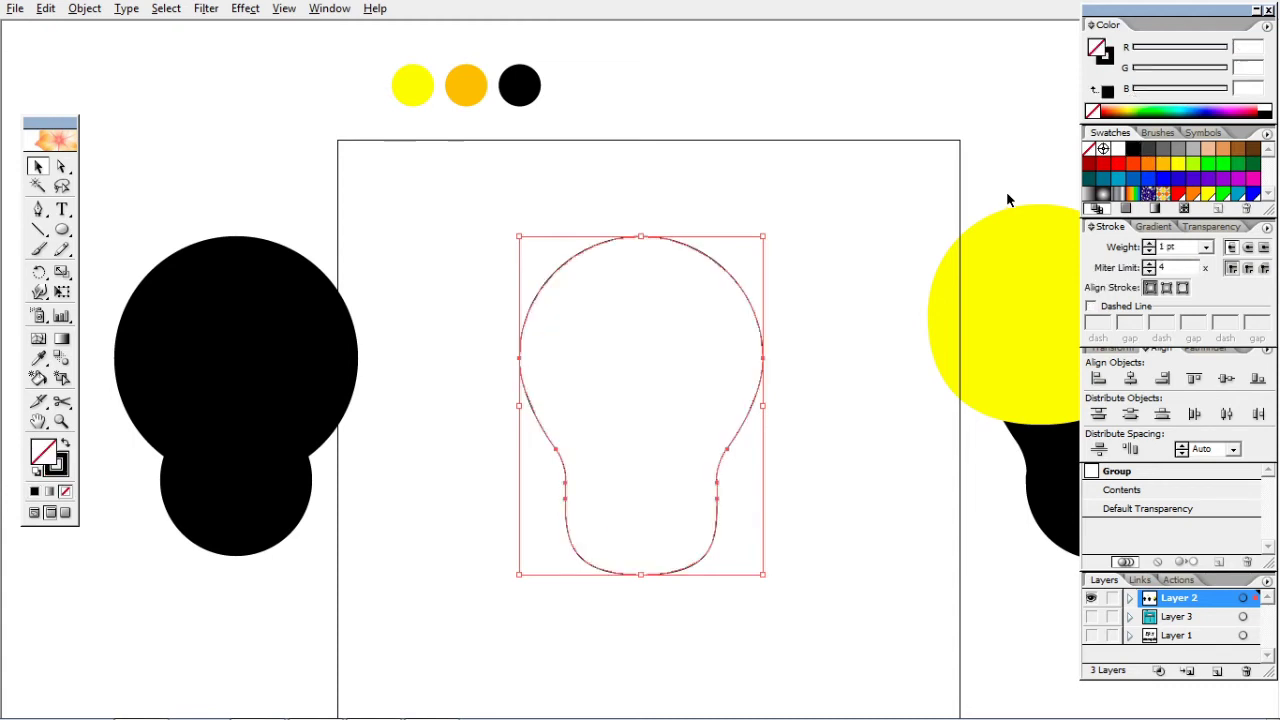
Give the bulb a white fill and a 12 pt black stroke.
{"action": "key", "text": "shift+x"}
{"action": "left_click", "coordinate": [1118, 149]}
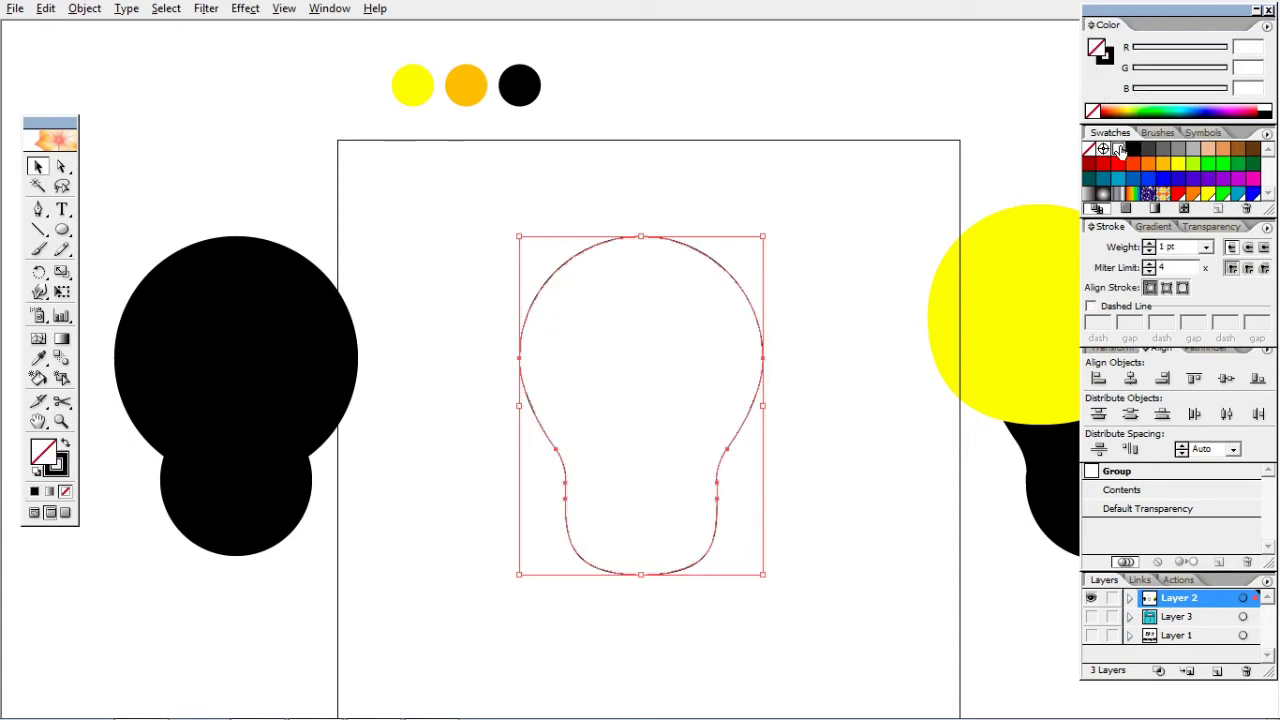
{"action": "left_click", "coordinate": [791, 194]}
{"action": "left_click", "coordinate": [655, 342]}
{"action": "left_click", "coordinate": [1149, 244]}
{"action": "left_click", "coordinate": [1149, 244]}
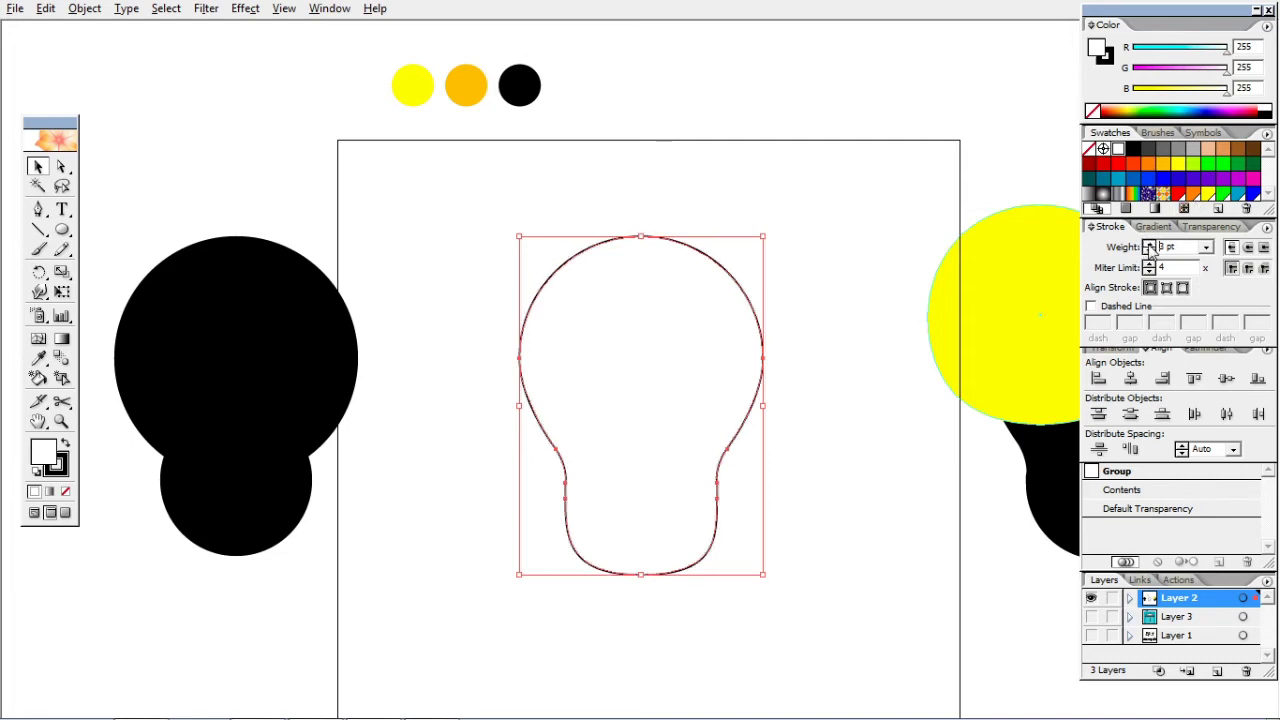
{"action": "left_click", "coordinate": [1149, 244]}
{"action": "left_click", "coordinate": [1149, 244]}
{"action": "left_click", "coordinate": [1149, 244]}
{"action": "left_click", "coordinate": [1149, 244]}
{"action": "left_click", "coordinate": [1149, 244]}
{"action": "left_click", "coordinate": [1149, 244]}
{"action": "left_click", "coordinate": [1149, 244]}
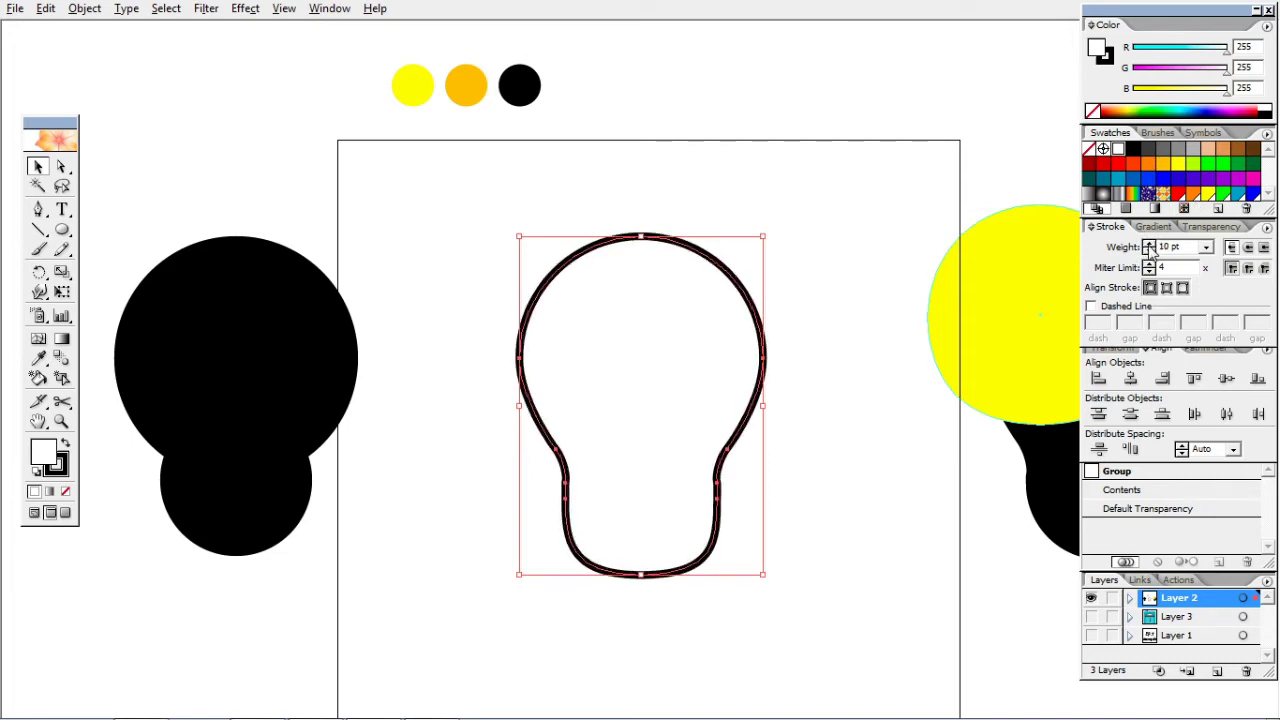
{"action": "left_click", "coordinate": [1149, 244]}
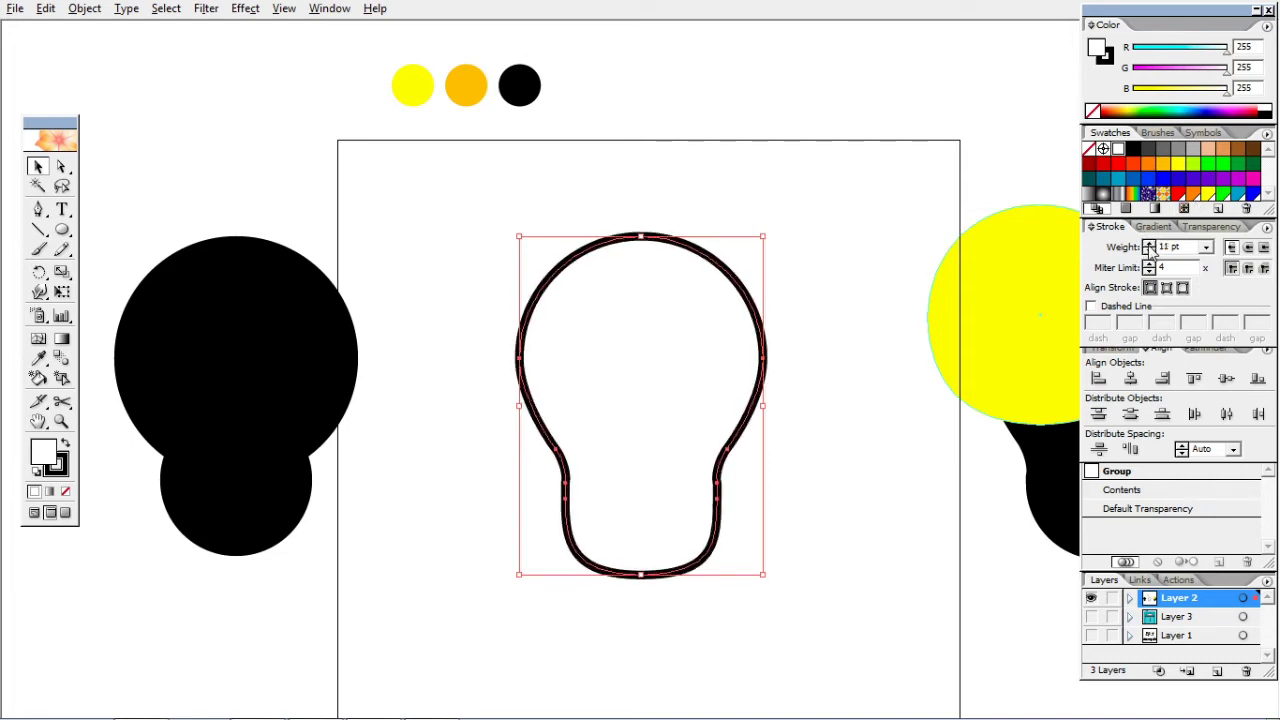
{"action": "left_click", "coordinate": [1149, 244]}
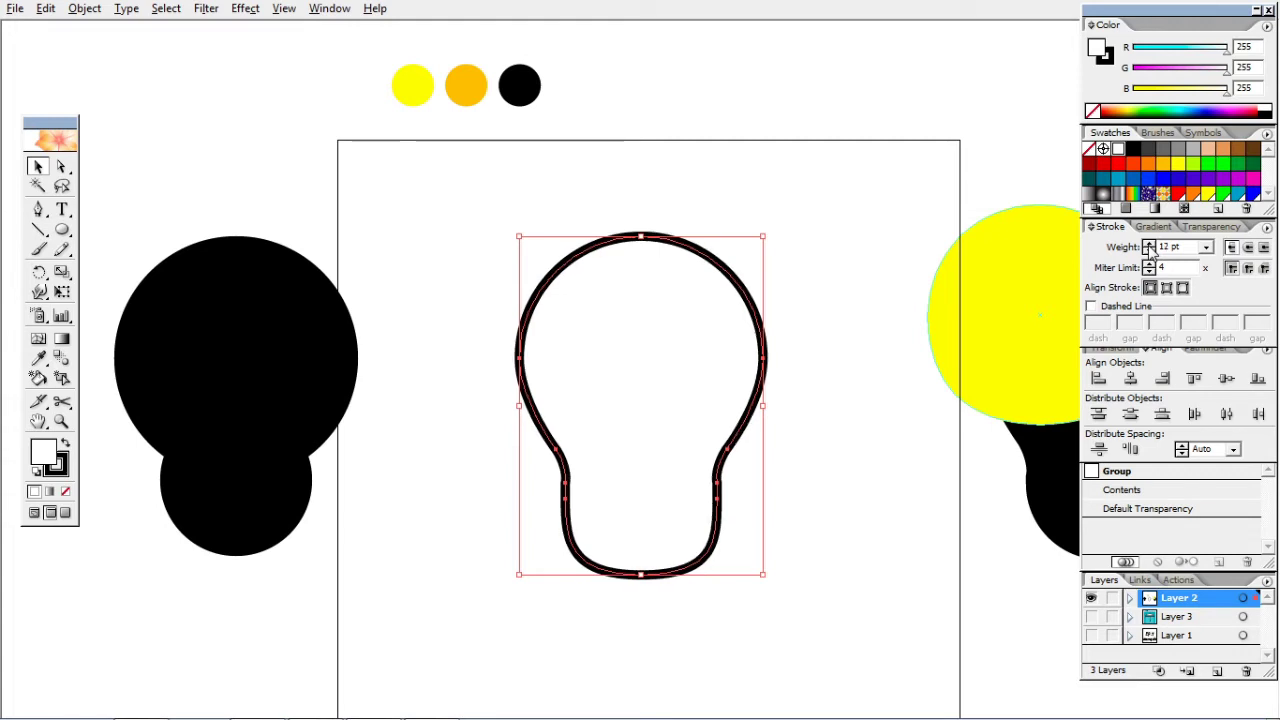
Try a yellow Swatches fill on the bulb group, preview it, then undo it.
{"action": "left_click", "coordinate": [782, 234]}
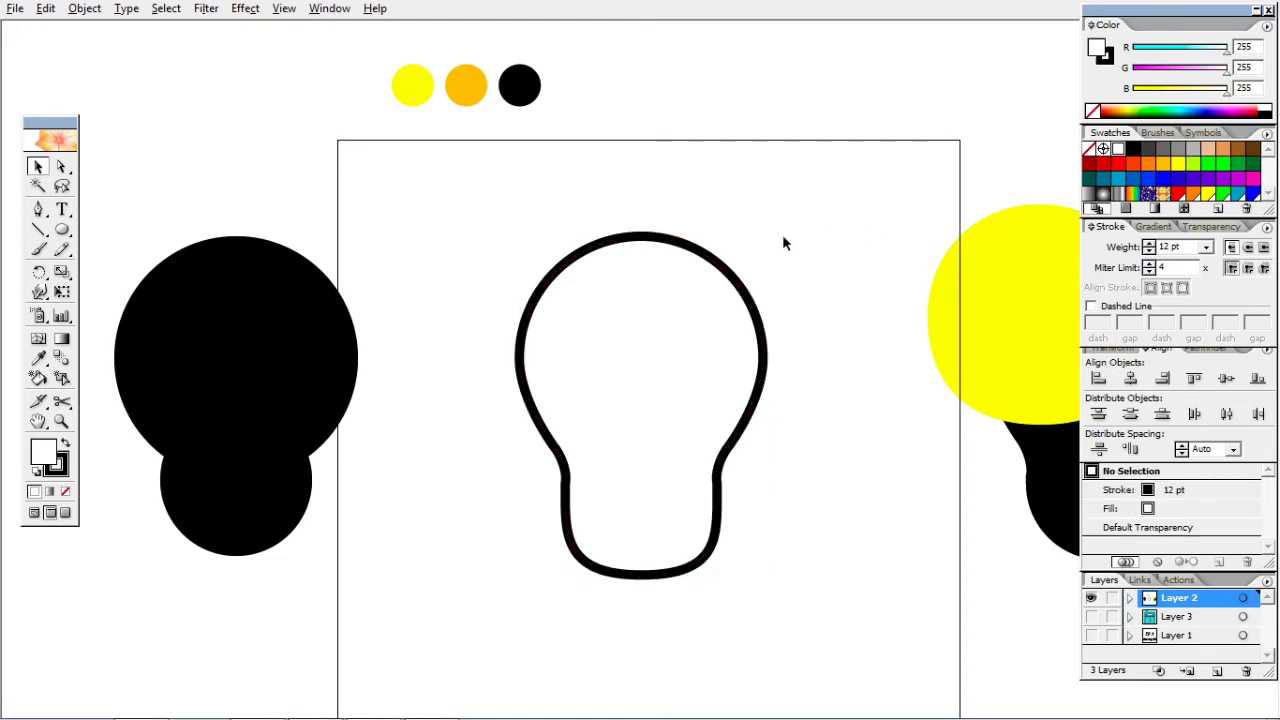
{"action": "left_click", "coordinate": [586, 297]}
{"action": "left_click", "coordinate": [562, 121]}
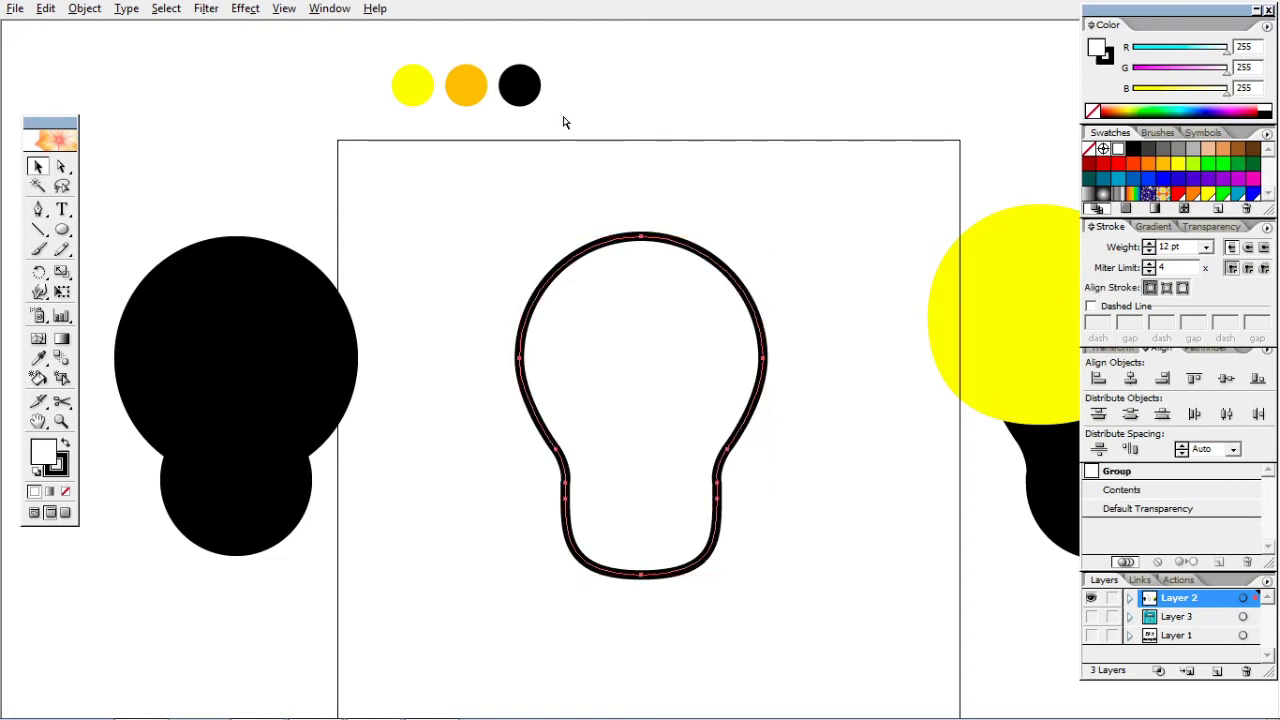
{"action": "left_click", "coordinate": [640, 237]}
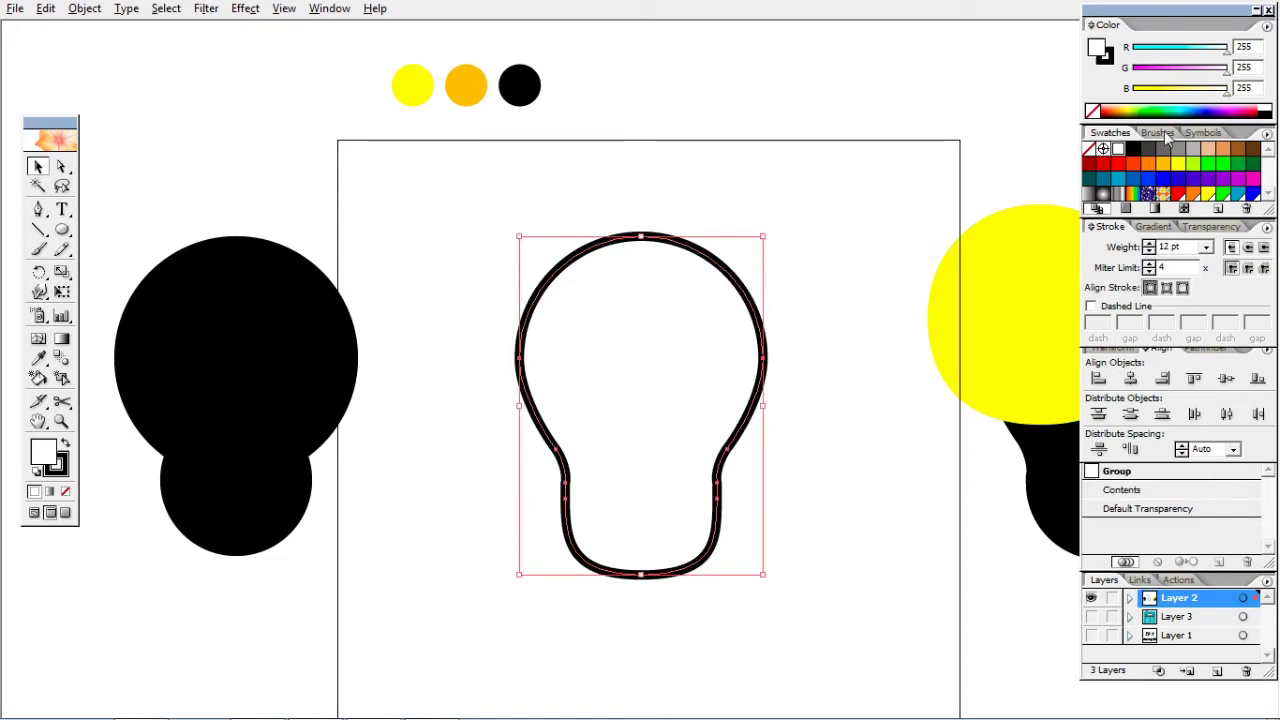
{"action": "left_click", "coordinate": [1182, 168]}
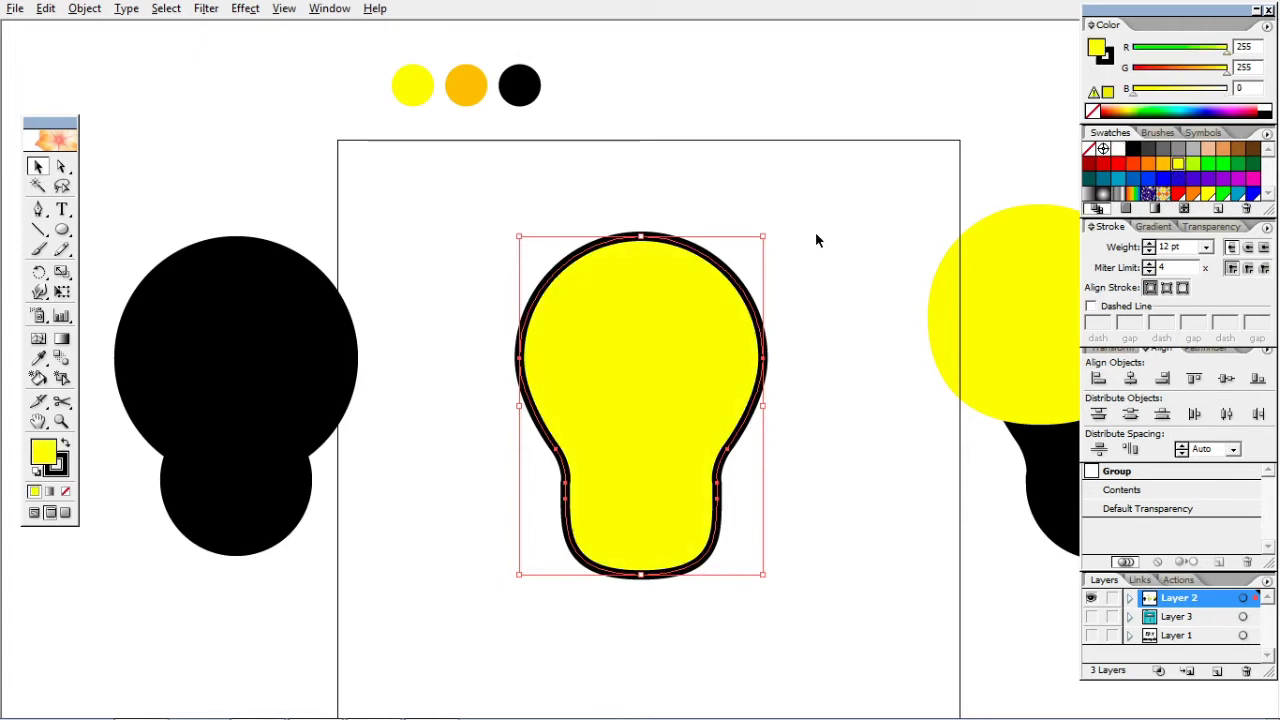
{"action": "left_click", "coordinate": [800, 250]}
{"action": "left_click", "coordinate": [709, 322]}
{"action": "left_click", "coordinate": [12, 413]}
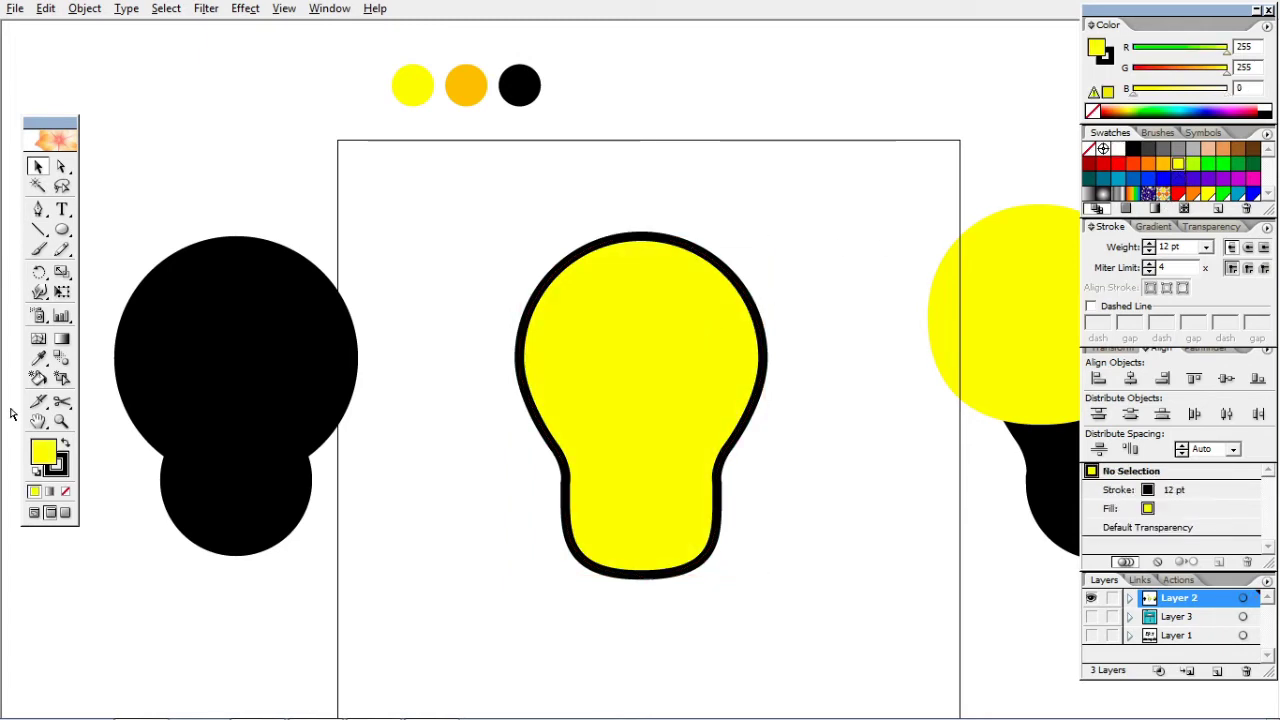
{"action": "key", "text": "ctrl+z"}
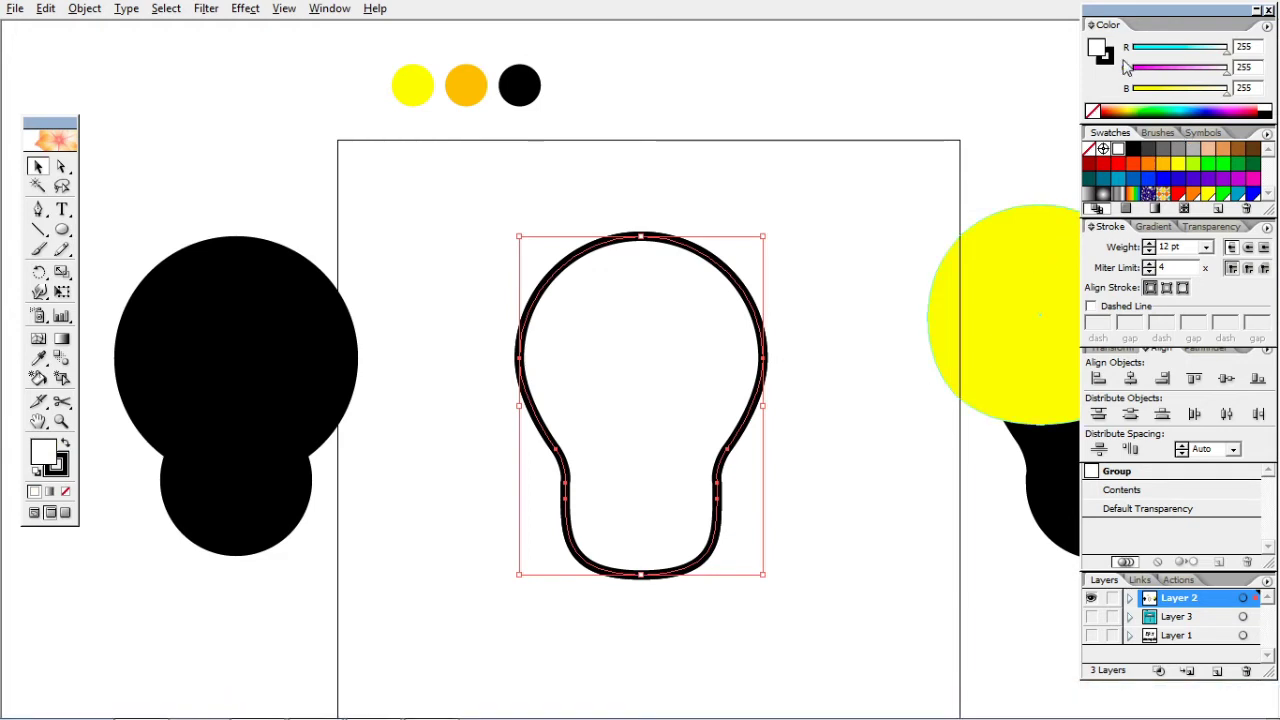
Fill the bulb group black and marquee-select its upper anchor points for the glass.
{"action": "left_click", "coordinate": [1133, 150]}
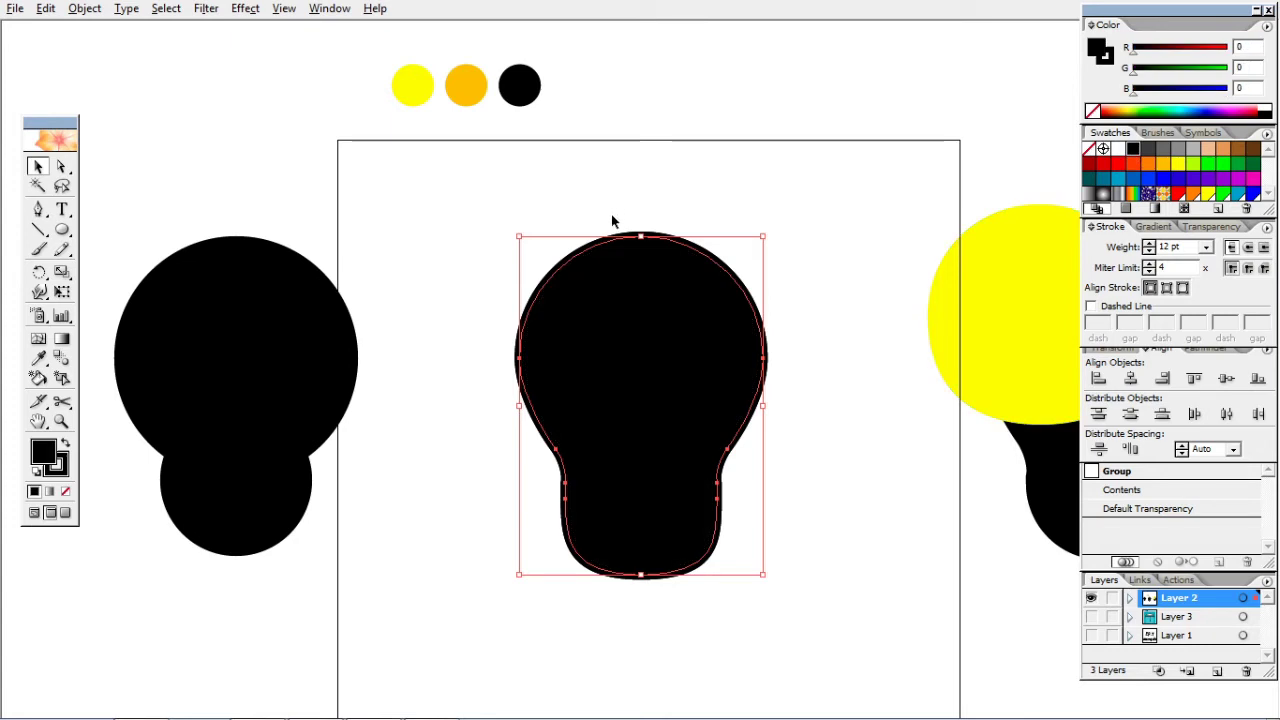
{"action": "key", "text": "a"}
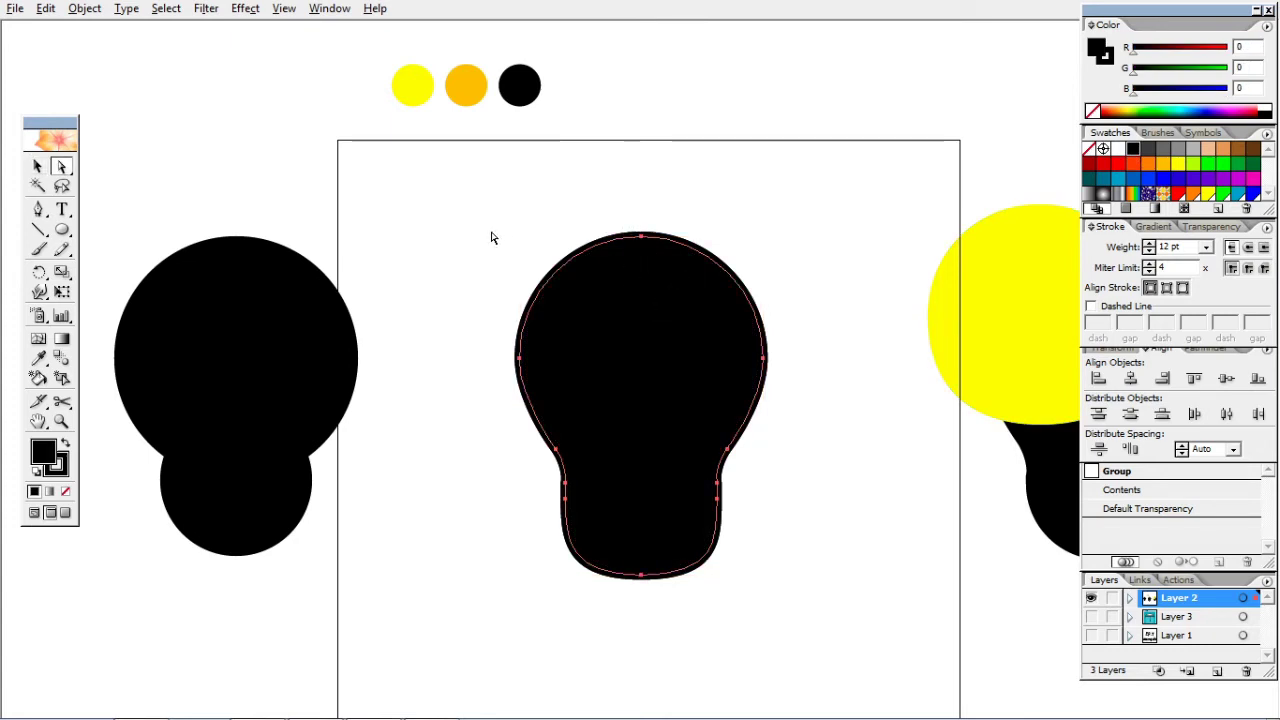
{"action": "mouse_move", "coordinate": [471, 213]}
{"action": "left_mouse_down"}
{"action": "mouse_move", "coordinate": [774, 369]}
{"action": "mouse_move", "coordinate": [798, 460]}
{"action": "left_mouse_up"}
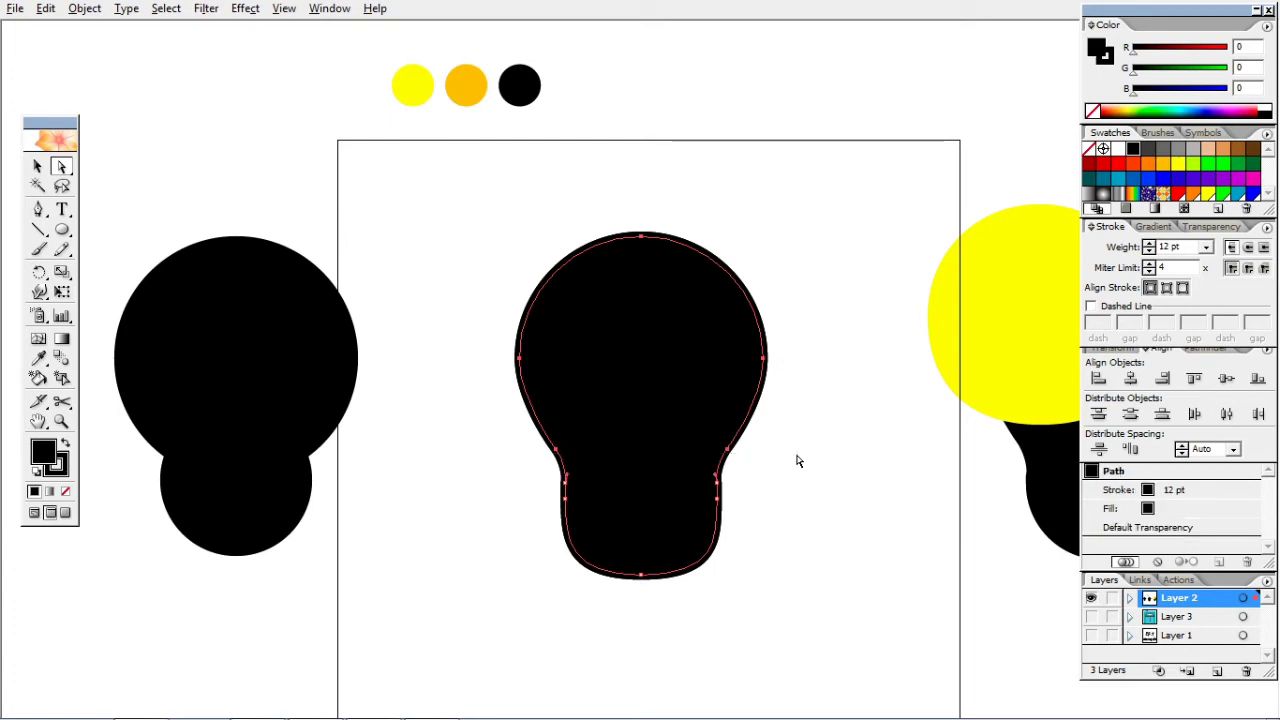
{"action": "left_click", "coordinate": [37, 167]}
{"action": "left_click", "coordinate": [609, 506]}
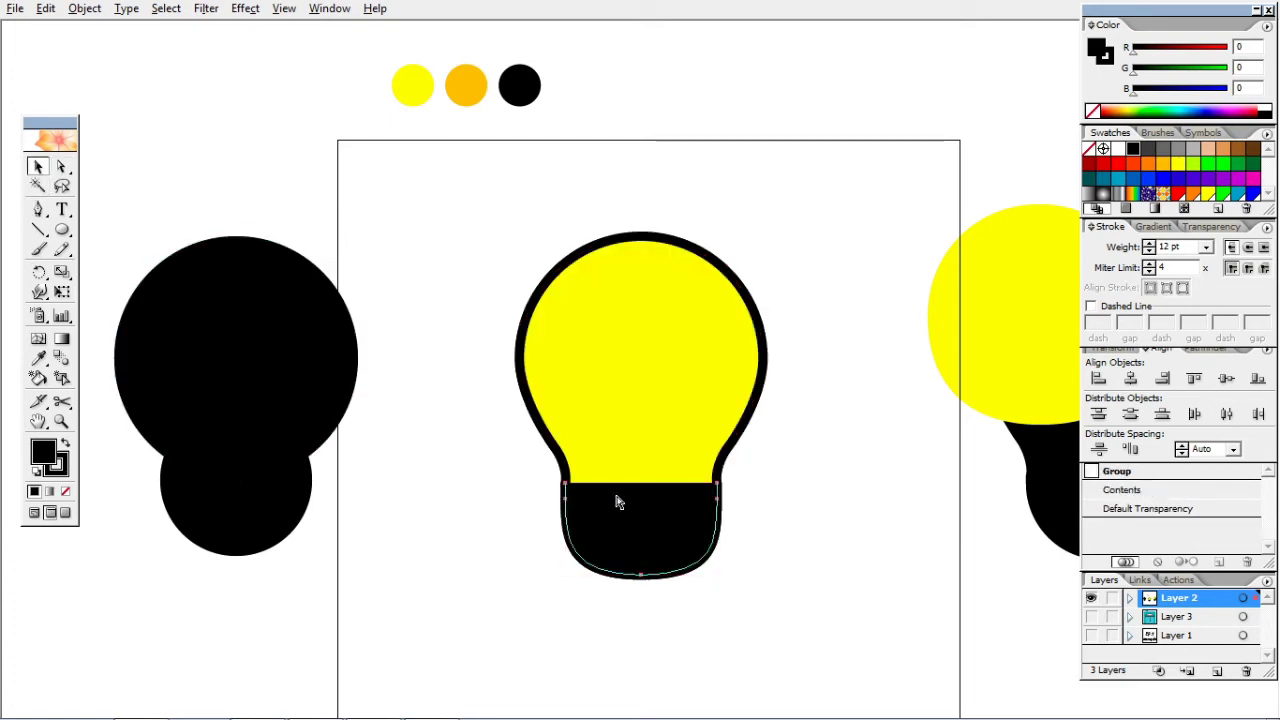
Zoom in on the black base, add a top-centre anchor and pull it down.
{"action": "left_click", "coordinate": [430, 475]}
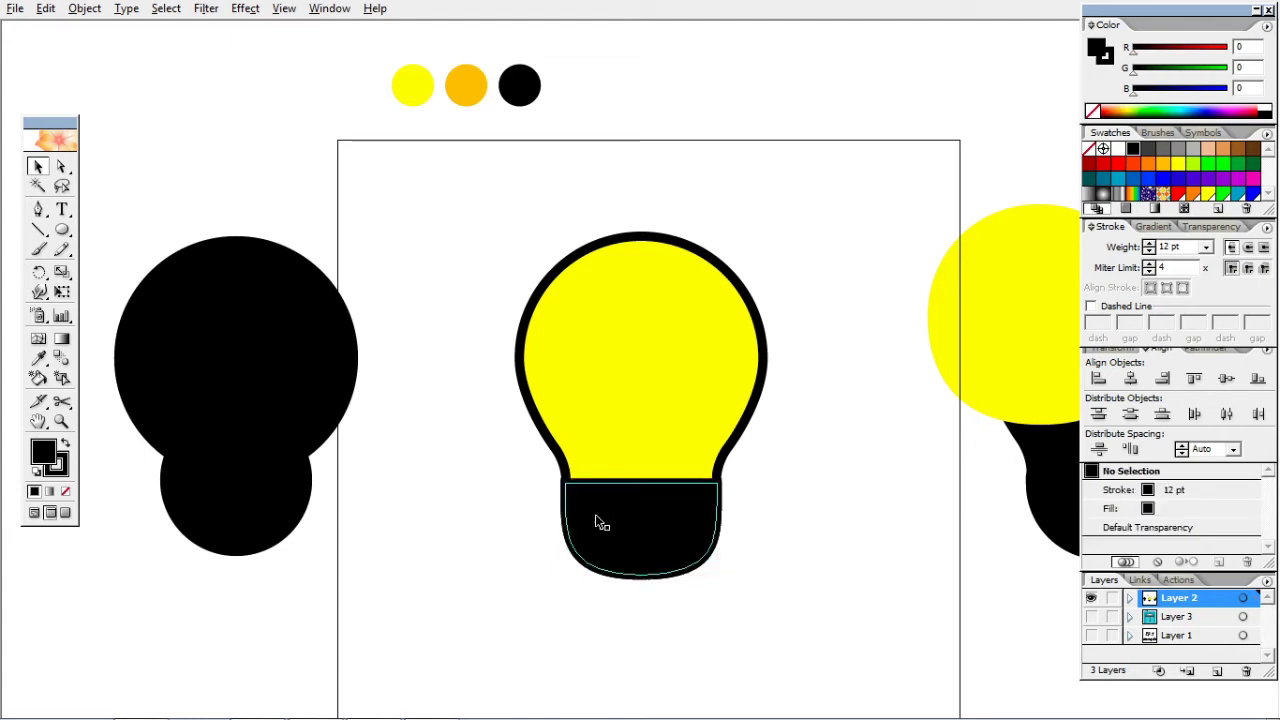
{"action": "left_click", "coordinate": [601, 523]}
{"action": "left_click_drag", "start_coordinate": [471, 406], "coordinate": [757, 558]}
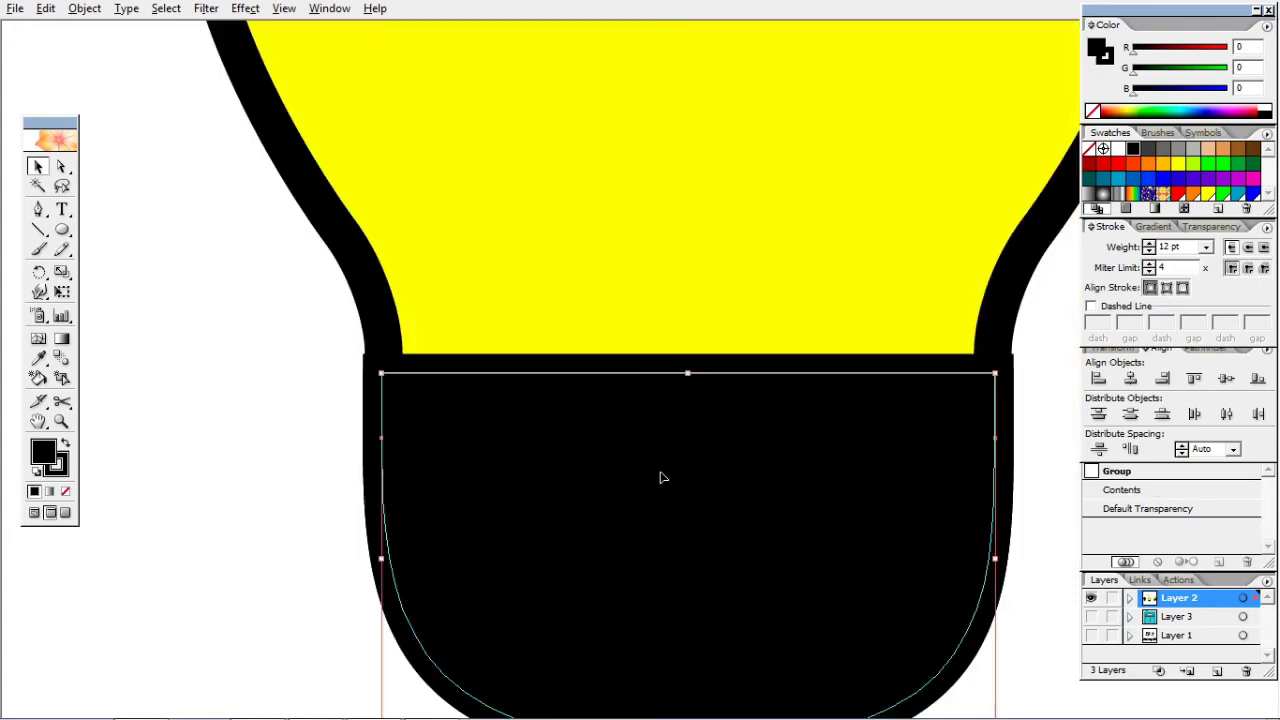
{"action": "mouse_move", "coordinate": [660, 477]}
{"action": "left_mouse_down"}
{"action": "mouse_move", "coordinate": [580, 466]}
{"action": "mouse_move", "coordinate": [600, 357]}
{"action": "left_mouse_up"}
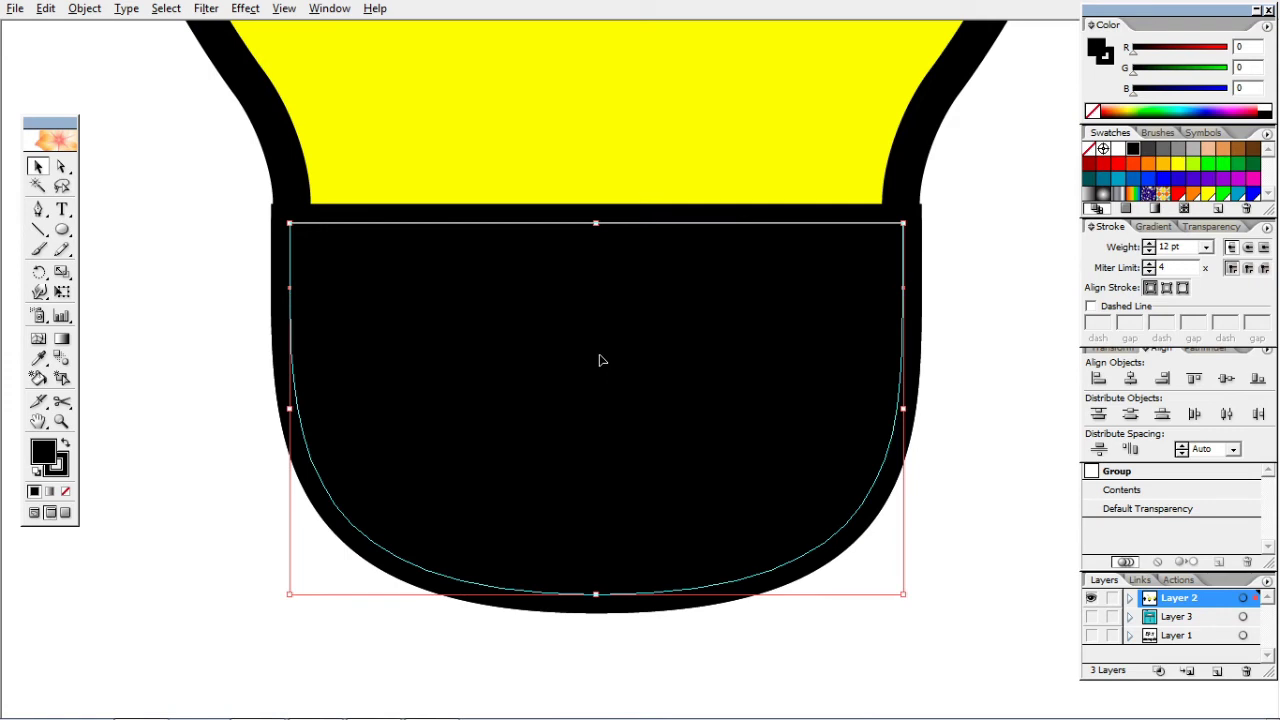
{"action": "key", "text": "i"}
{"action": "key", "text": "p"}
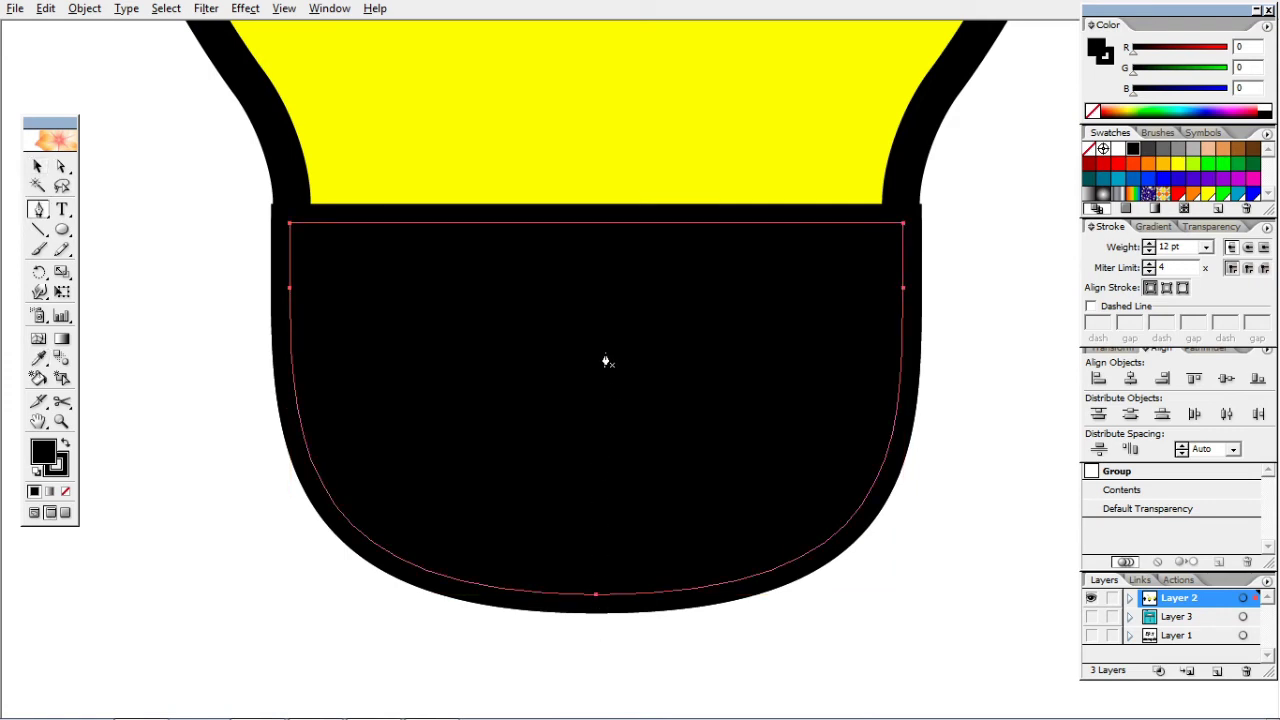
{"action": "left_click", "coordinate": [592, 222]}
{"action": "key", "text": "a"}
{"action": "left_click", "coordinate": [553, 106]}
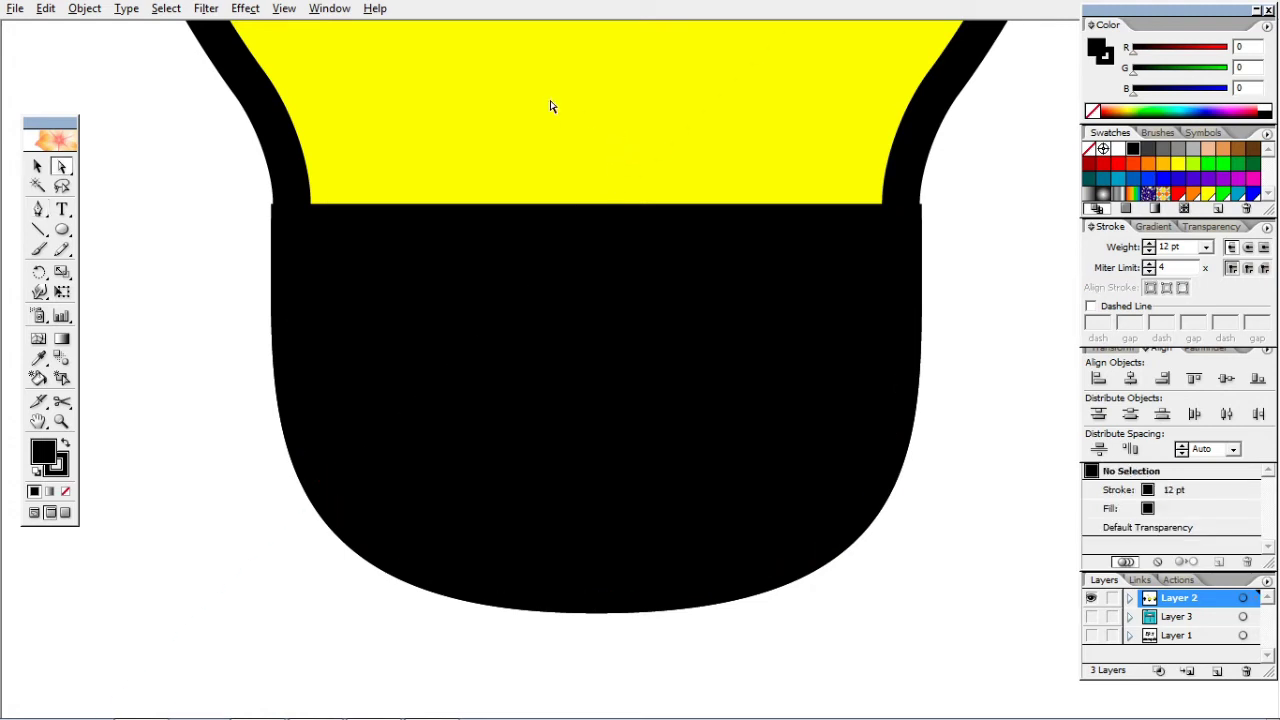
{"action": "left_click", "coordinate": [630, 285]}
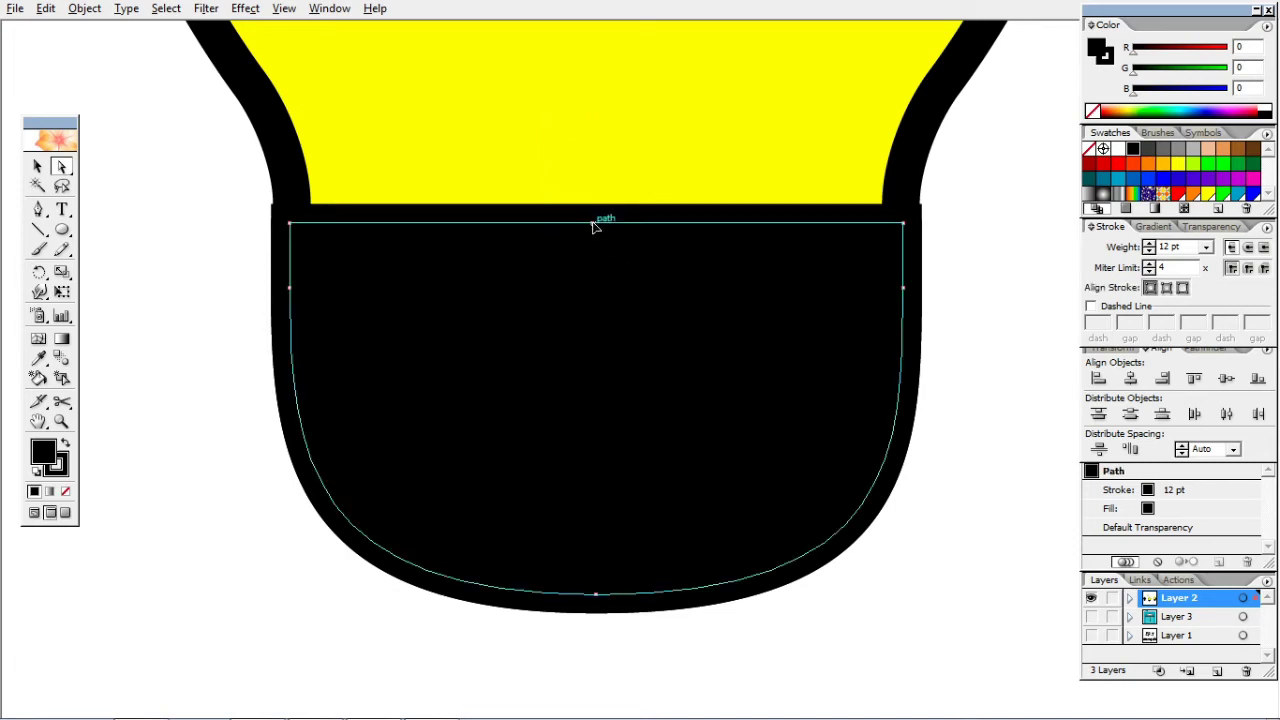
{"action": "left_click_drag", "start_coordinate": [592, 223], "coordinate": [592, 245]}
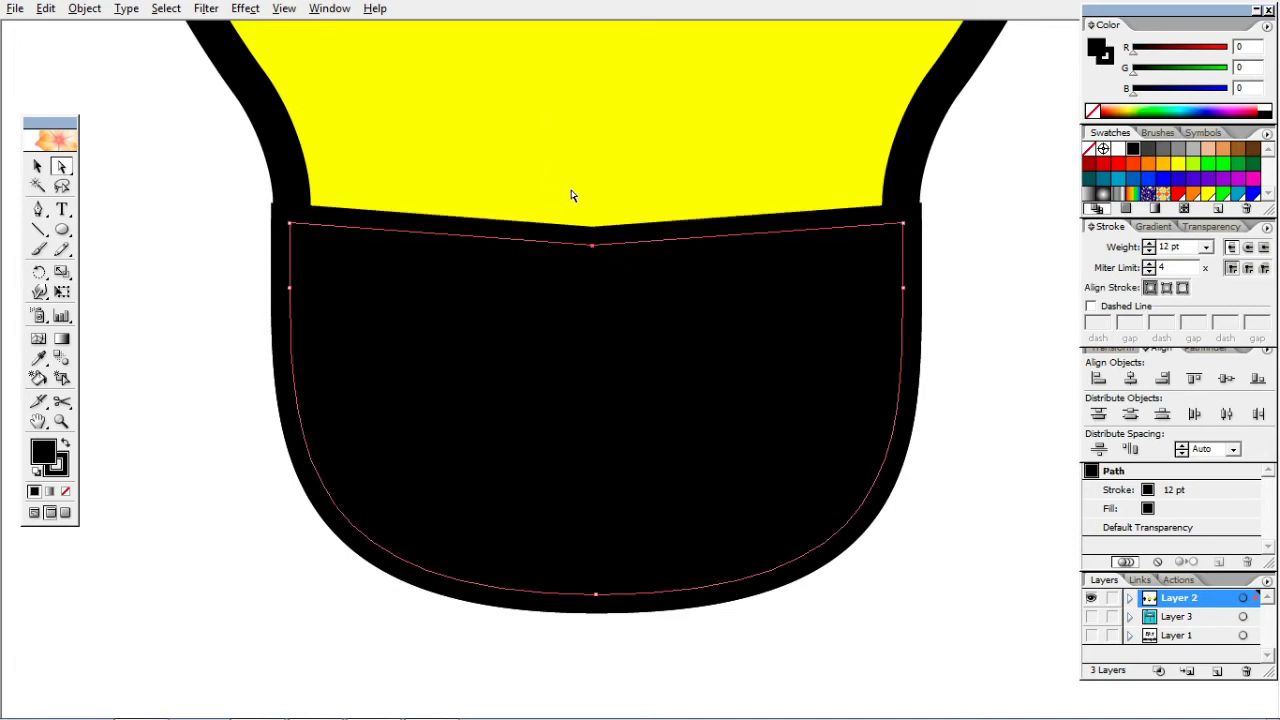
Turn that dip into a smooth point with flat handles, then deselect and zoom out.
{"action": "key", "text": "p"}
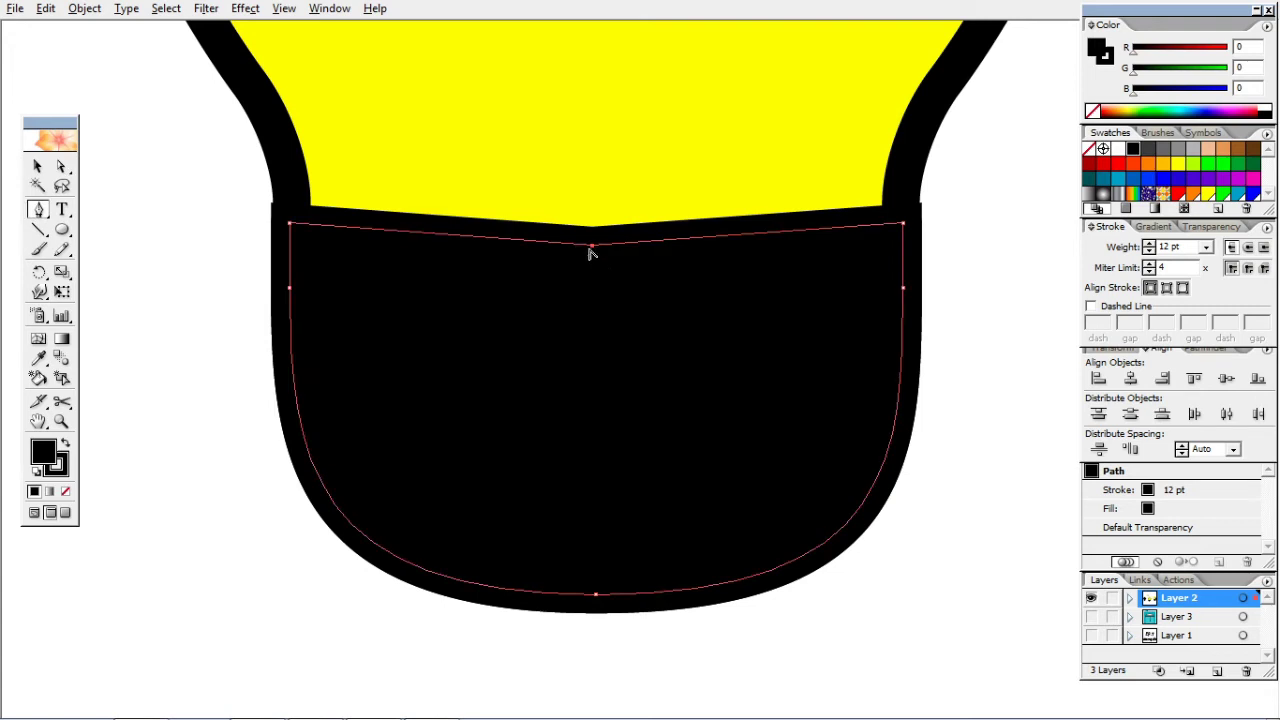
{"action": "left_click_drag", "start_coordinate": [592, 245], "coordinate": [508, 254]}
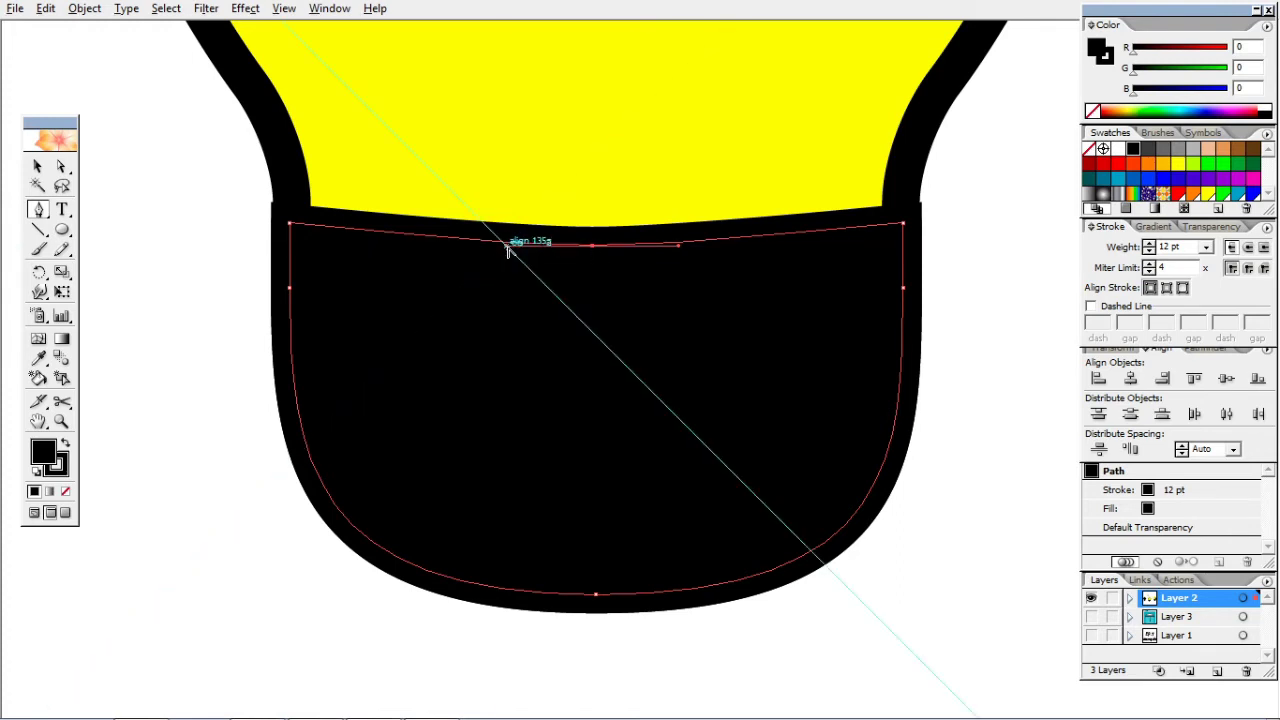
{"action": "left_click_drag", "start_coordinate": [507, 251], "coordinate": [463, 254]}
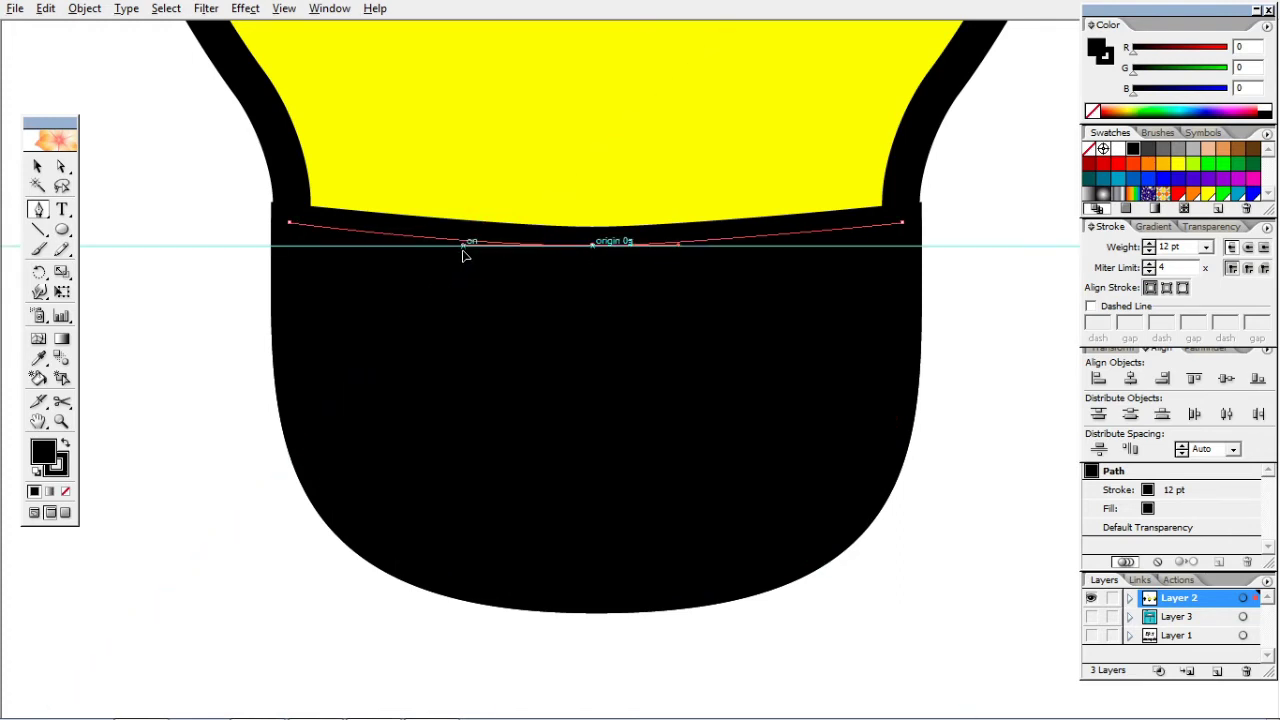
{"action": "mouse_move", "coordinate": [592, 245]}
{"action": "left_mouse_down"}
{"action": "mouse_move", "coordinate": [680, 271]}
{"action": "mouse_move", "coordinate": [727, 253]}
{"action": "left_mouse_up"}
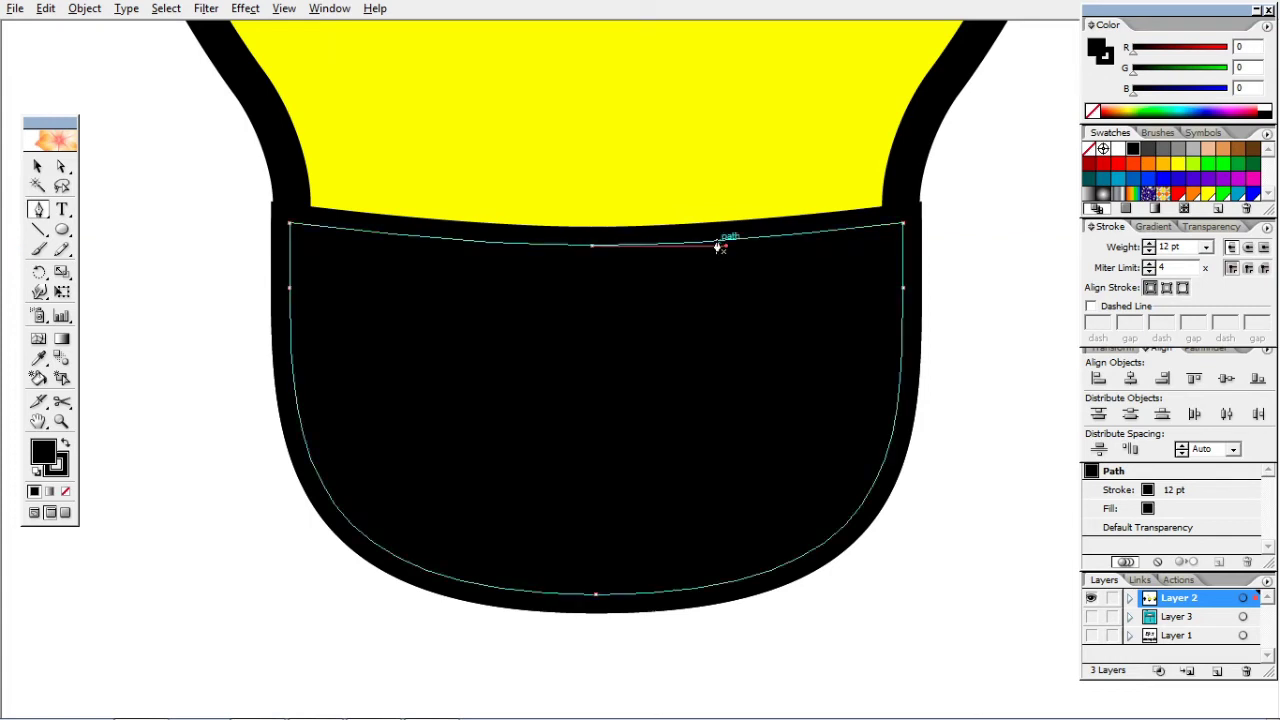
{"action": "key", "text": "ctrl+shift+a"}
{"action": "key", "text": "ctrl+0"}
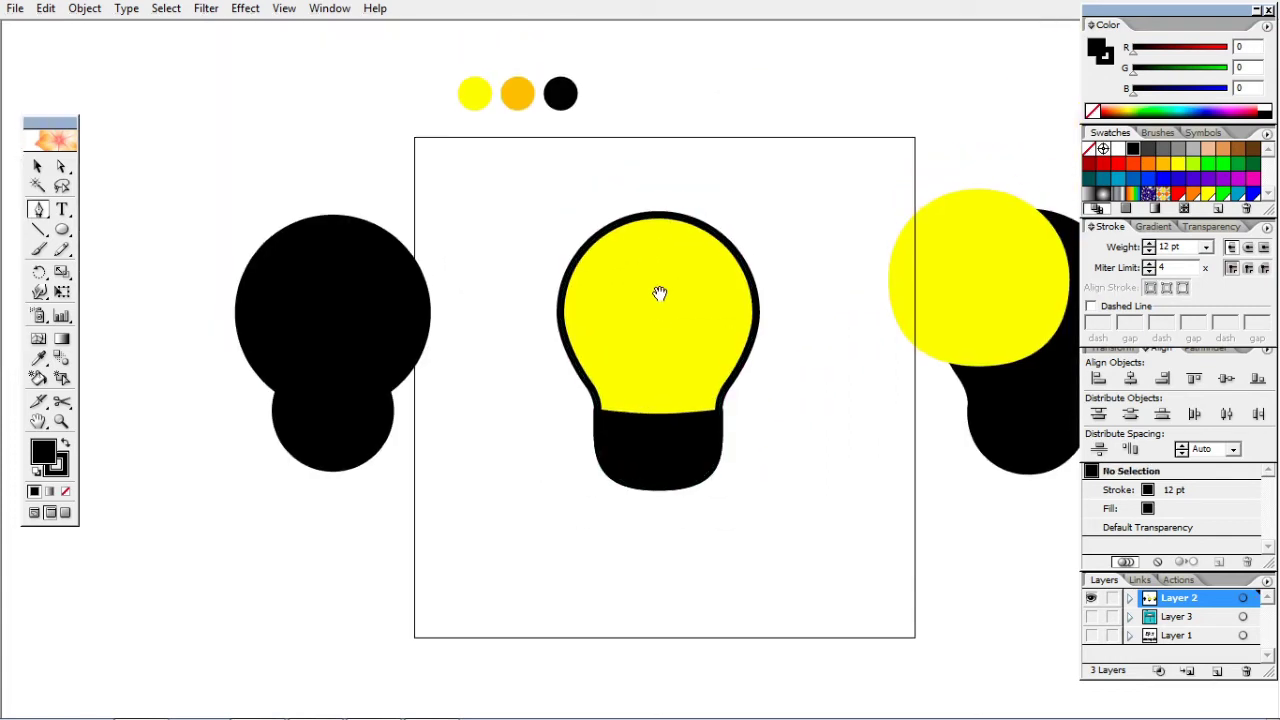
Draw a slanted line from the black base up into the yellow glass.
{"action": "left_click_drag", "start_coordinate": [660, 246], "coordinate": [660, 293]}
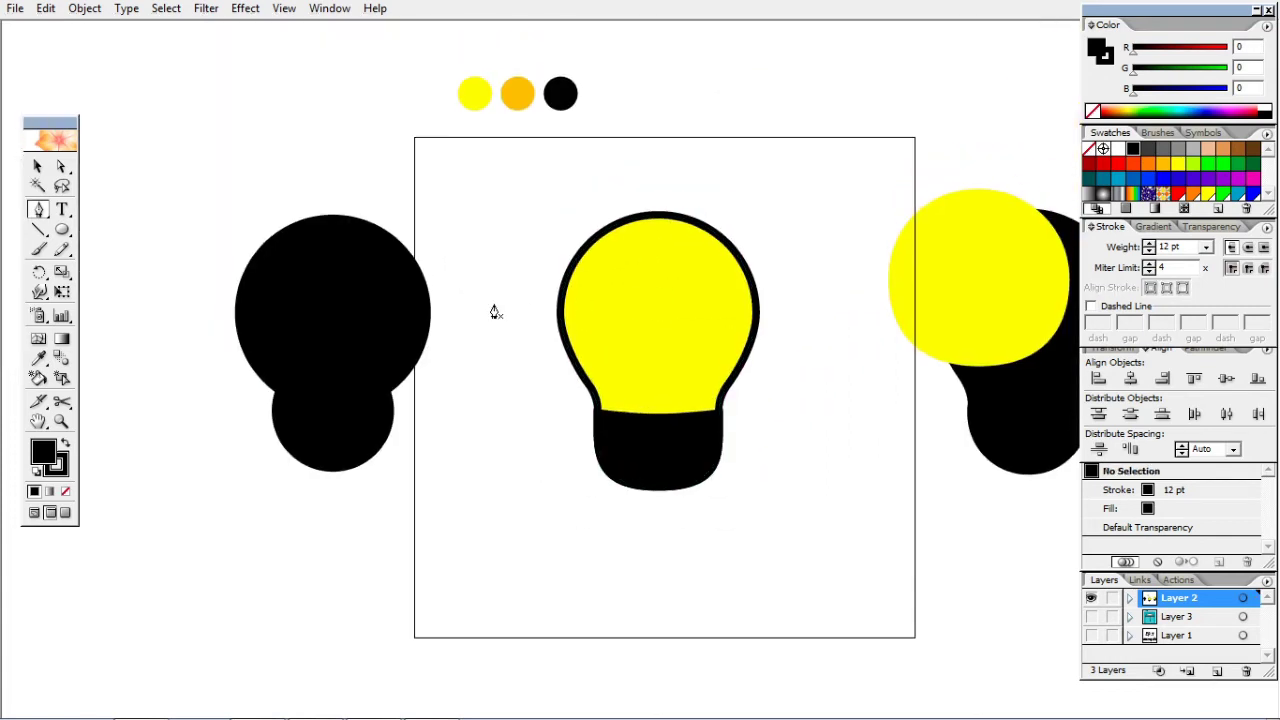
{"action": "left_click", "coordinate": [38, 229]}
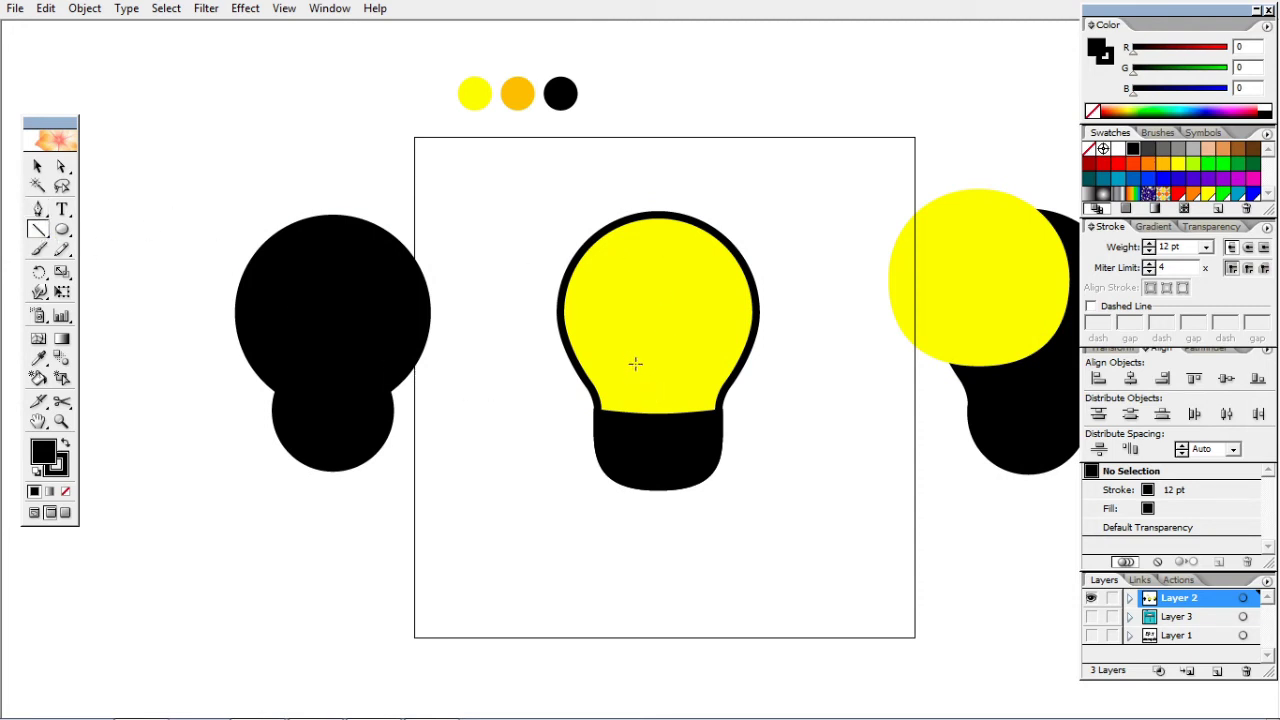
{"action": "left_click_drag", "start_coordinate": [624, 341], "coordinate": [636, 414]}
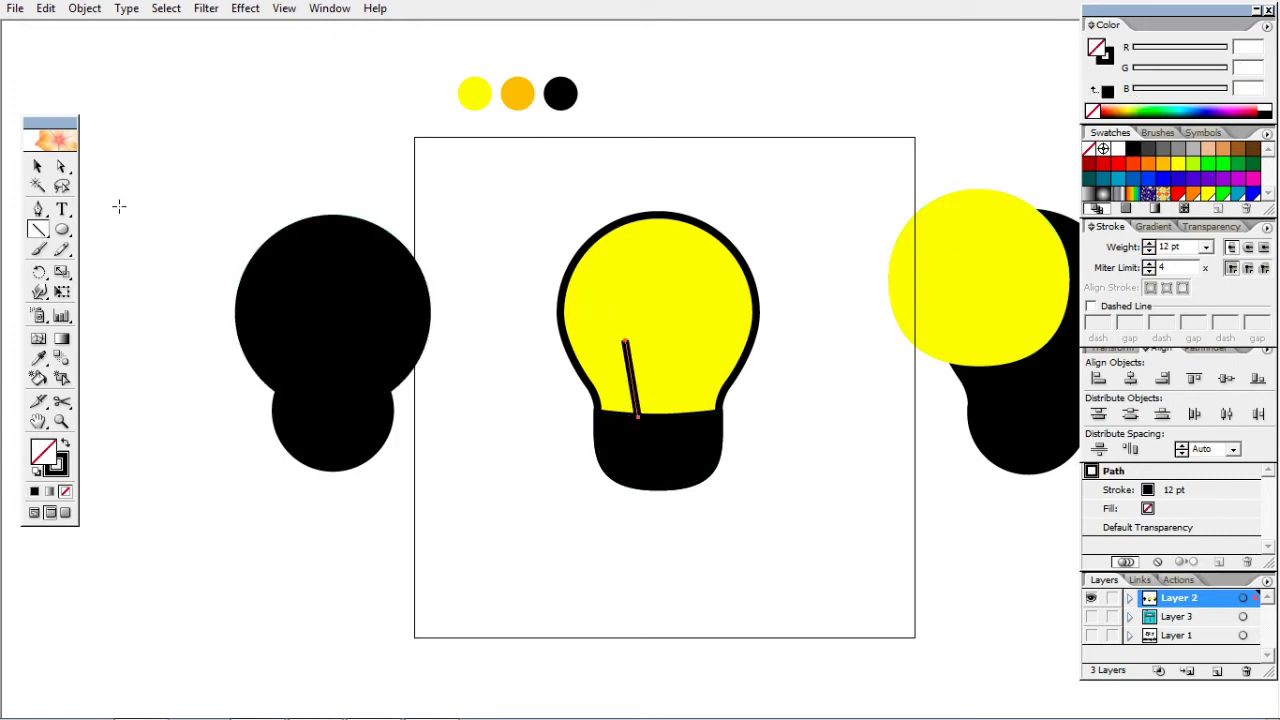
{"action": "left_click", "coordinate": [37, 166]}
Give the line Round Cap and Round Join, then nudge it slightly left and down.
{"action": "left_click", "coordinate": [461, 232]}
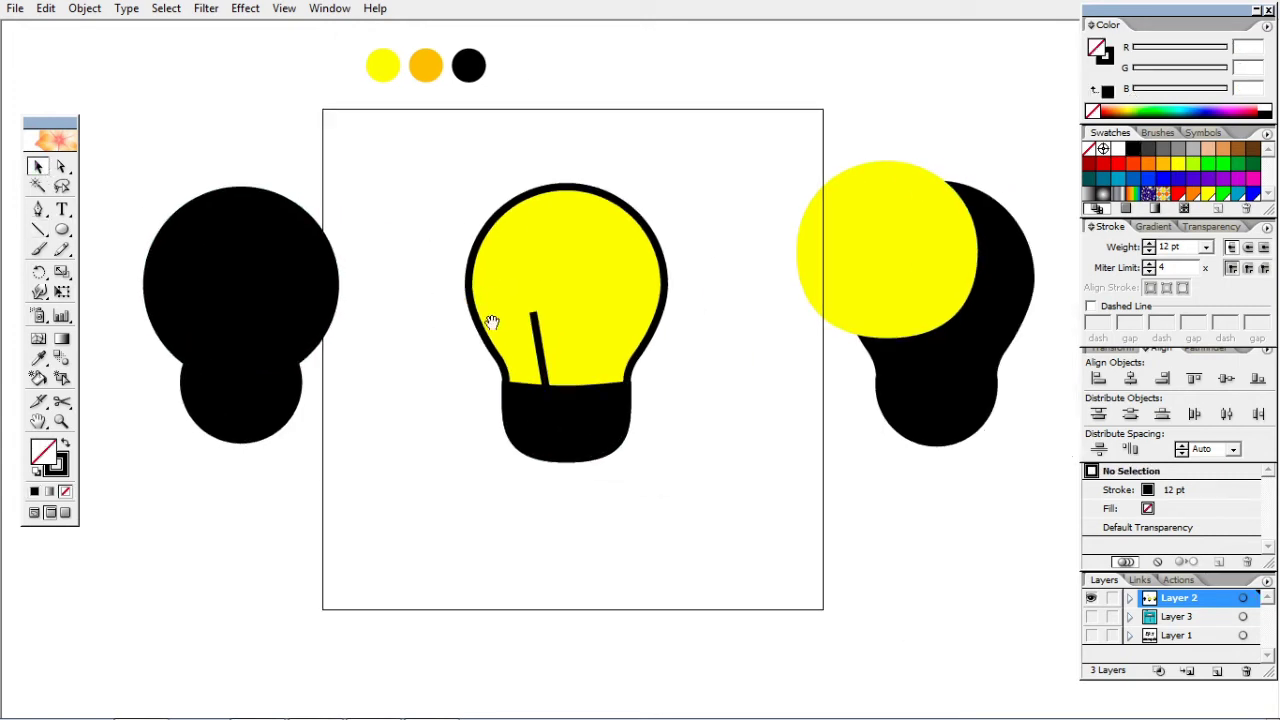
{"action": "left_click_drag", "start_coordinate": [463, 271], "coordinate": [666, 434]}
{"action": "left_click", "coordinate": [580, 382]}
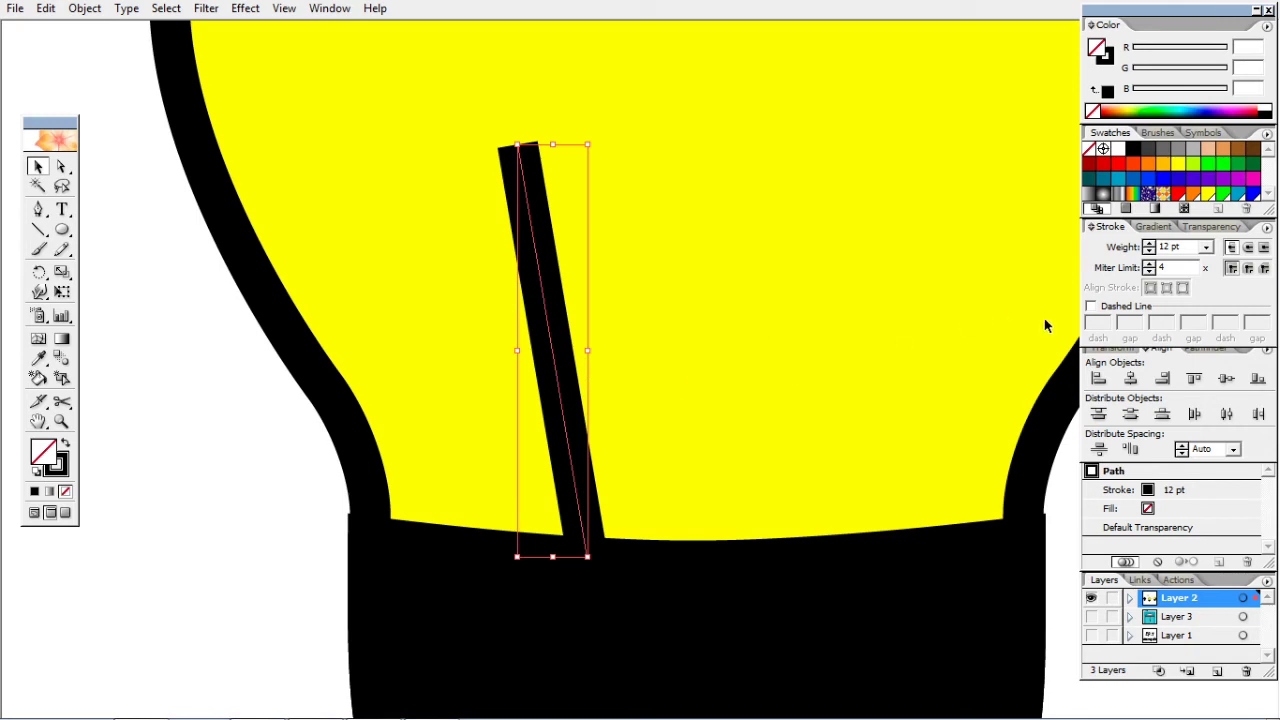
{"action": "left_click", "coordinate": [1248, 247]}
{"action": "left_click", "coordinate": [1248, 268]}
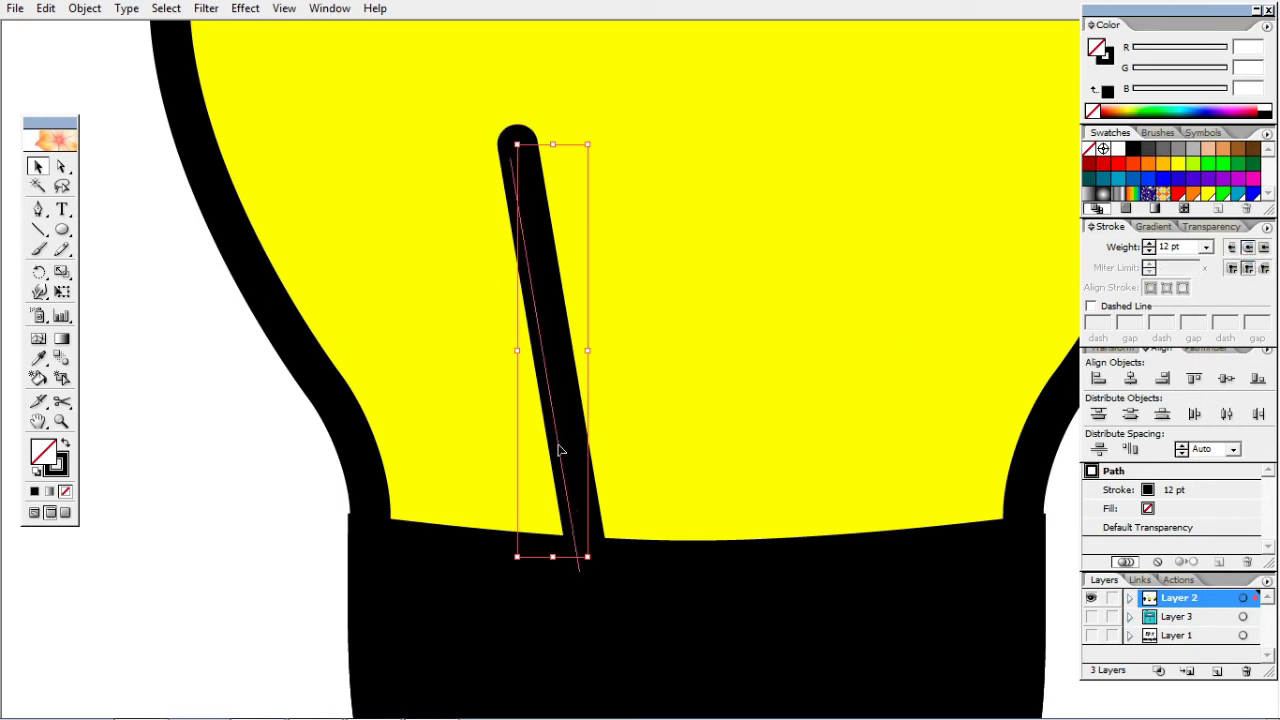
{"action": "left_click_drag", "start_coordinate": [573, 436], "coordinate": [566, 451]}
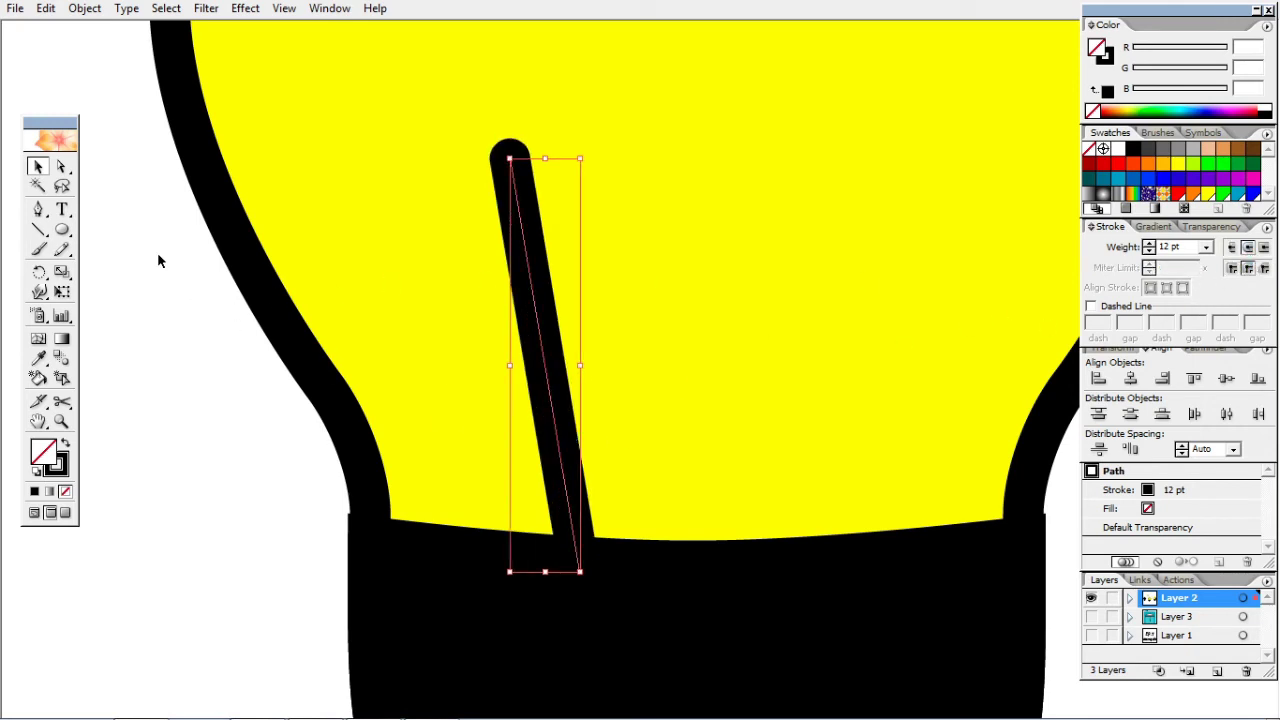
Make a Vertical reflected copy of the slanted line and move it right.
{"action": "left_click", "coordinate": [38, 272]}
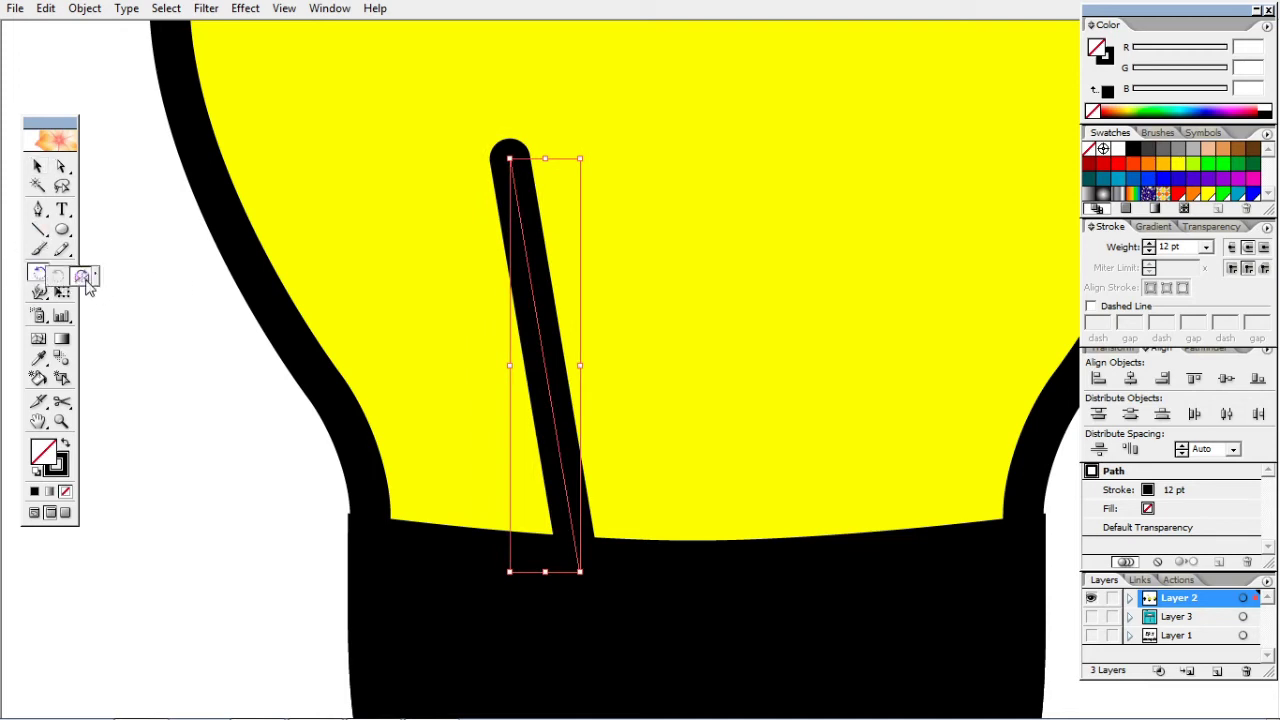
{"action": "left_click_drag", "start_coordinate": [38, 276], "coordinate": [60, 276]}
{"action": "key", "text": "Return"}
{"action": "left_click", "coordinate": [727, 394]}
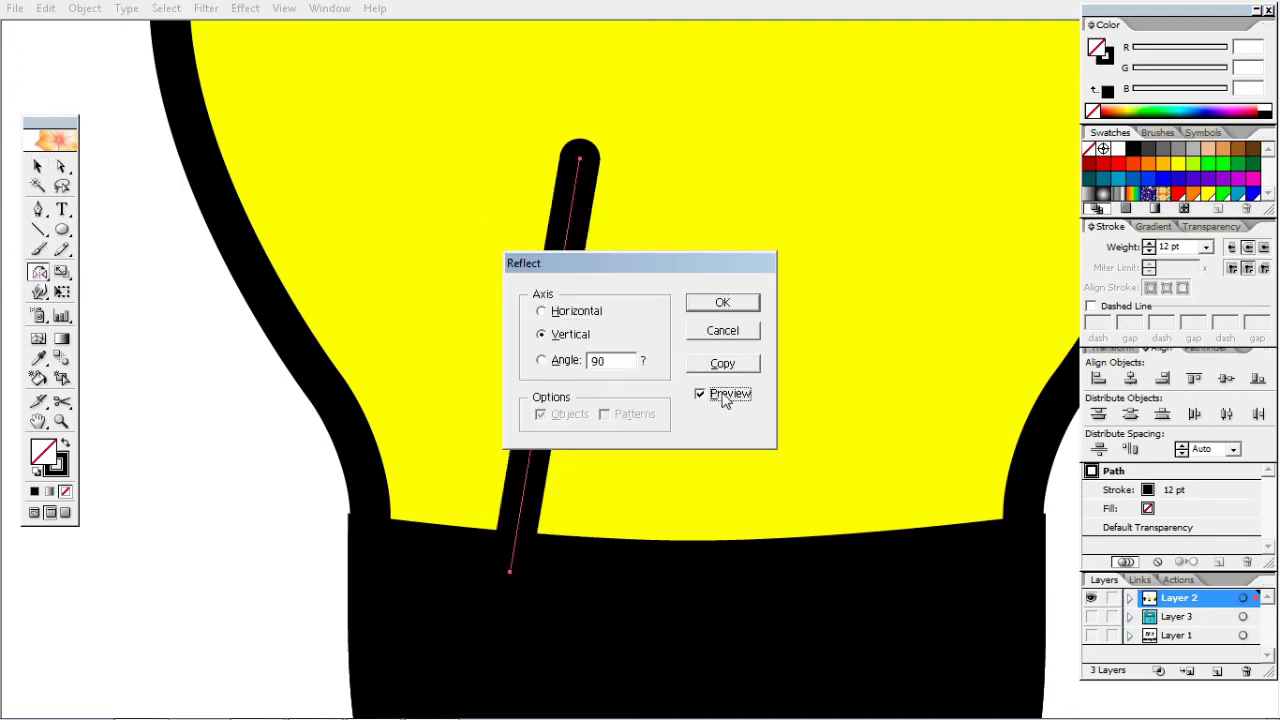
{"action": "left_click", "coordinate": [723, 364]}
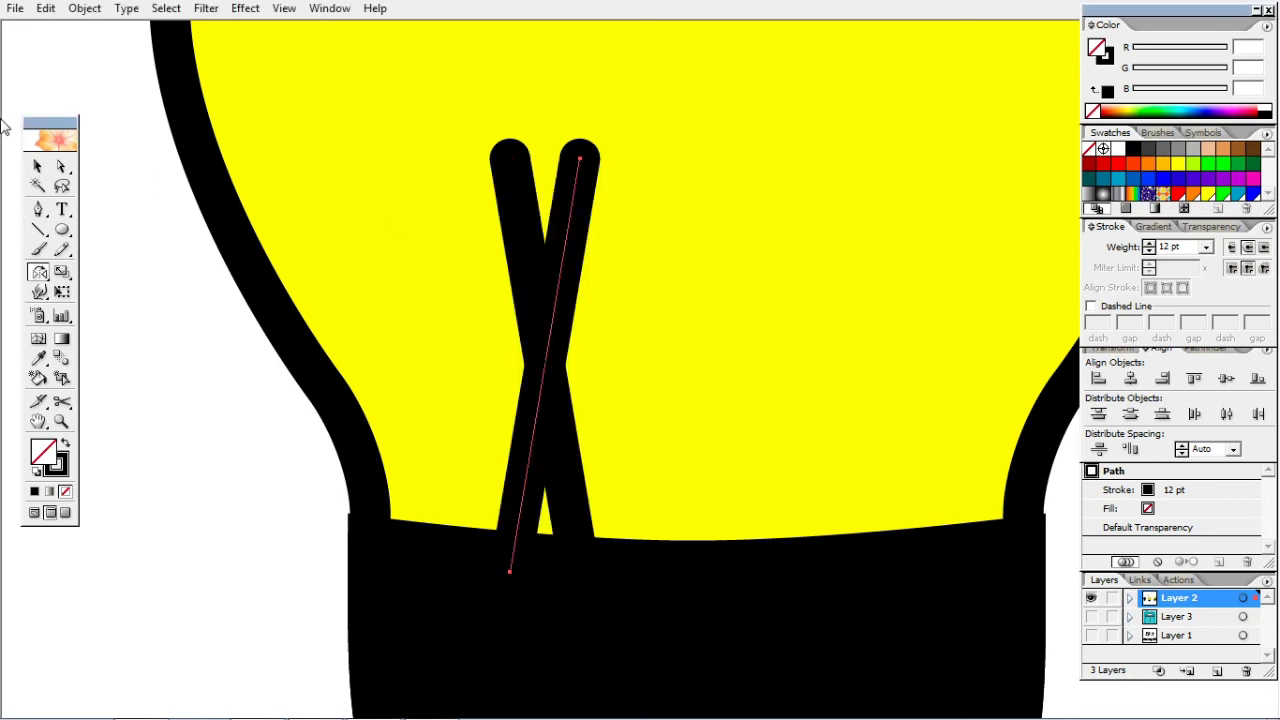
{"action": "left_click", "coordinate": [37, 166]}
{"action": "left_click_drag", "start_coordinate": [562, 226], "coordinate": [861, 237]}
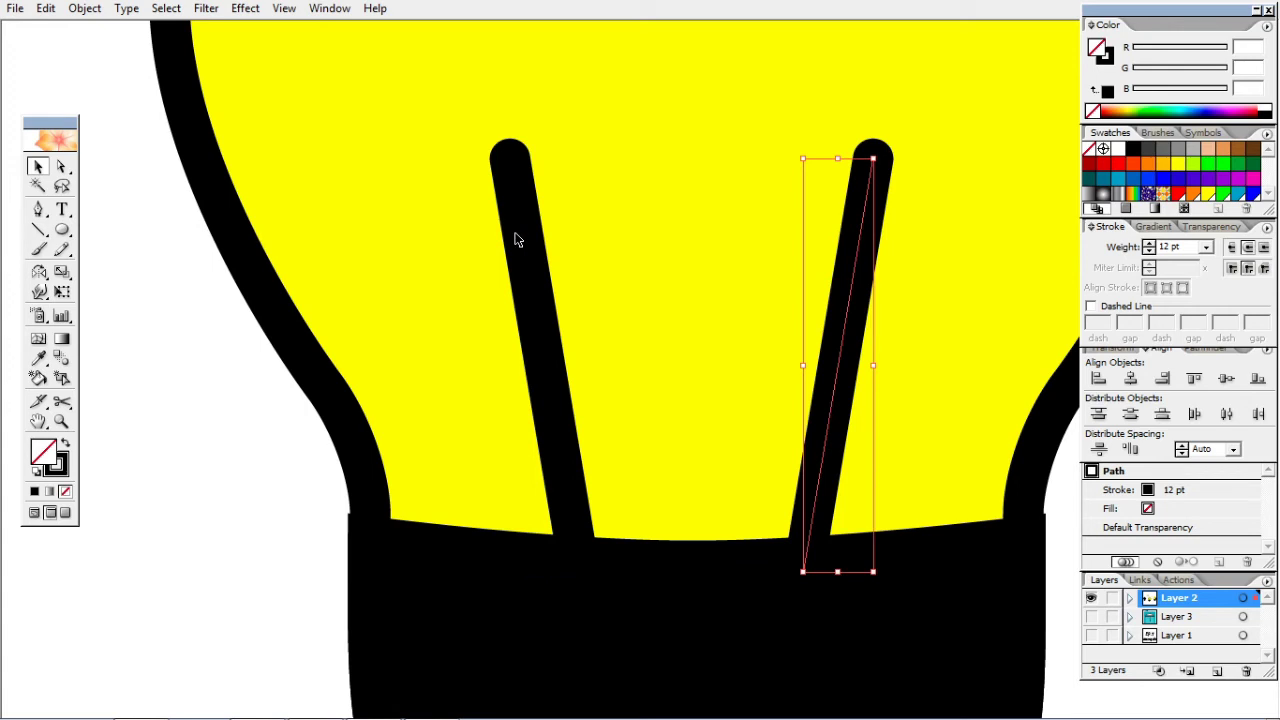
Group the two filament lines with Ctrl+G and zoom out.
{"action": "left_click", "coordinate": [543, 310]}
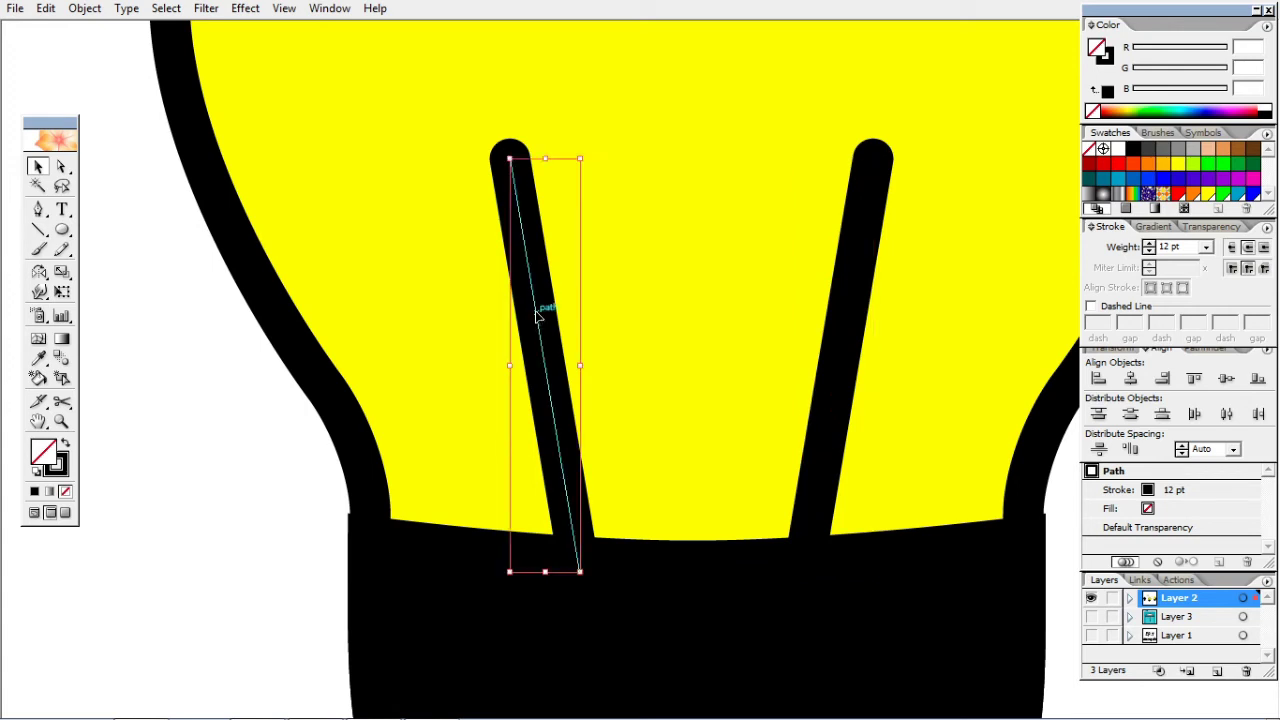
{"action": "left_click", "coordinate": [841, 367], "text": "shift"}
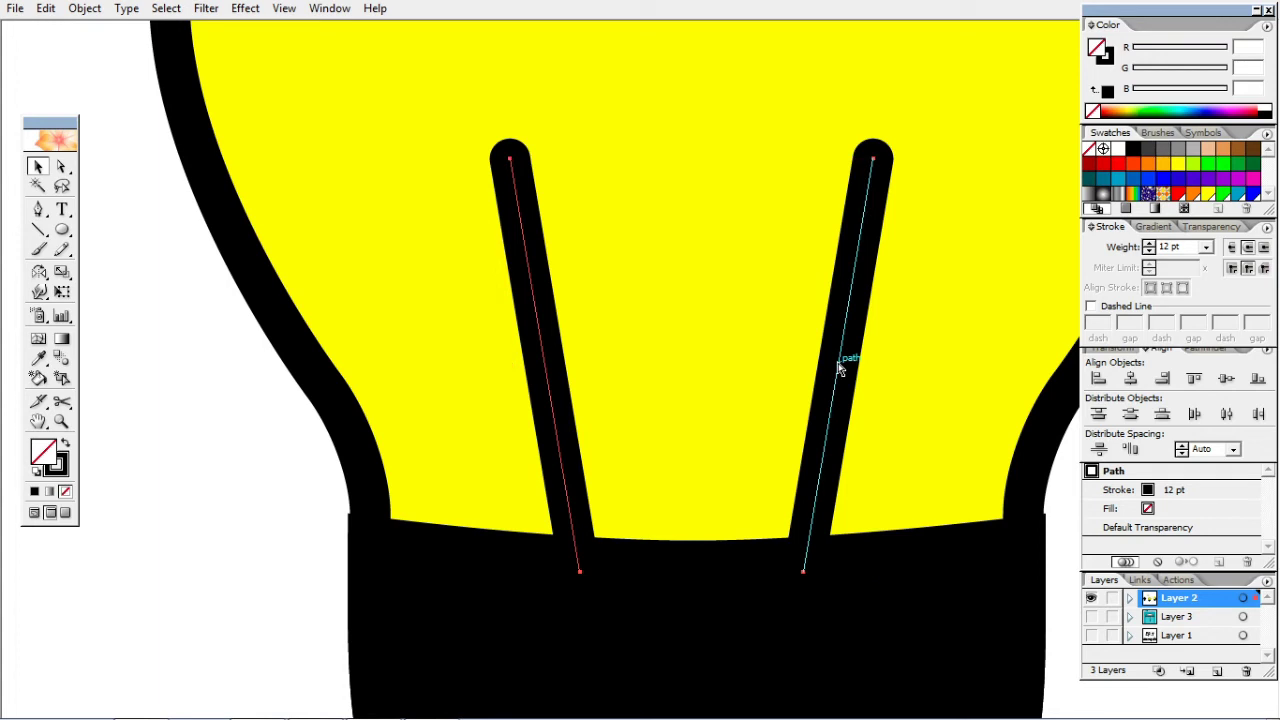
{"action": "left_click", "coordinate": [840, 368], "text": "shift"}
{"action": "key", "text": "ctrl+g"}
{"action": "key", "text": "ctrl+minus"}
{"action": "key", "text": "ctrl+minus"}
{"action": "key", "text": "ctrl+minus"}
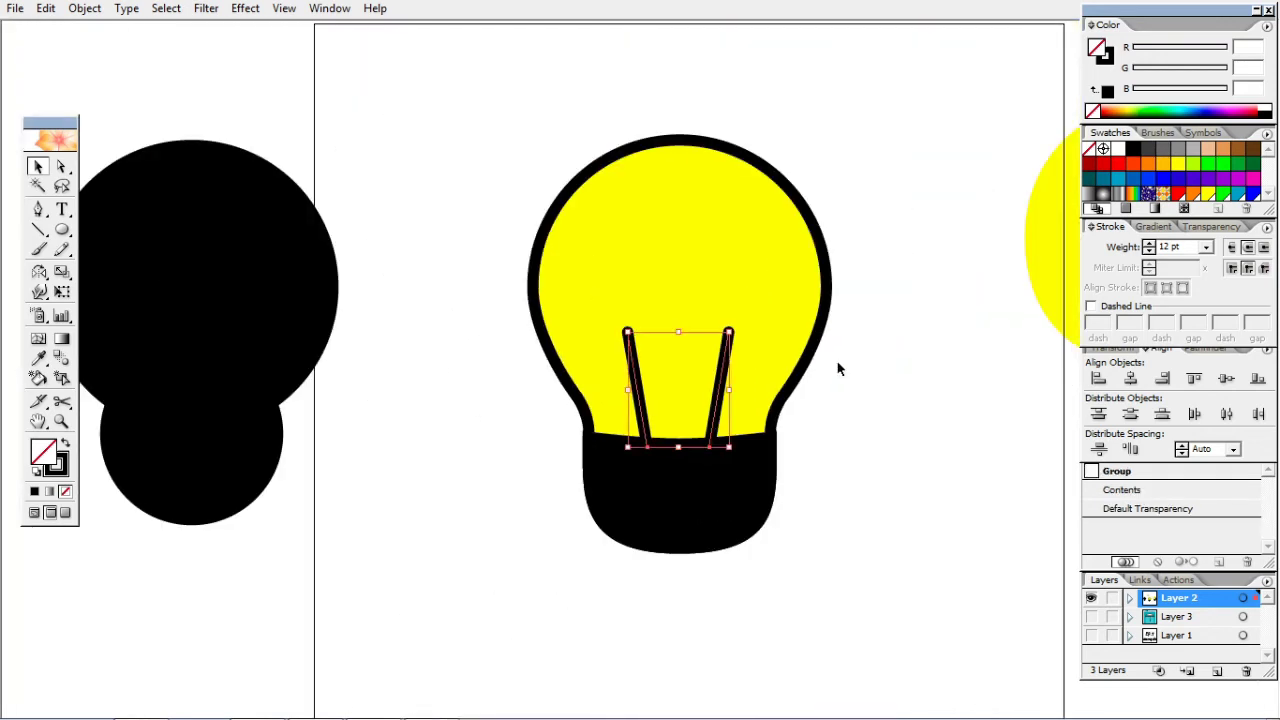
Select the black base and read its position in the Transform panel.
{"action": "left_click", "coordinate": [872, 420]}
{"action": "left_click", "coordinate": [751, 484]}
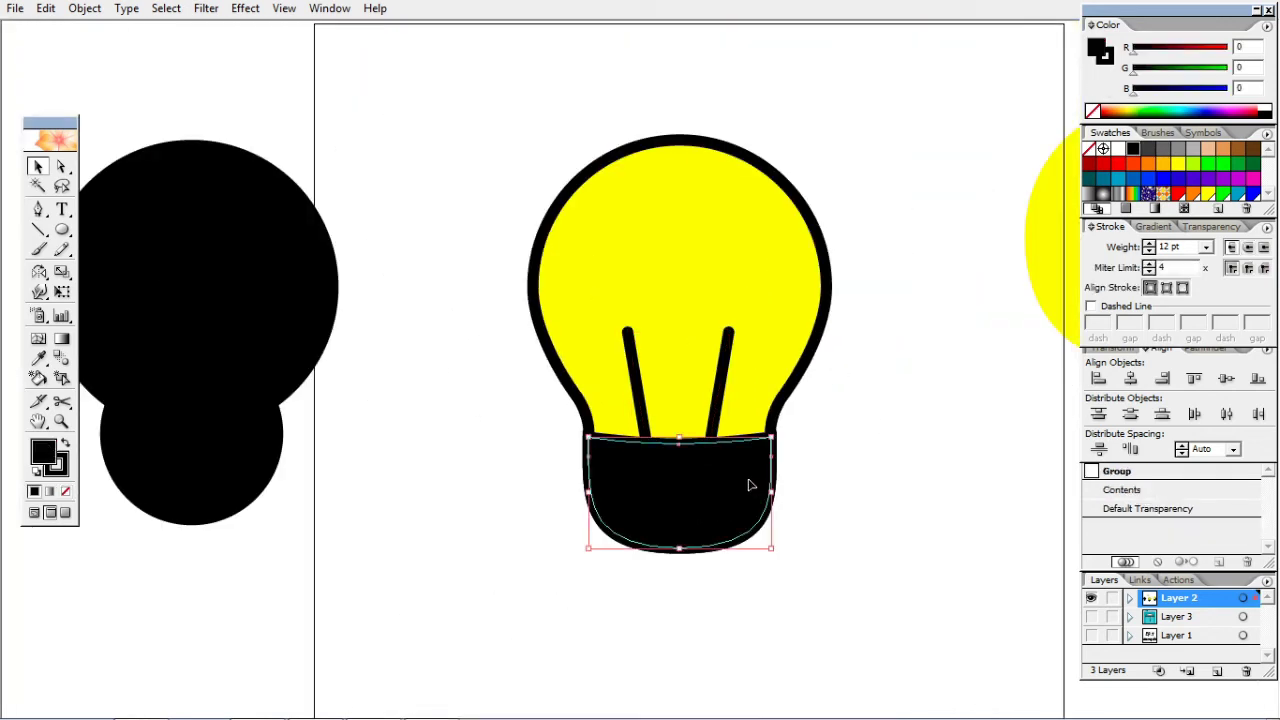
{"action": "left_click", "coordinate": [1114, 349]}
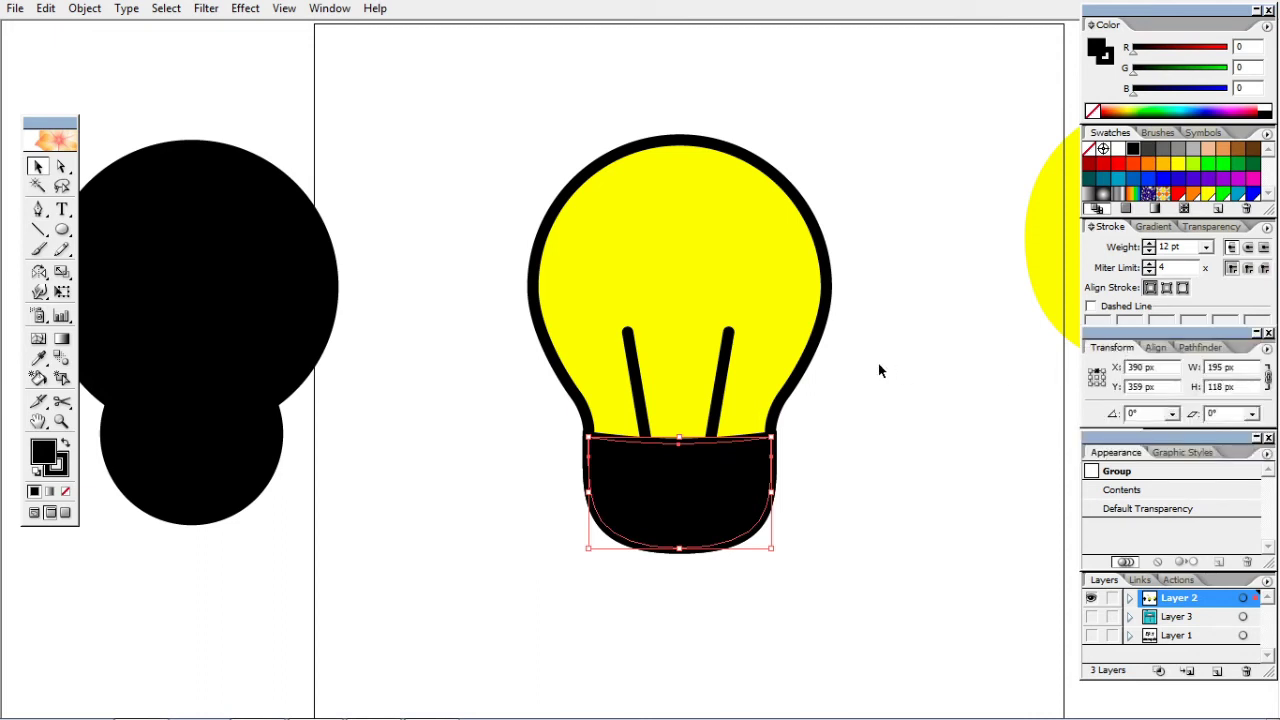
{"action": "left_click", "coordinate": [1097, 384]}
Set the filament group's X to 390 px and check its alignment with the base.
{"action": "left_click", "coordinate": [731, 355]}
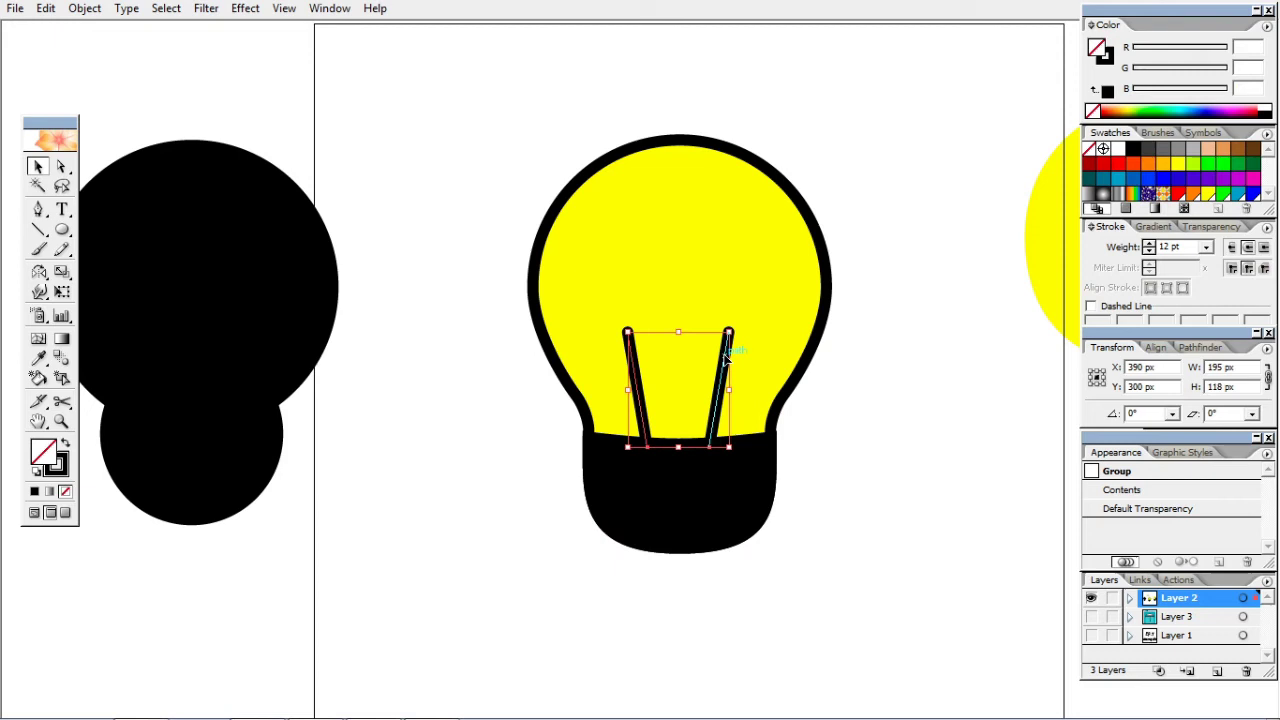
{"action": "double_click", "coordinate": [1171, 368]}
{"action": "type", "text": "390"}
{"action": "key", "text": "Return"}
{"action": "left_click", "coordinate": [803, 109]}
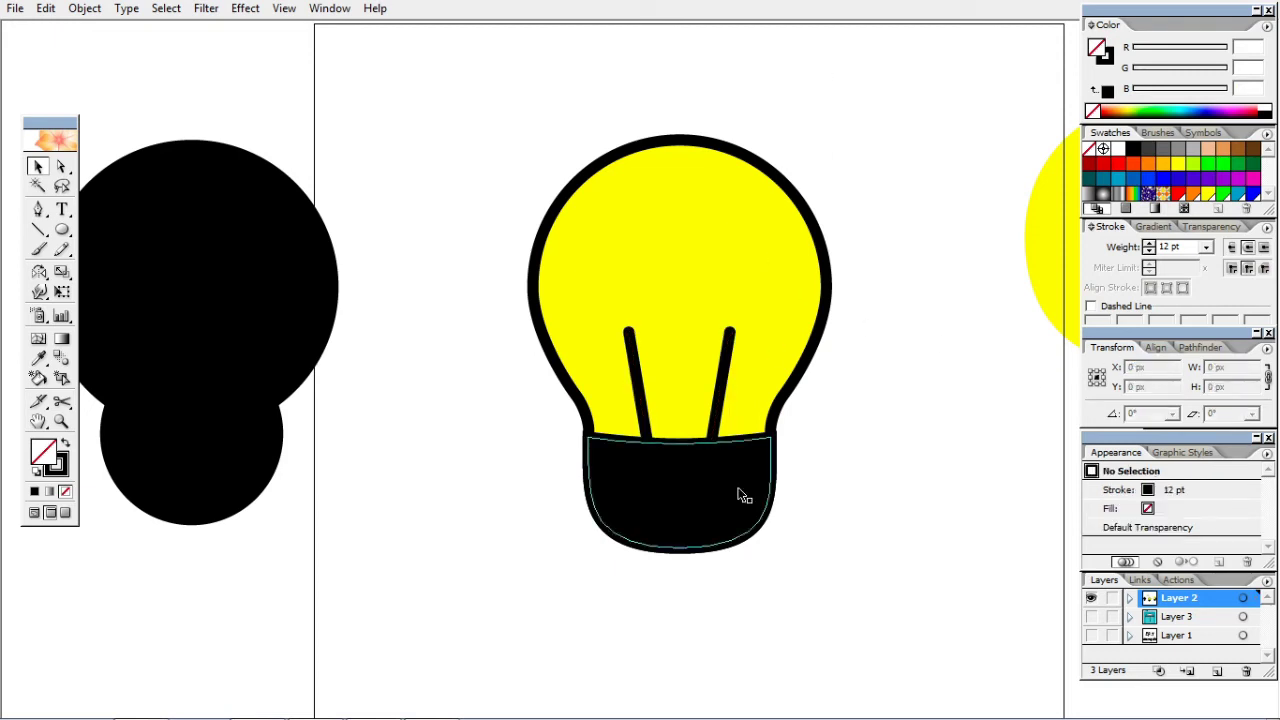
{"action": "left_click", "coordinate": [726, 528]}
{"action": "left_click", "coordinate": [798, 370]}
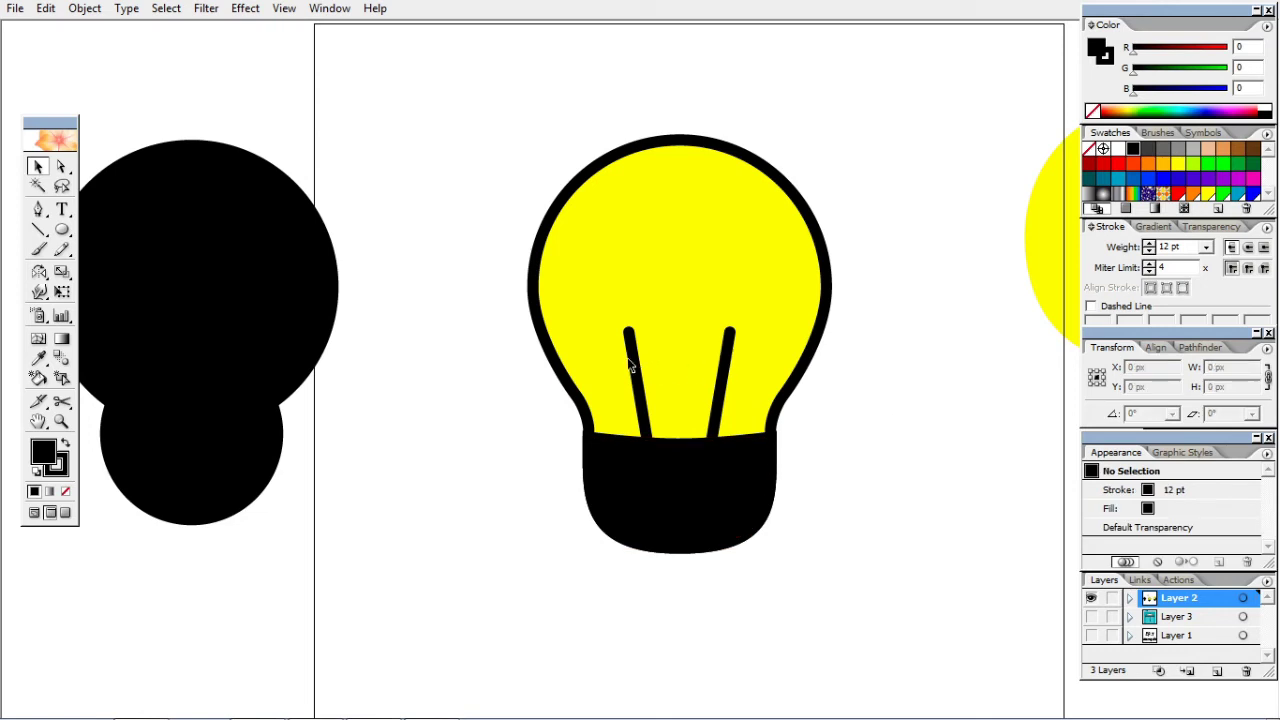
{"action": "left_click", "coordinate": [38, 229]}
Draw a horizontal line in Outline view connecting the two filament tops.
{"action": "left_click_drag", "start_coordinate": [572, 307], "coordinate": [793, 405]}
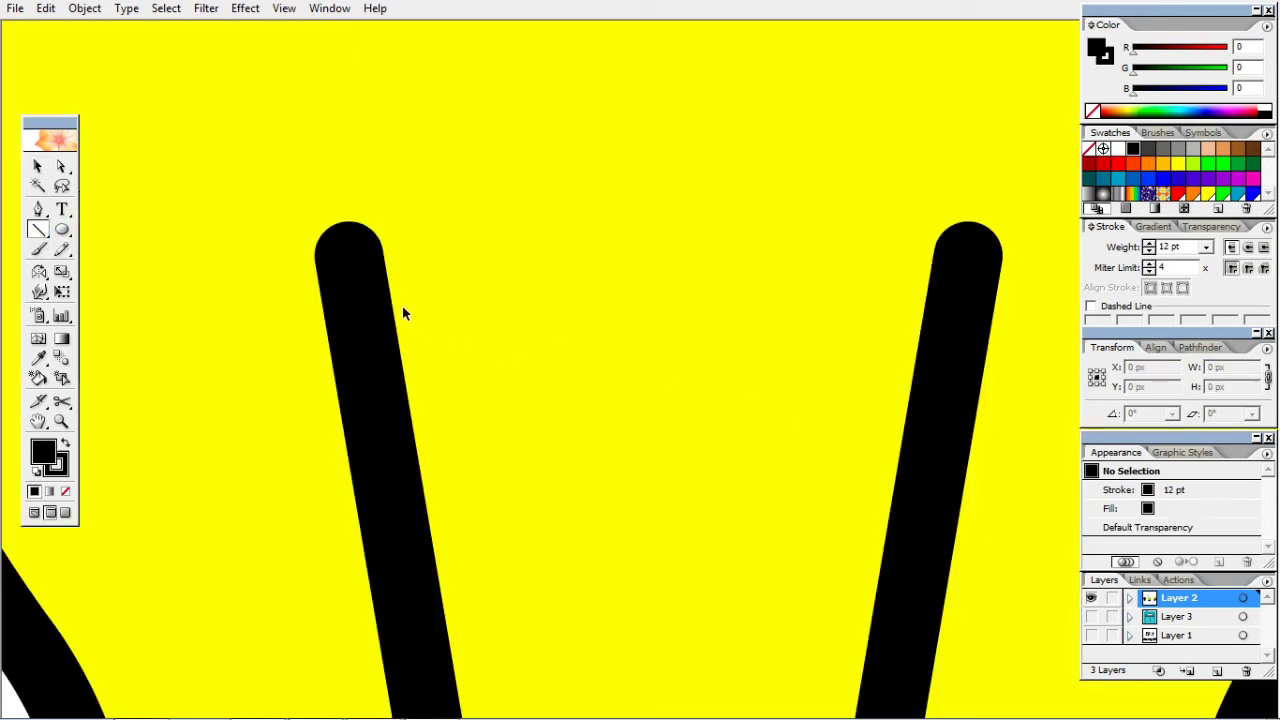
{"action": "key", "text": "ctrl+y"}
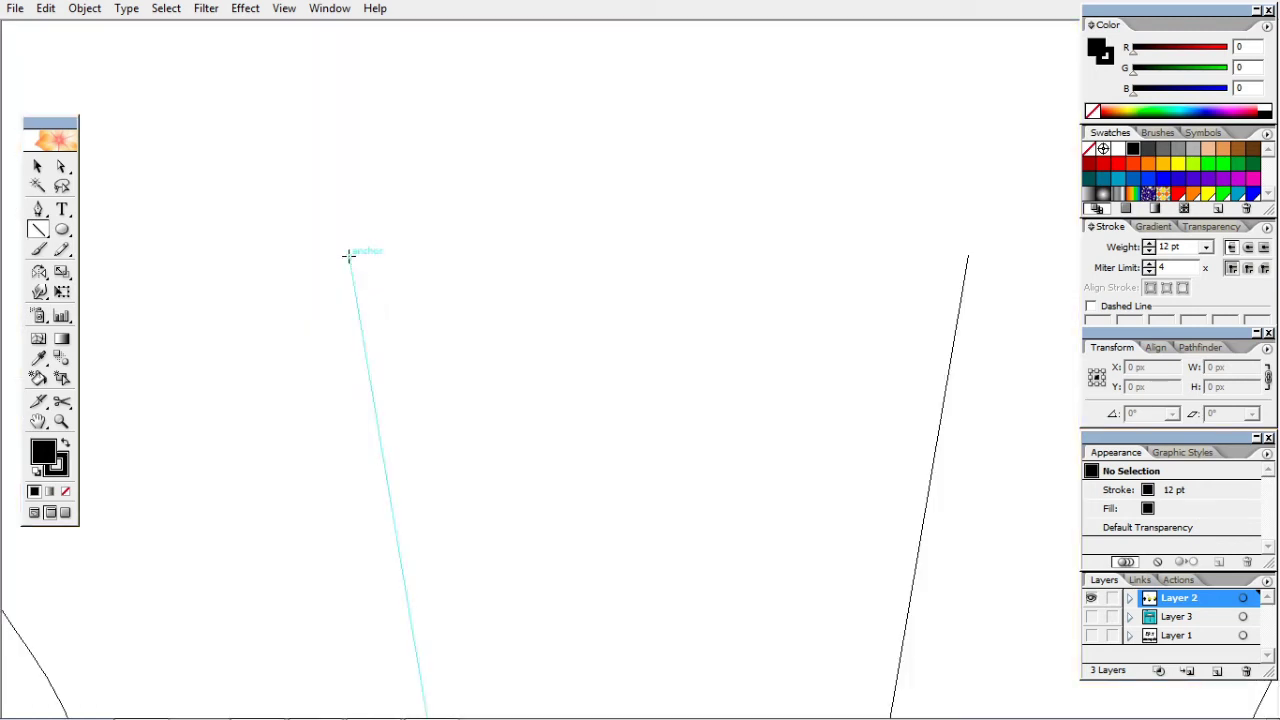
{"action": "left_click_drag", "start_coordinate": [350, 257], "coordinate": [968, 257]}
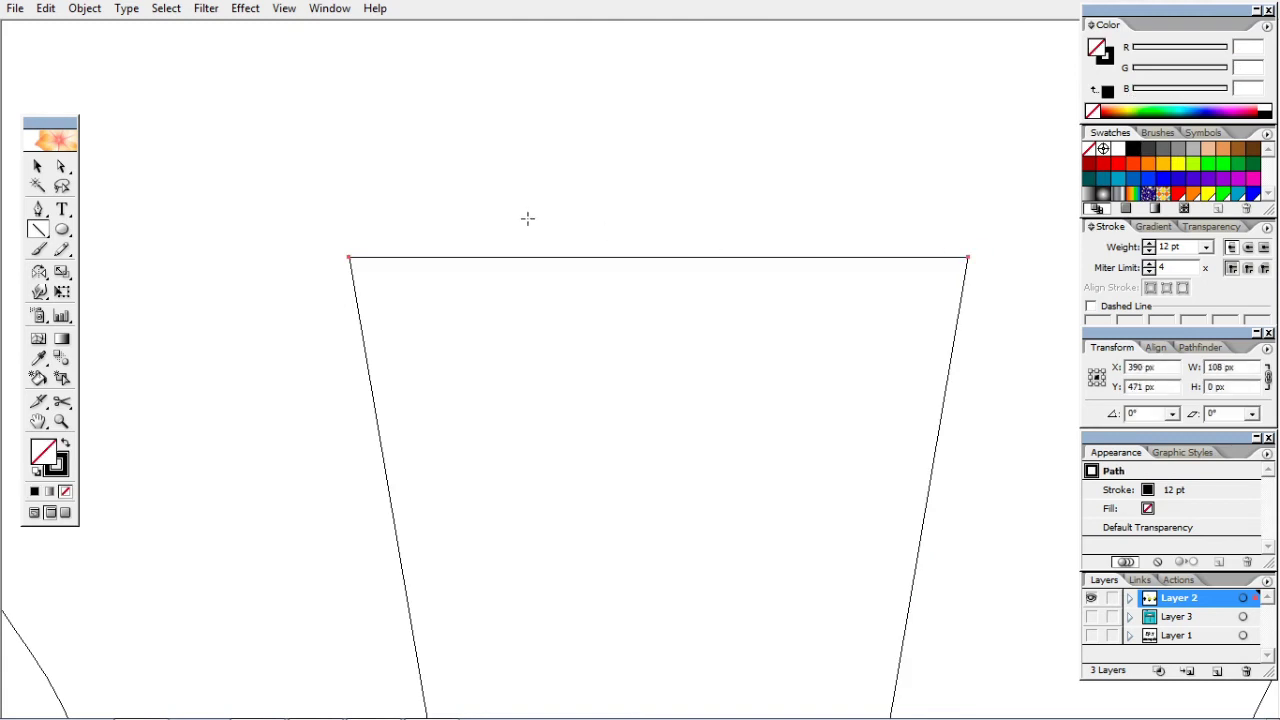
{"action": "key", "text": "ctrl+y"}
{"action": "key", "text": "ctrl+minus"}
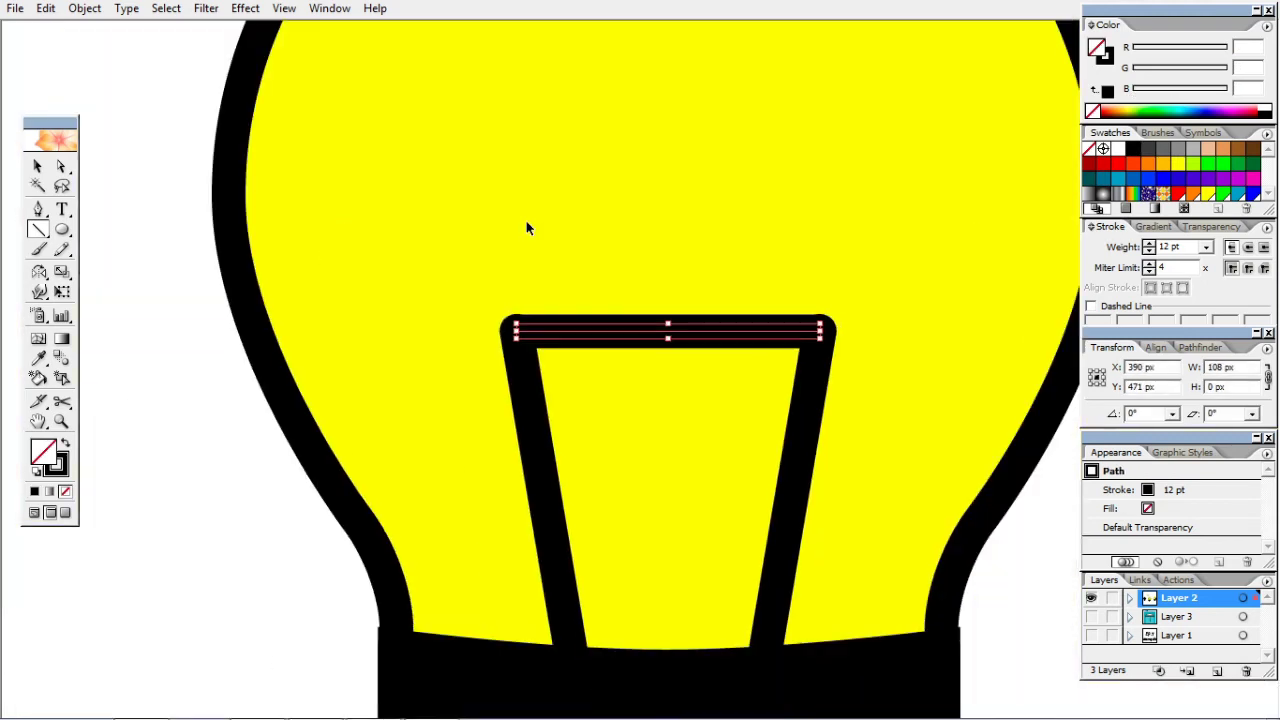
{"action": "left_click", "coordinate": [37, 166]}
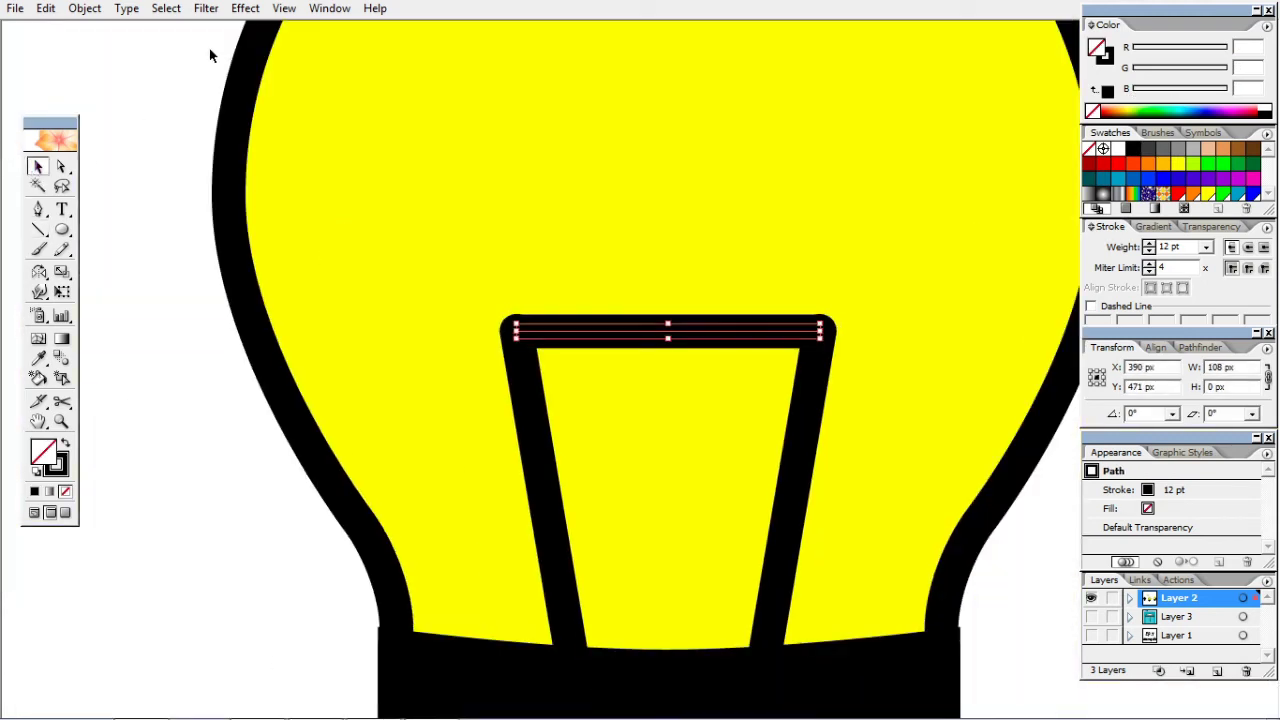
{"action": "left_click", "coordinate": [250, 10]}
{"action": "mouse_move", "coordinate": [304, 146]}
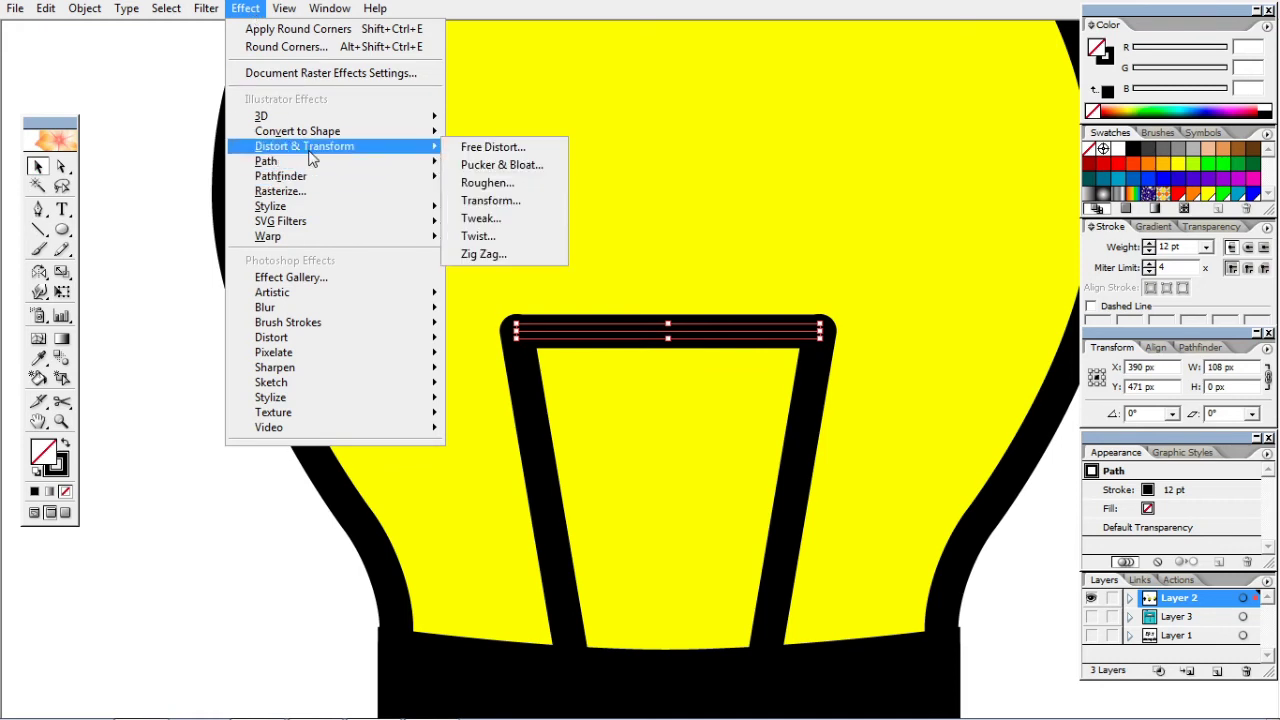
Apply Zig Zag to the line: Relative 10%, 5 ridges per segment, sharp corners.
{"action": "left_click", "coordinate": [484, 254]}
{"action": "left_click", "coordinate": [776, 344]}
{"action": "mouse_move", "coordinate": [680, 248]}
{"action": "left_mouse_down"}
{"action": "mouse_move", "coordinate": [772, 279]}
{"action": "mouse_move", "coordinate": [1122, 336]}
{"action": "left_mouse_up"}
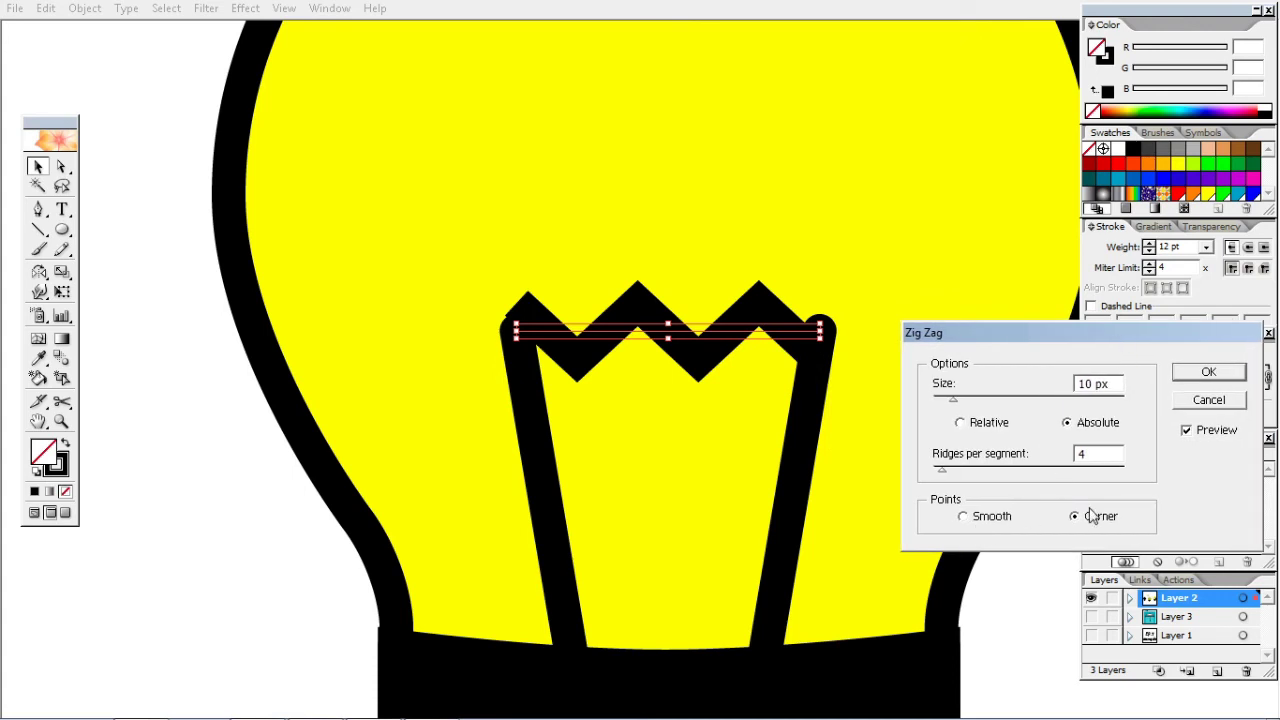
{"action": "left_click", "coordinate": [988, 520]}
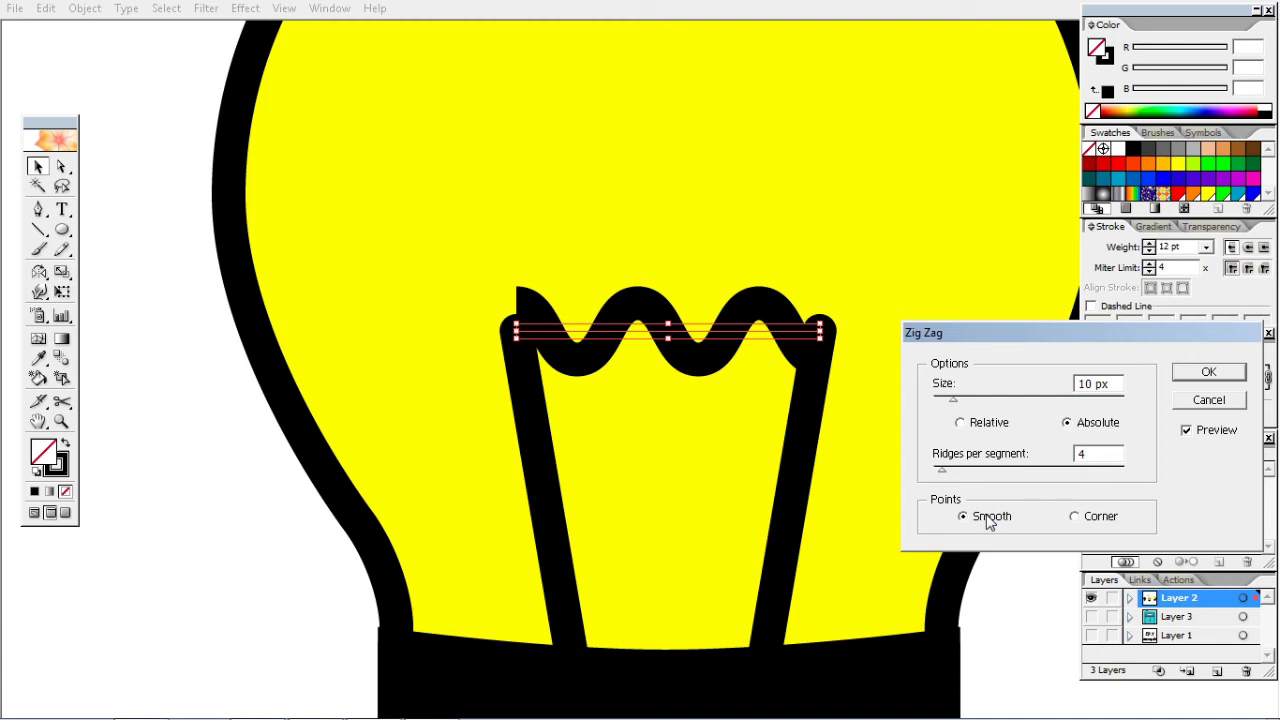
{"action": "left_click", "coordinate": [1108, 520]}
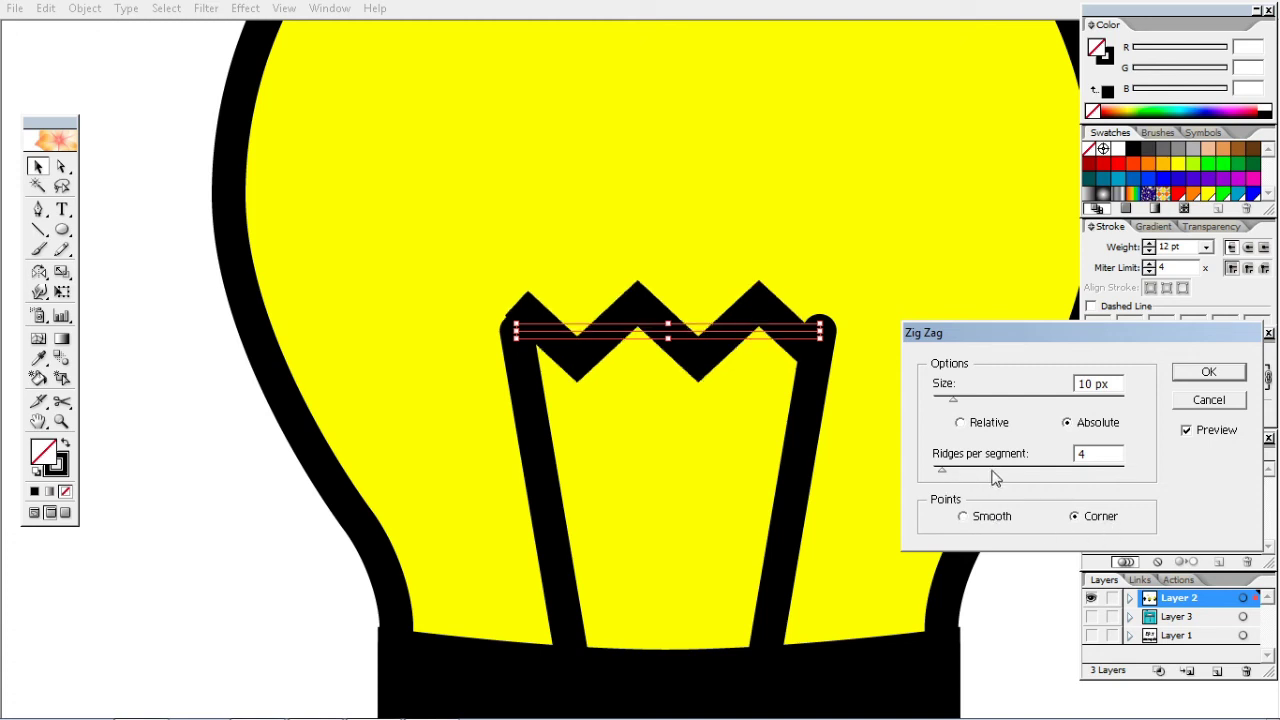
{"action": "left_click", "coordinate": [961, 422]}
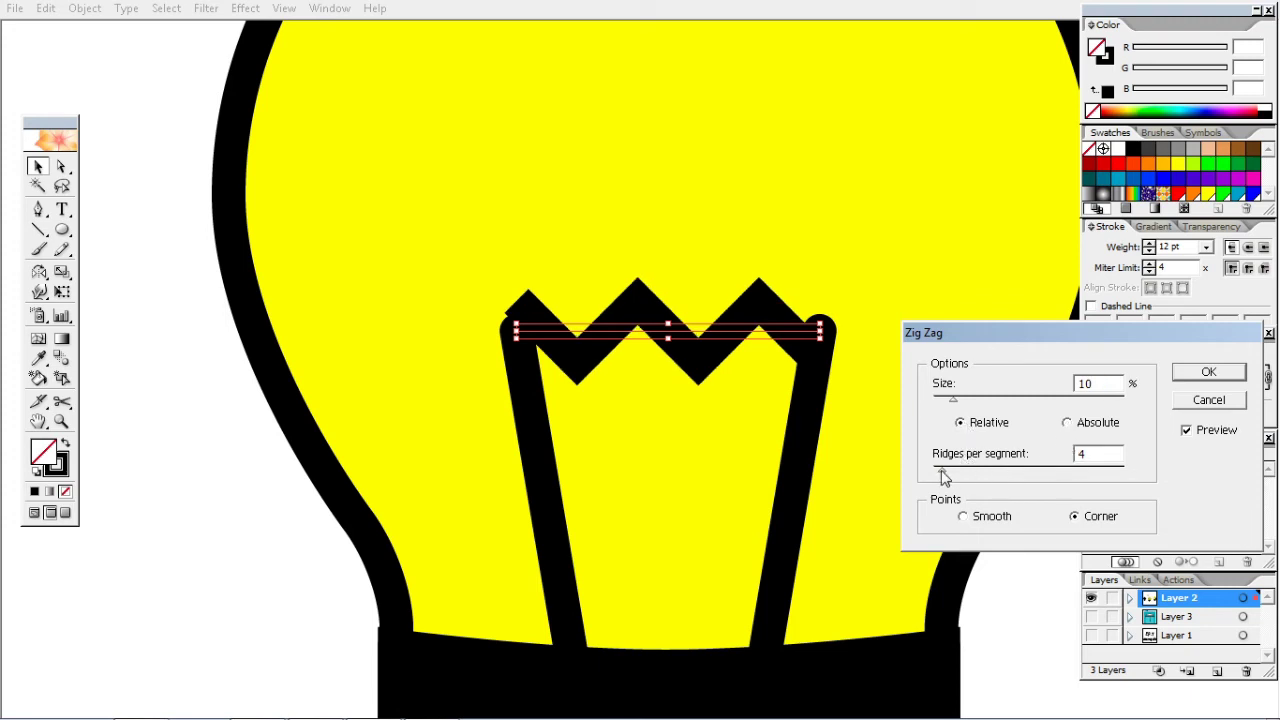
{"action": "left_click_drag", "start_coordinate": [941, 474], "coordinate": [946, 475]}
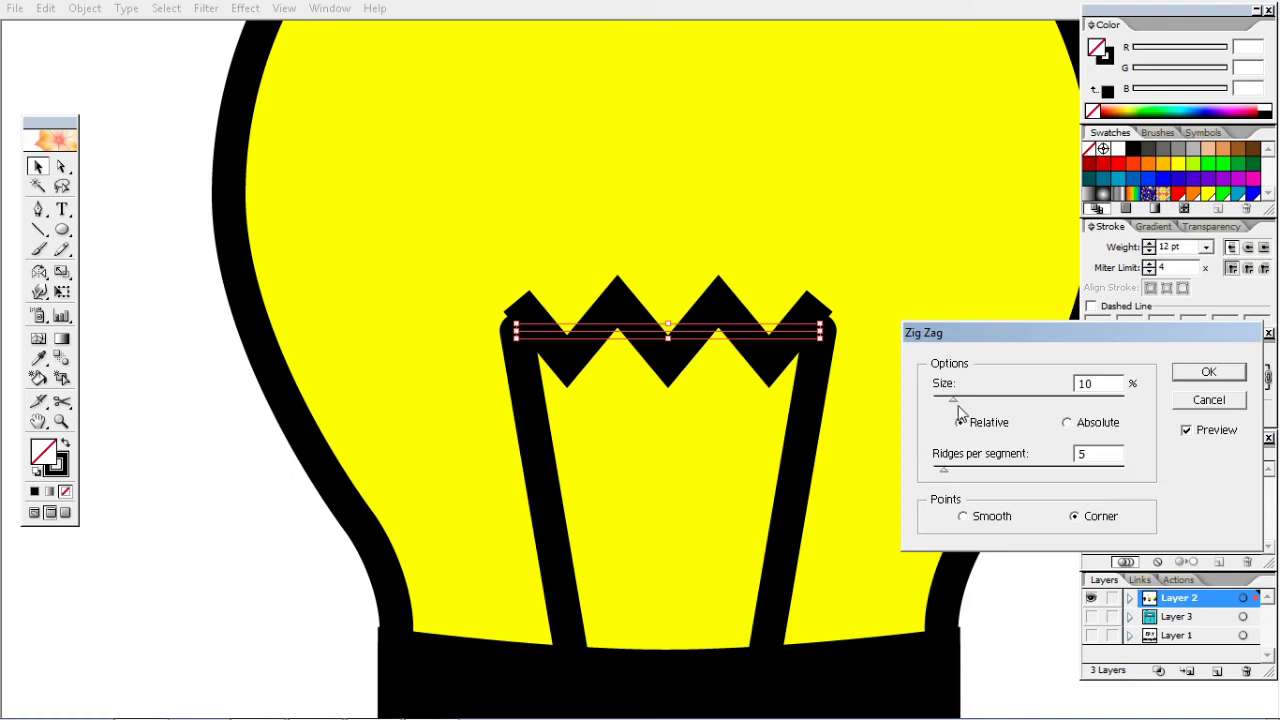
{"action": "left_click", "coordinate": [1209, 372]}
Give the zigzag filament Round Cap and Round Join.
{"action": "left_click", "coordinate": [873, 239]}
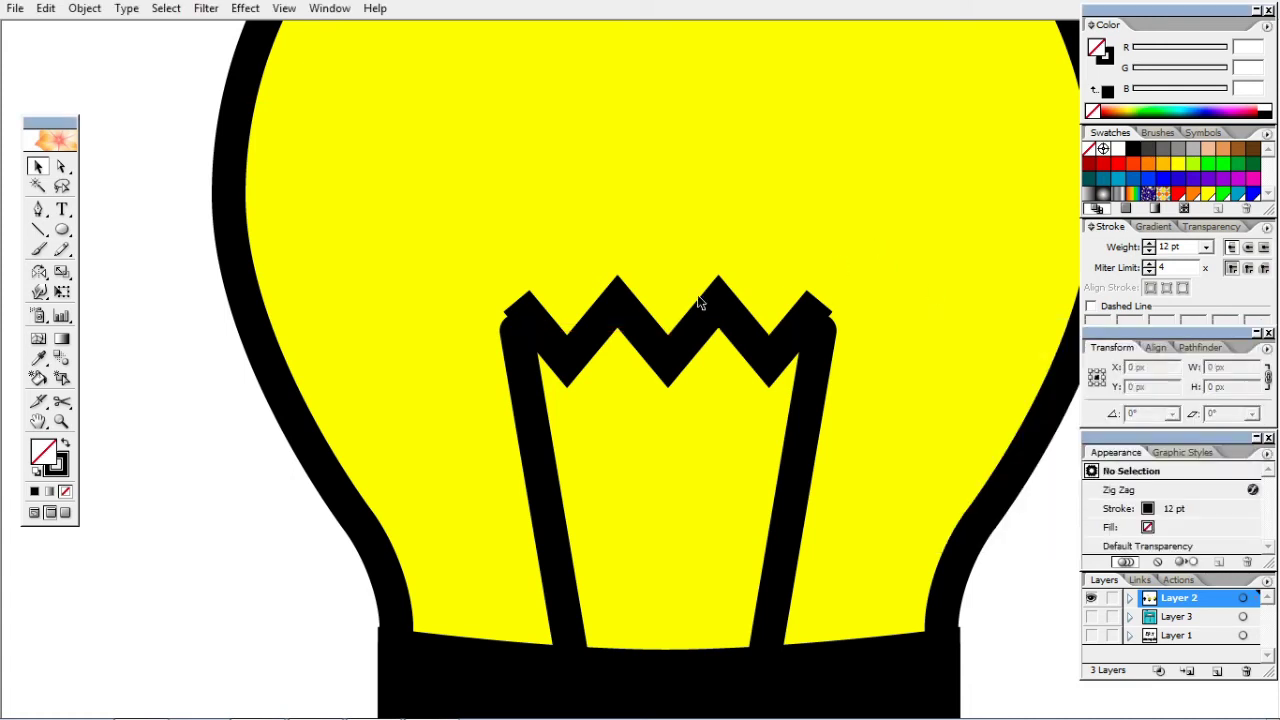
{"action": "left_click", "coordinate": [695, 345]}
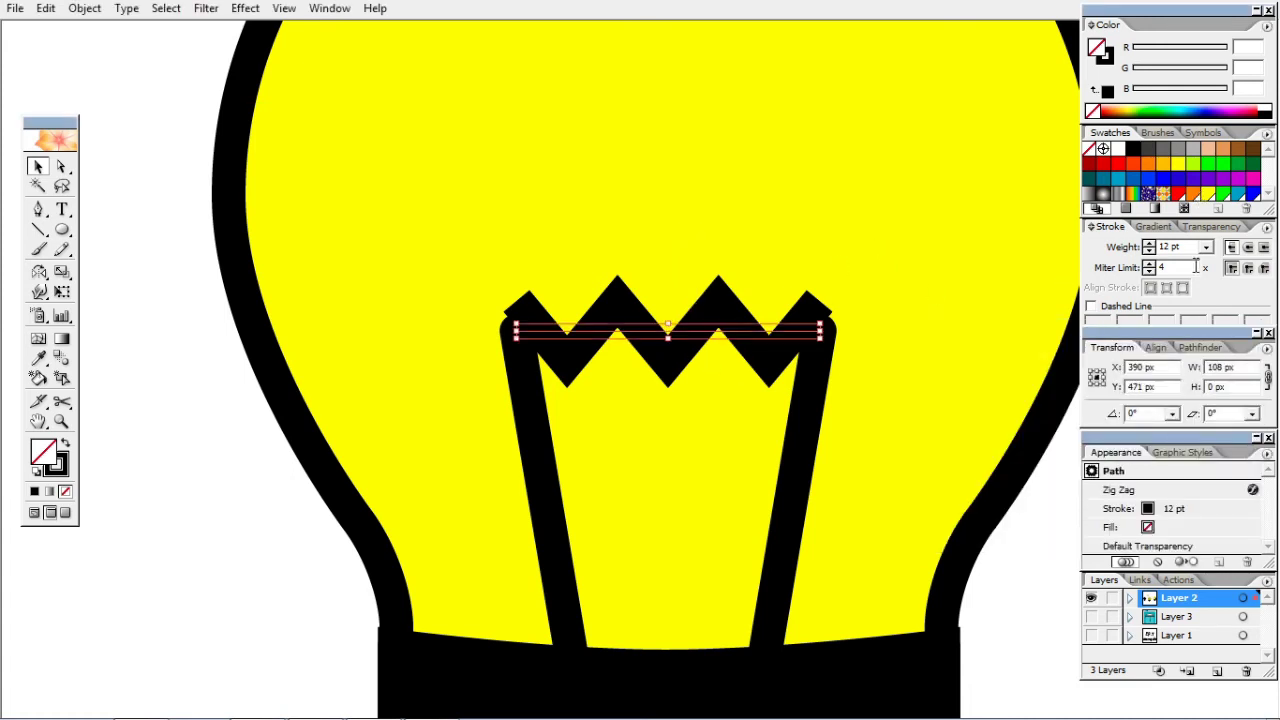
{"action": "left_click", "coordinate": [1248, 247]}
{"action": "left_click", "coordinate": [1248, 268]}
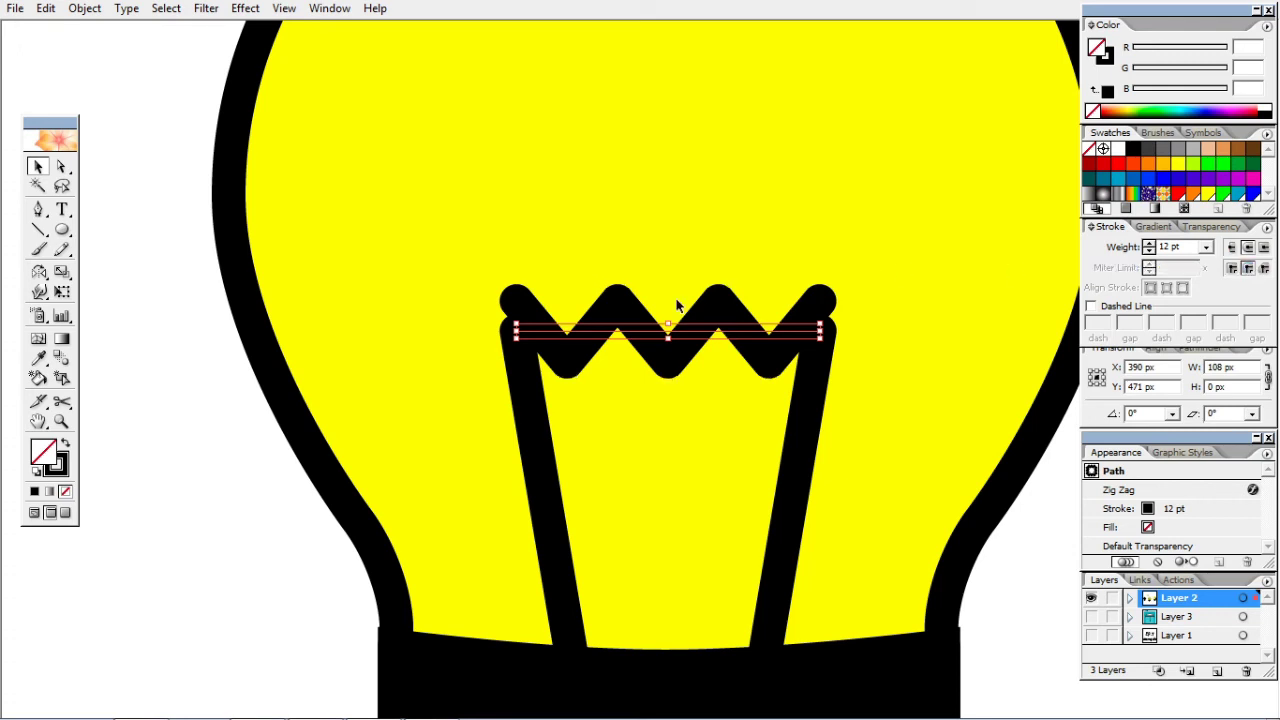
Nudge the filament down to Y 461 px, then deselect and zoom out.
{"action": "key", "text": "Down"}
{"action": "key", "text": "Down"}
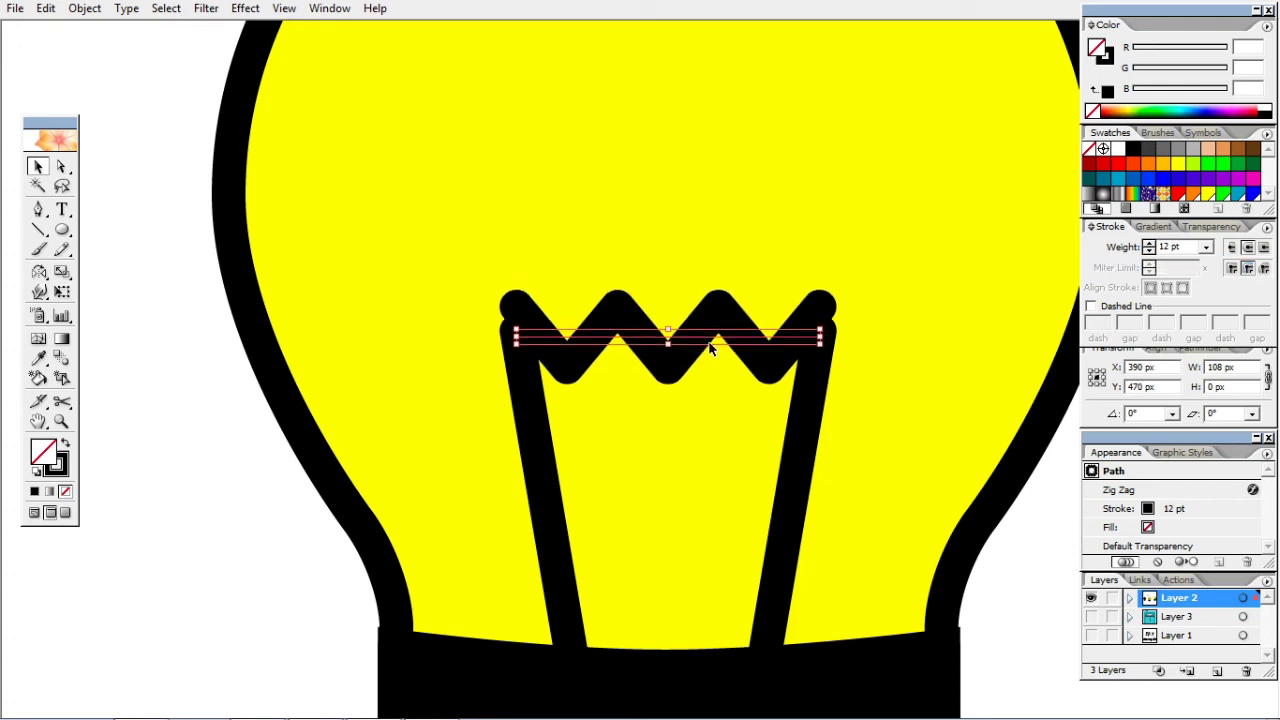
{"action": "key", "text": "Down"}
{"action": "key", "text": "Down"}
{"action": "key", "text": "Down"}
{"action": "key", "text": "Down"}
{"action": "key", "text": "Down"}
{"action": "key", "text": "Down"}
{"action": "key", "text": "Down"}
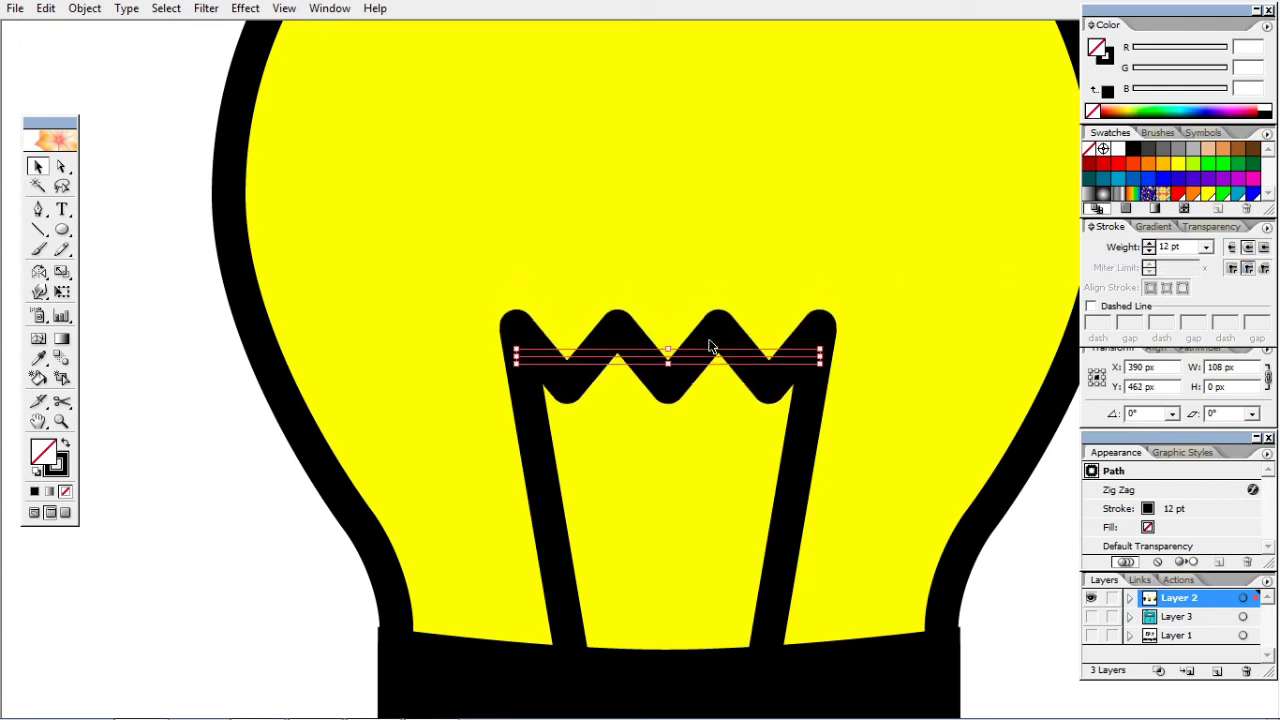
{"action": "key", "text": "Down"}
{"action": "key", "text": "Down"}
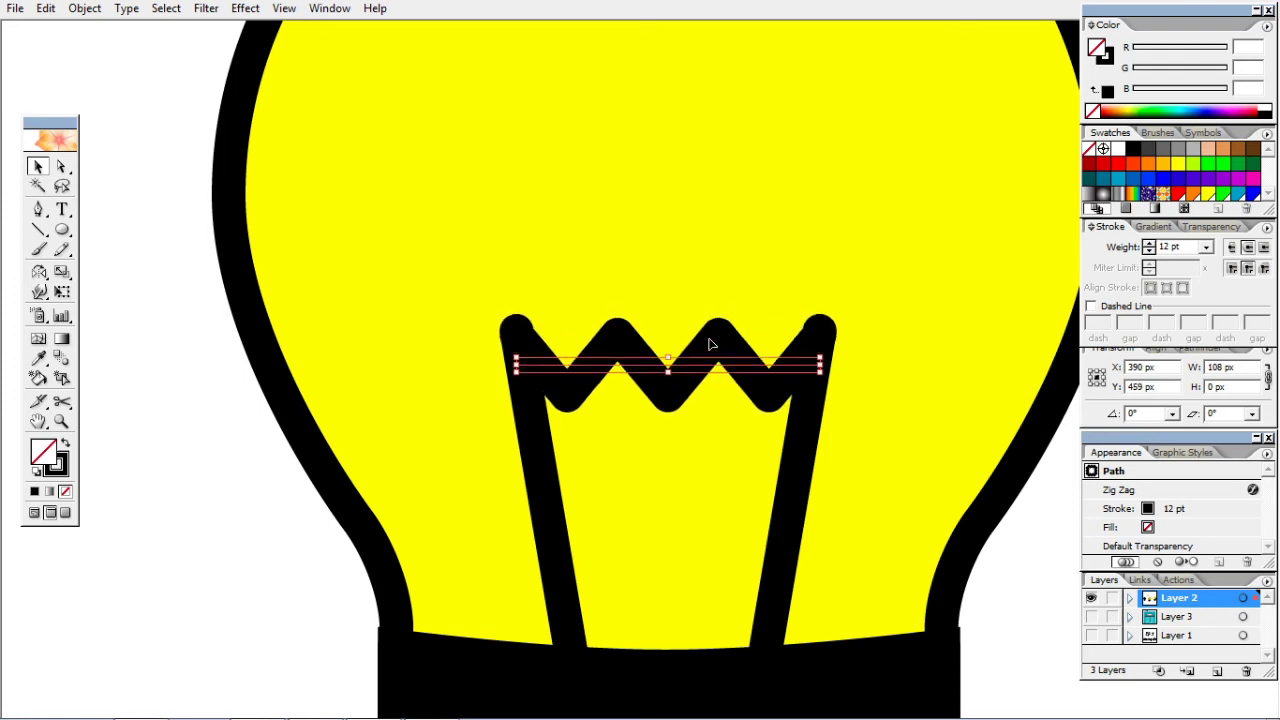
{"action": "key", "text": "Down"}
{"action": "key", "text": "Up"}
{"action": "key", "text": "Up"}
{"action": "left_click", "coordinate": [701, 233]}
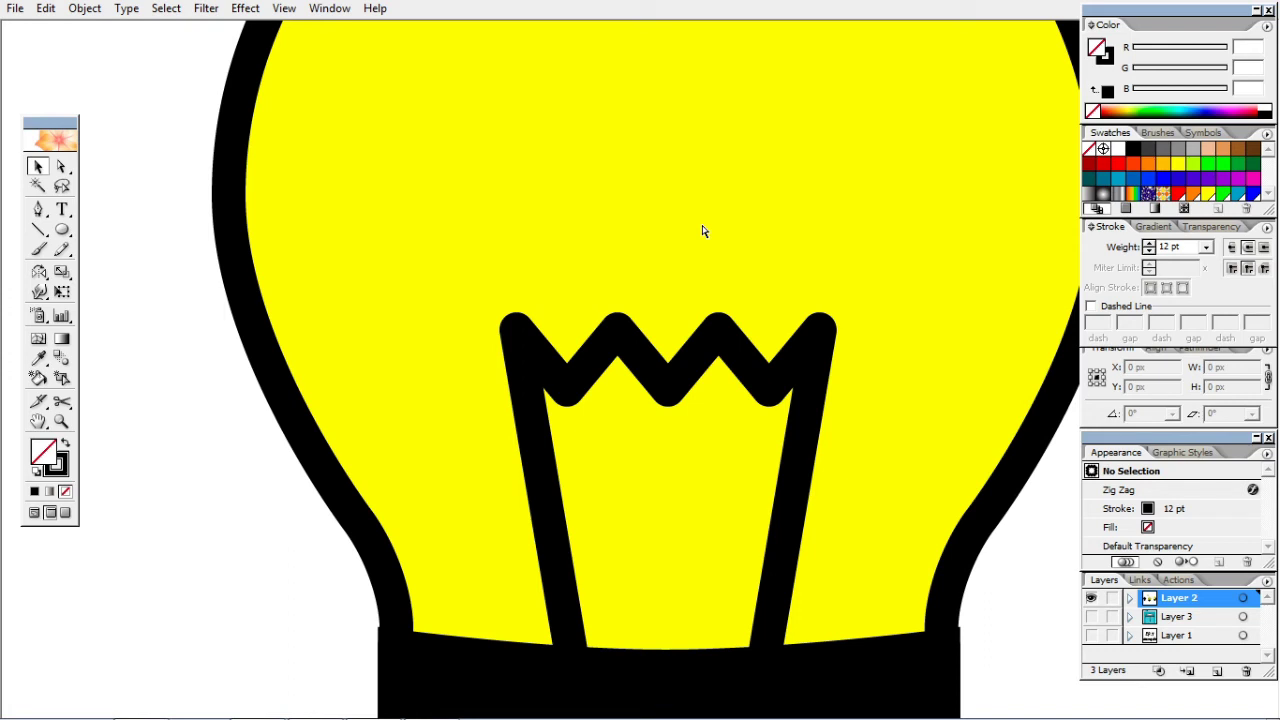
{"action": "key", "text": "ctrl+minus"}
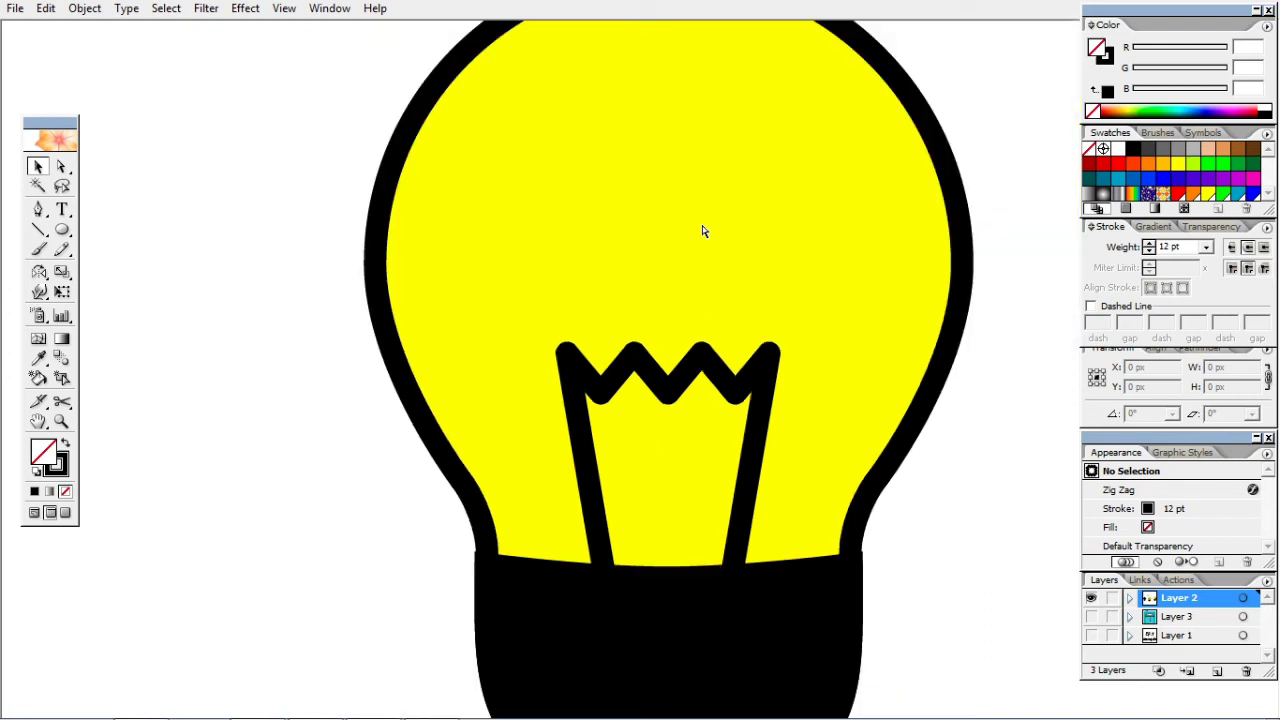
{"action": "key", "text": "ctrl+minus"}
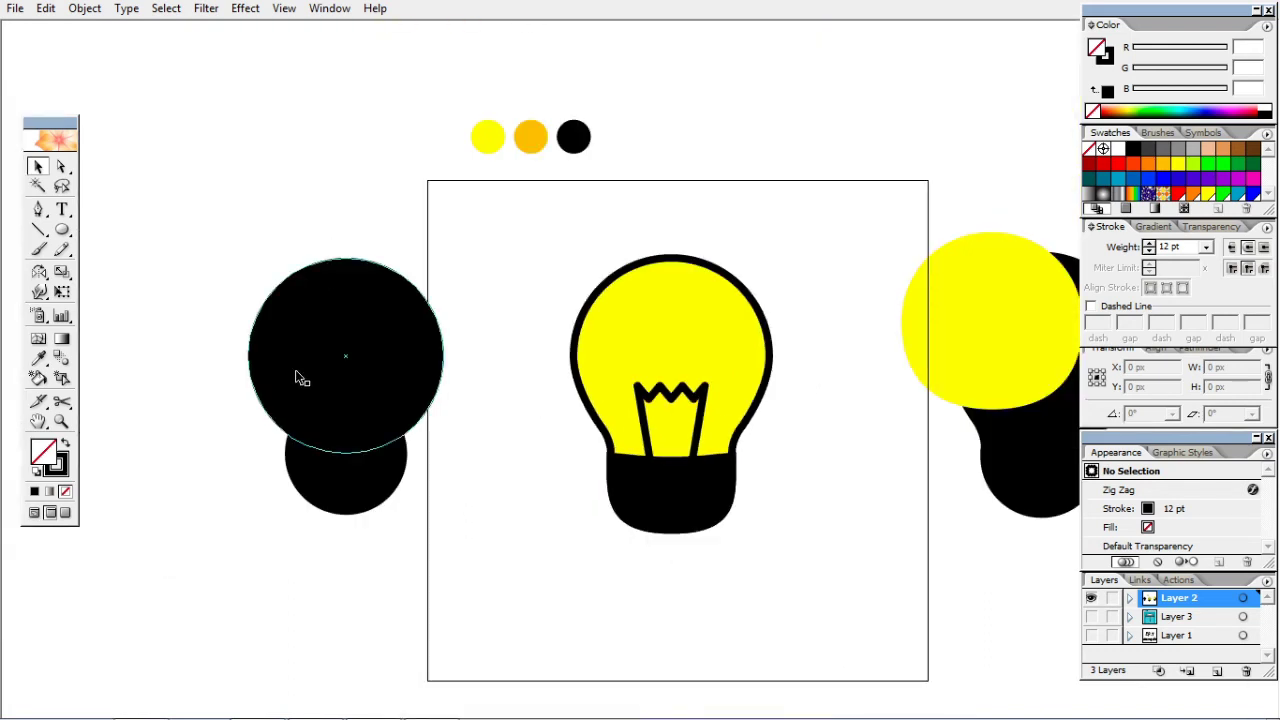
Move the black circles further left and the yellow/black shapes further right.
{"action": "left_click_drag", "start_coordinate": [342, 468], "coordinate": [245, 460]}
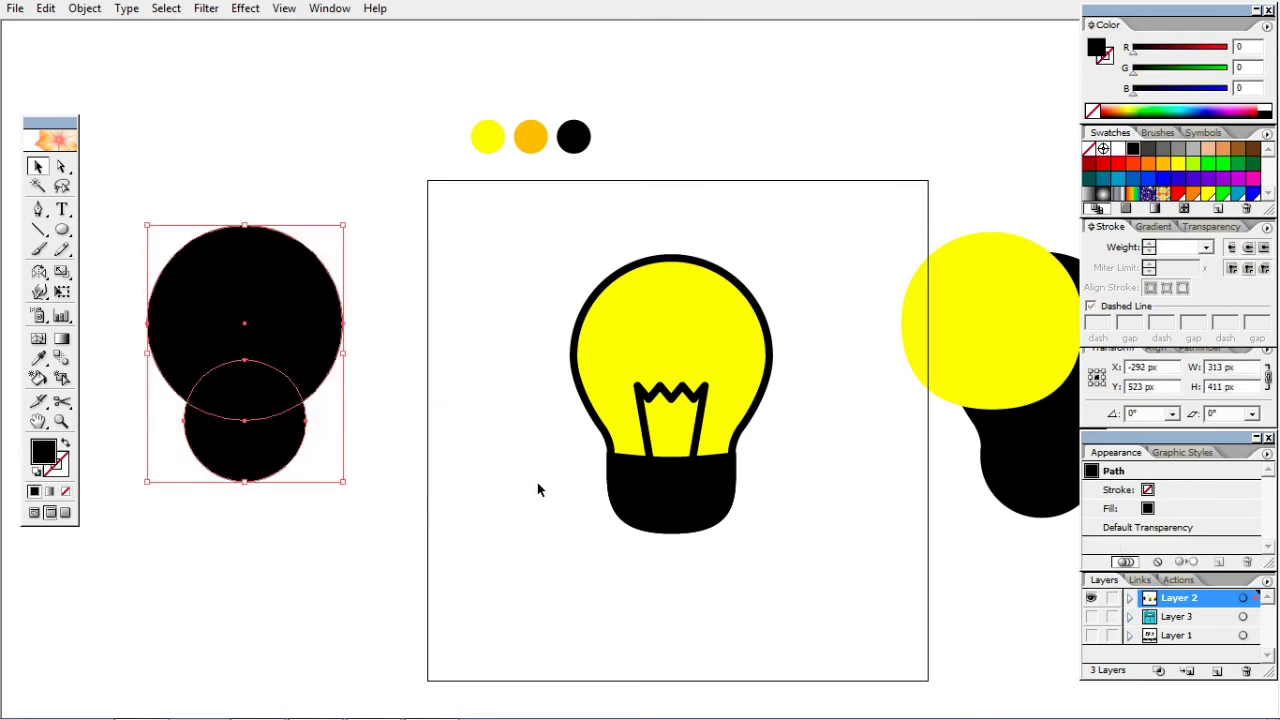
{"action": "left_click", "coordinate": [752, 512]}
{"action": "scroll", "coordinate": [810, 480], "scroll_direction": "right", "scroll_amount": 2}
{"action": "left_click_drag", "start_coordinate": [795, 351], "coordinate": [1000, 451]}
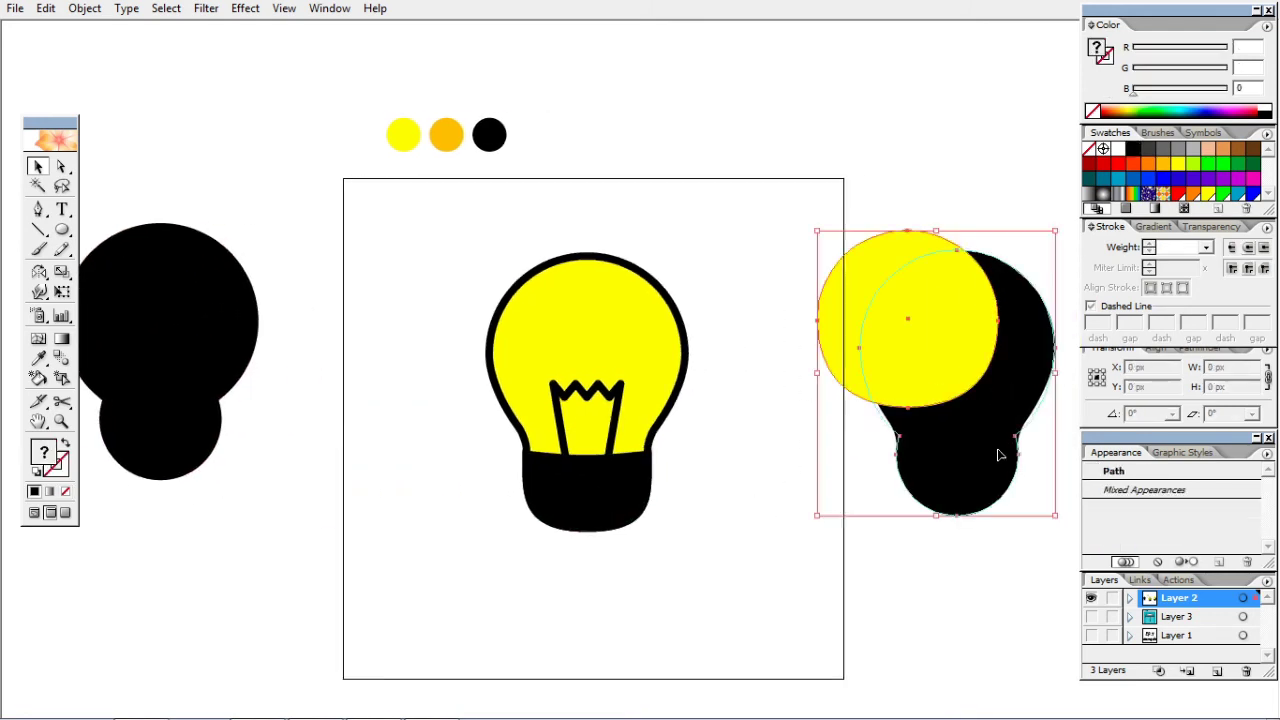
{"action": "scroll", "coordinate": [943, 500], "scroll_direction": "right", "scroll_amount": 2}
{"action": "mouse_move", "coordinate": [829, 491]}
{"action": "left_mouse_down"}
{"action": "mouse_move", "coordinate": [897, 432]}
{"action": "mouse_move", "coordinate": [942, 440]}
{"action": "left_mouse_up"}
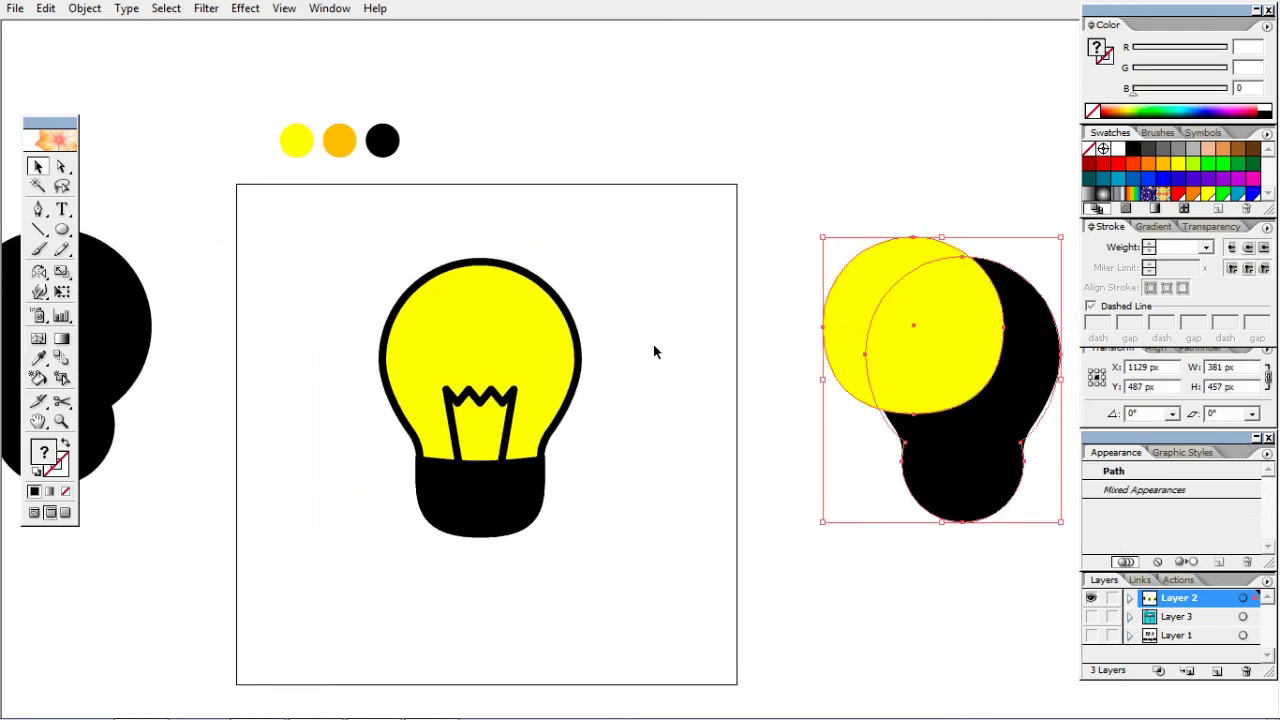
{"action": "left_click", "coordinate": [646, 366]}
{"action": "scroll", "coordinate": [400, 368], "scroll_direction": "up", "scroll_amount": 1}
{"action": "scroll", "coordinate": [300, 370], "scroll_direction": "left", "scroll_amount": 2}
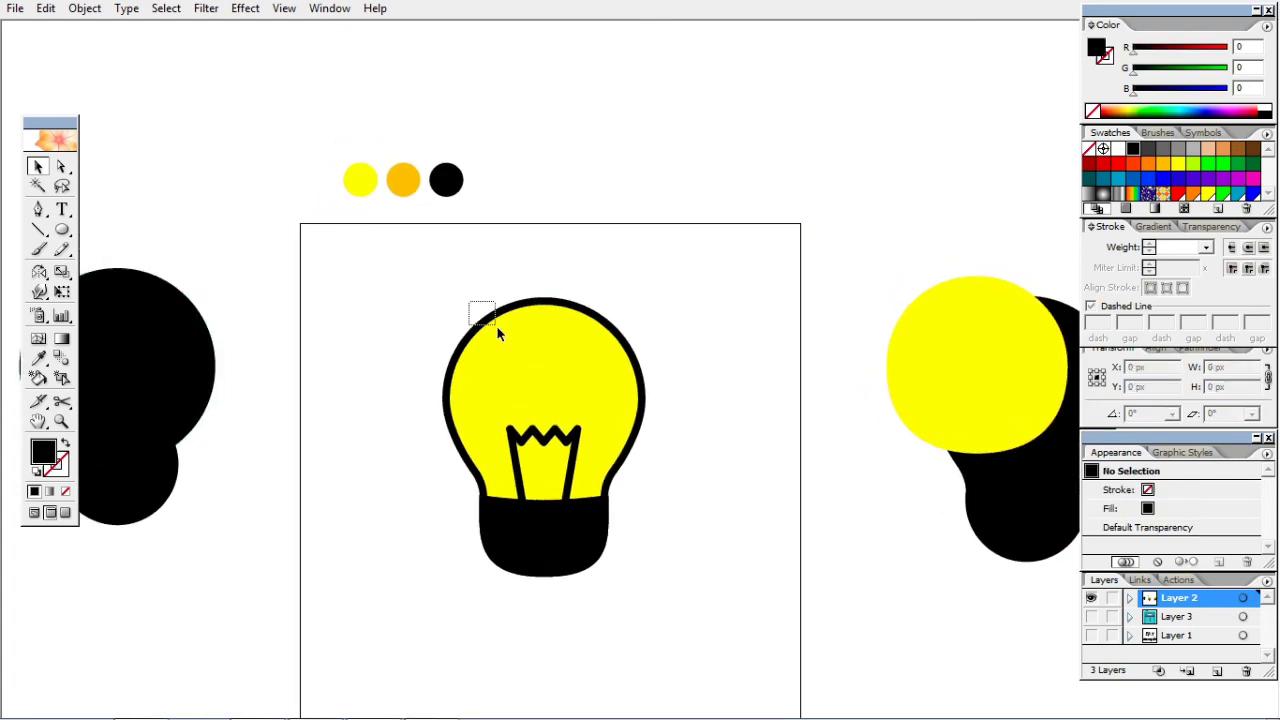
Select the finished 313 × 435 px bulb group.
{"action": "left_click", "coordinate": [980, 371]}
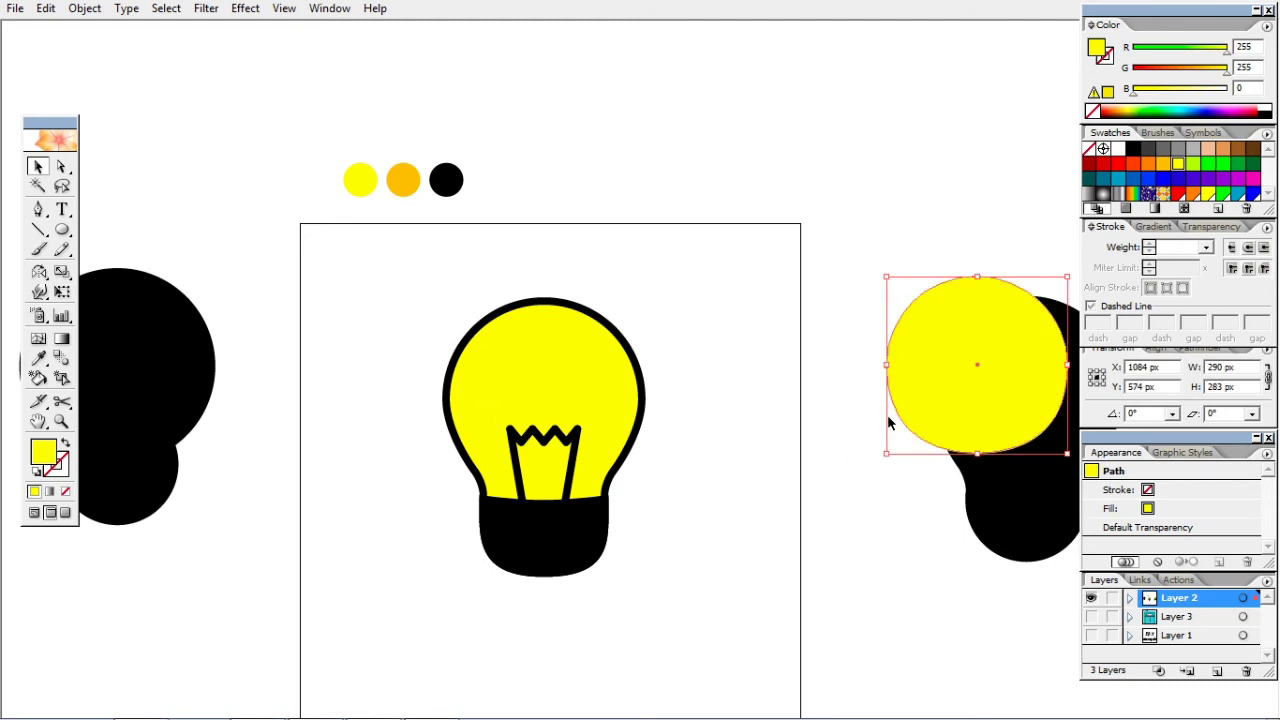
{"action": "left_click", "coordinate": [62, 229]}
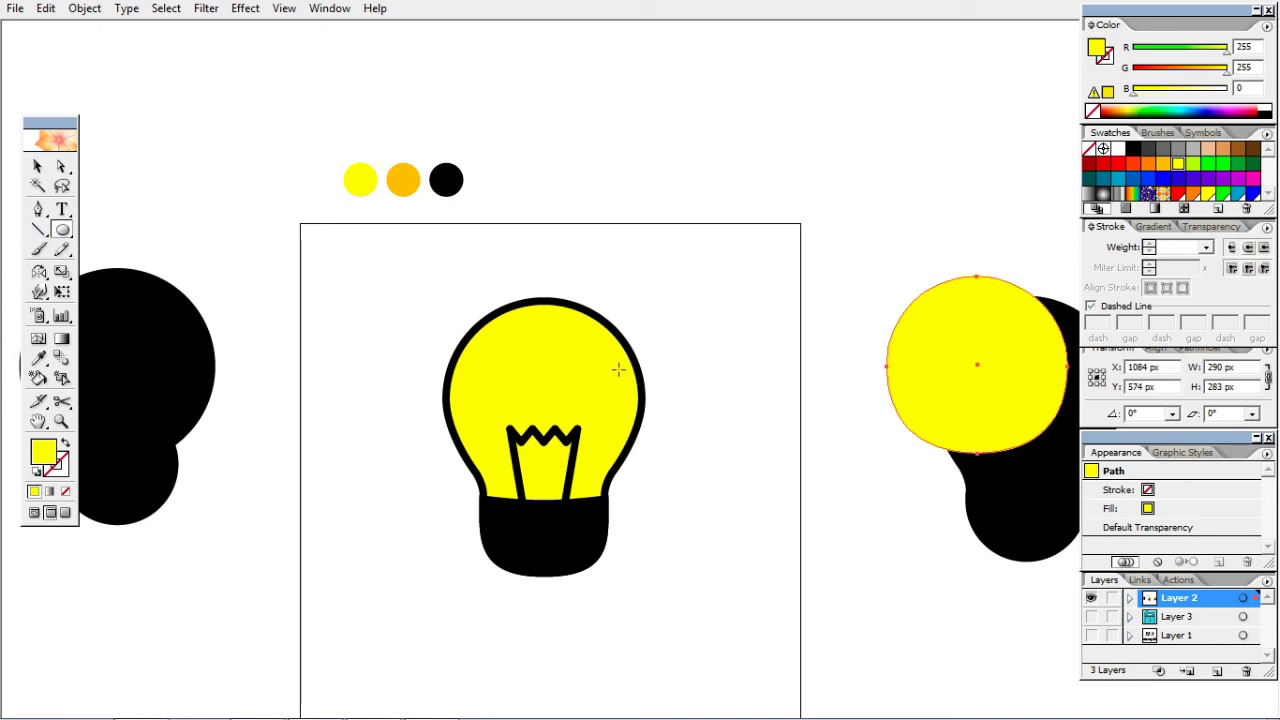
{"action": "left_click", "coordinate": [37, 166]}
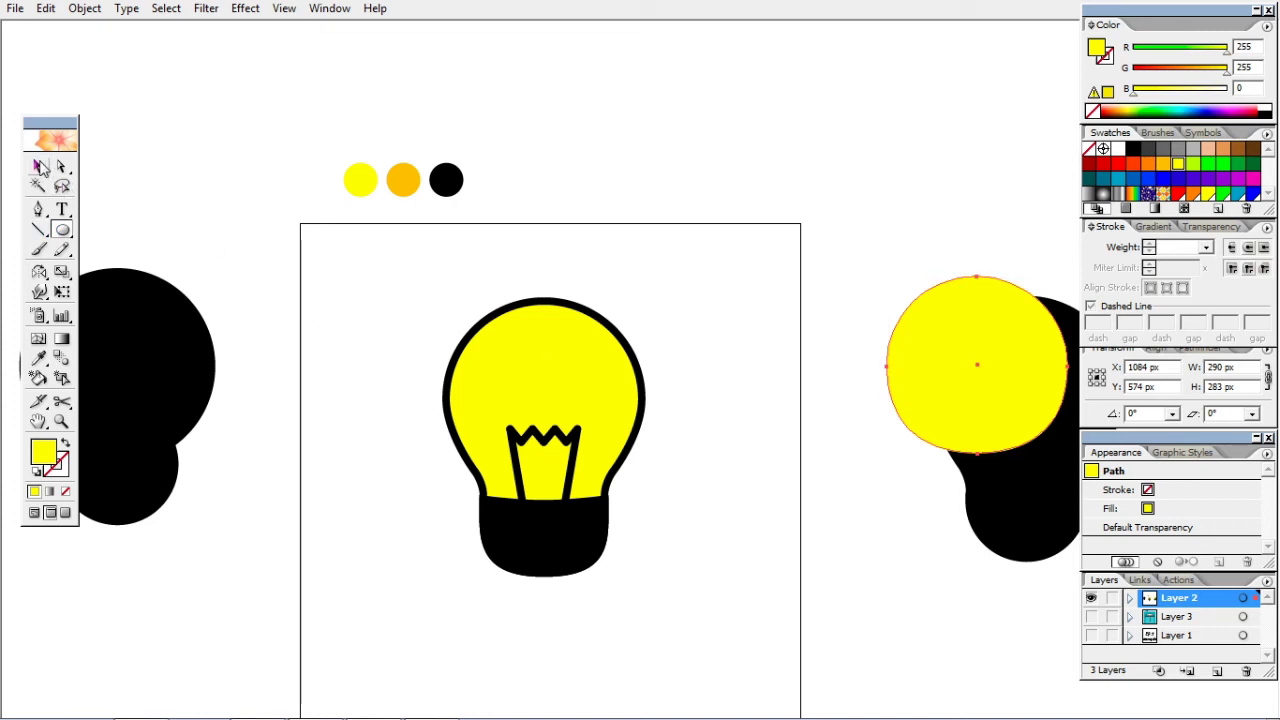
{"action": "left_click", "coordinate": [326, 237]}
{"action": "left_click", "coordinate": [328, 245]}
{"action": "left_click", "coordinate": [646, 366]}
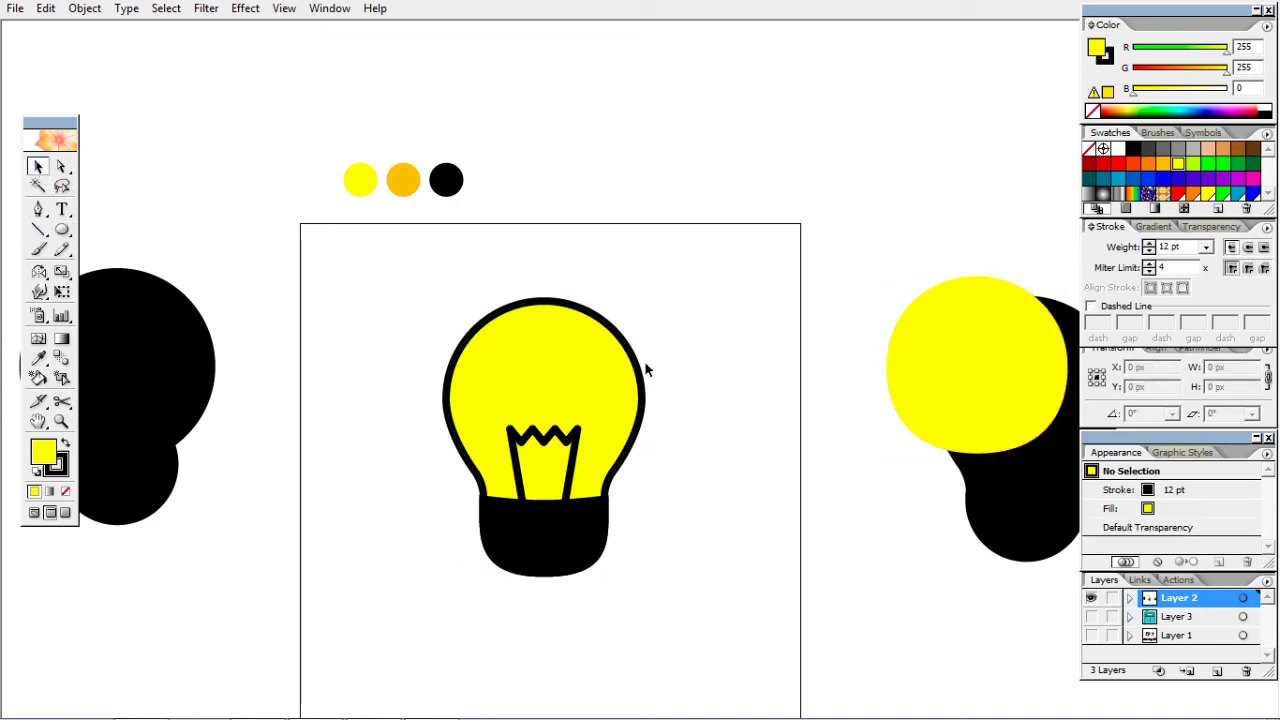
{"action": "left_click", "coordinate": [583, 361]}
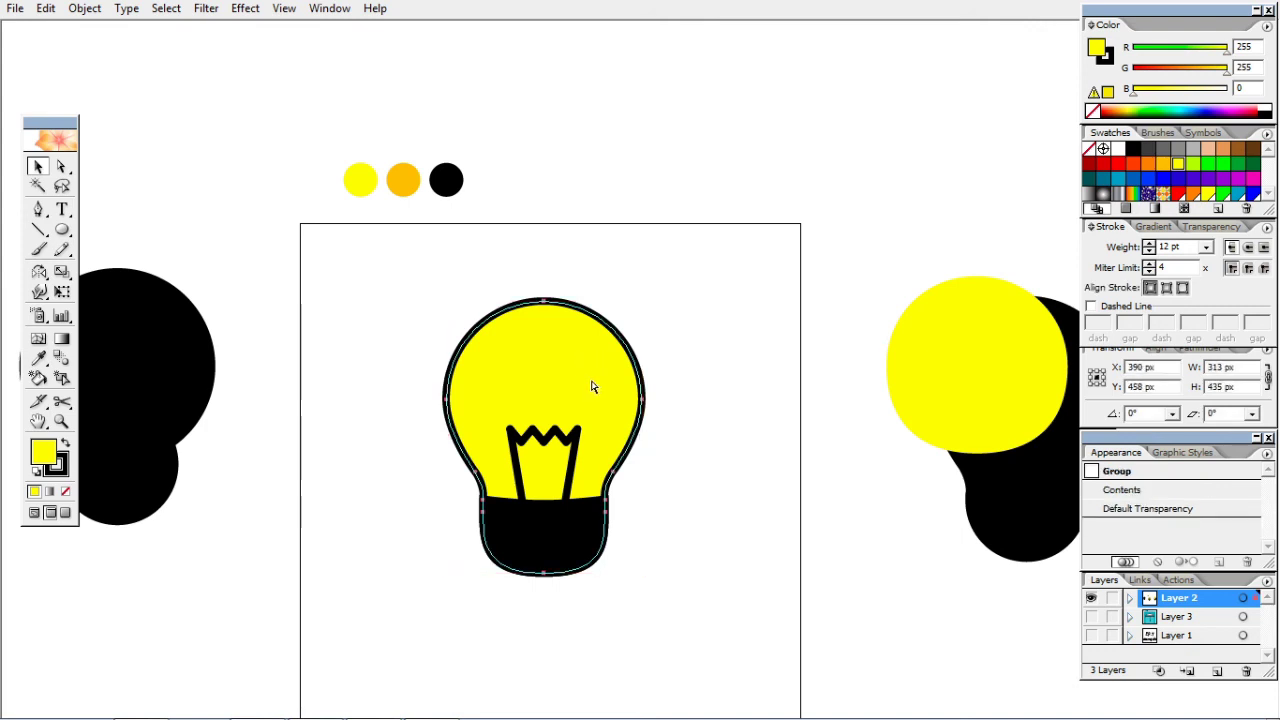
{"action": "scroll", "coordinate": [591, 387], "scroll_direction": "down", "scroll_amount": 4}
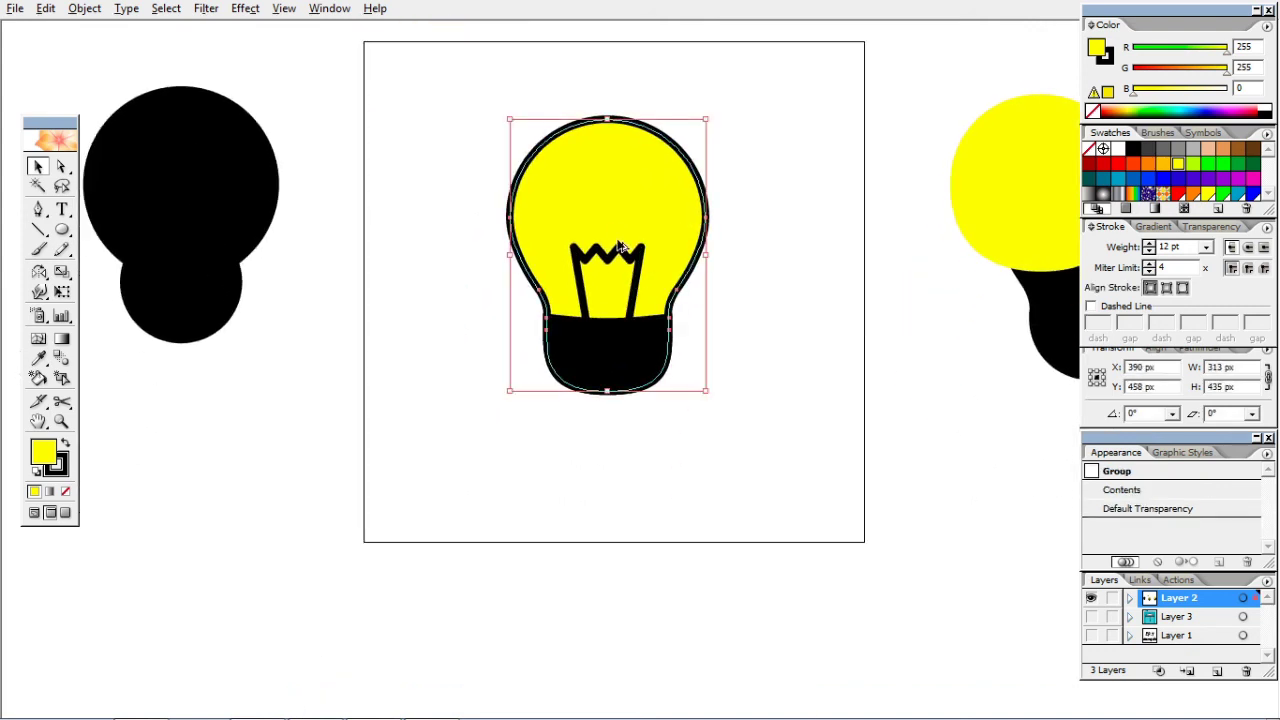
Alt-drag a bulb copy and delete its lower and right anchors, leaving a quarter arc.
{"action": "left_click_drag", "start_coordinate": [620, 248], "coordinate": [785, 465]}
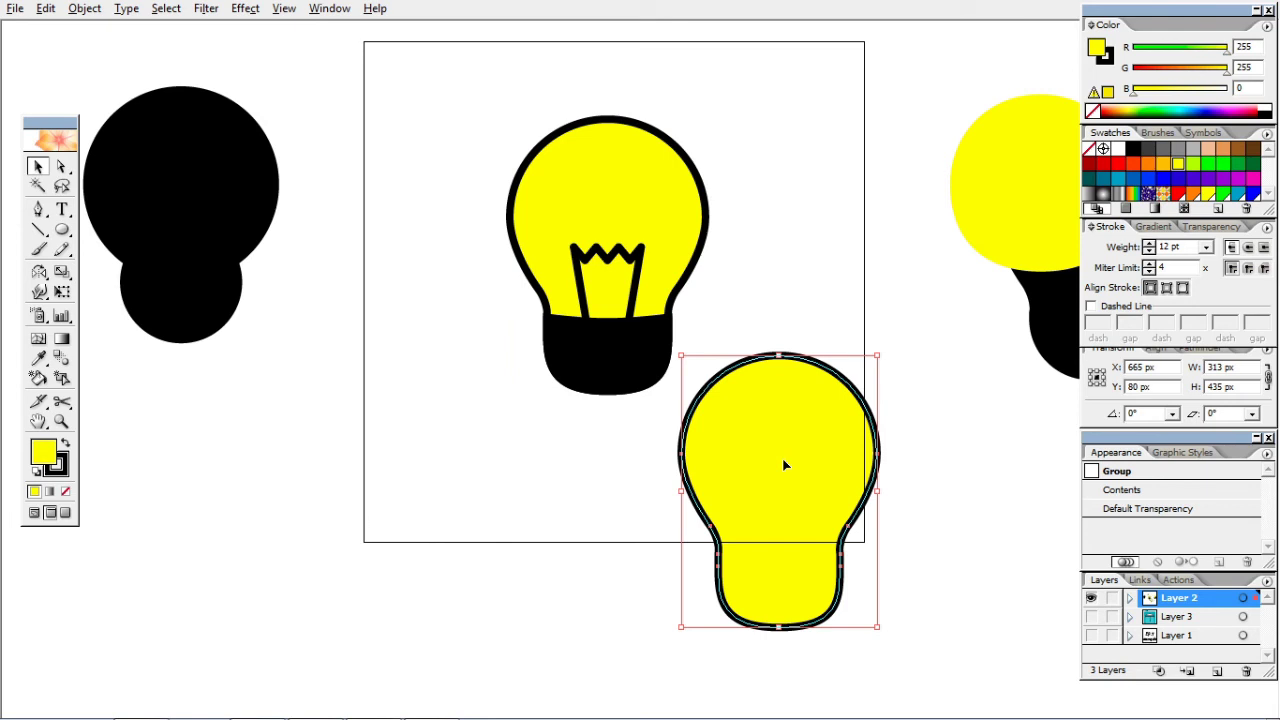
{"action": "key", "text": "a"}
{"action": "left_click_drag", "start_coordinate": [680, 678], "coordinate": [909, 512]}
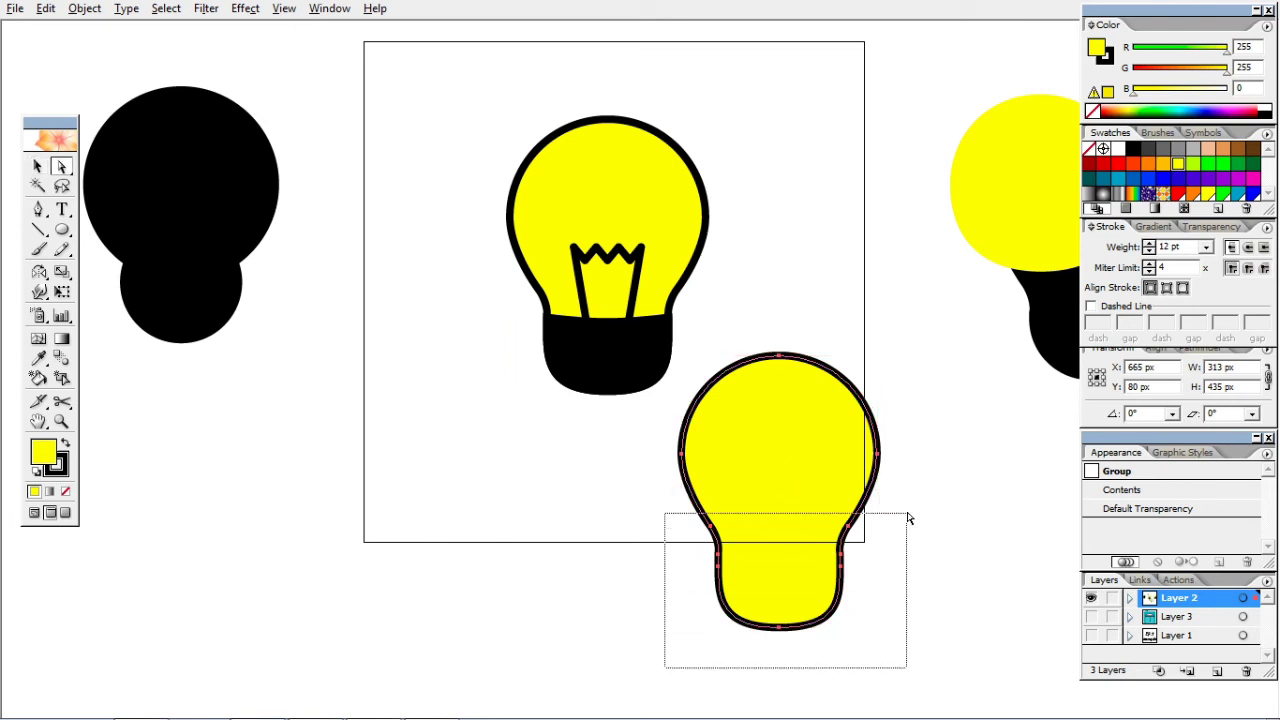
{"action": "key", "text": "Delete"}
{"action": "left_click_drag", "start_coordinate": [910, 434], "coordinate": [857, 491]}
{"action": "key", "text": "Delete"}
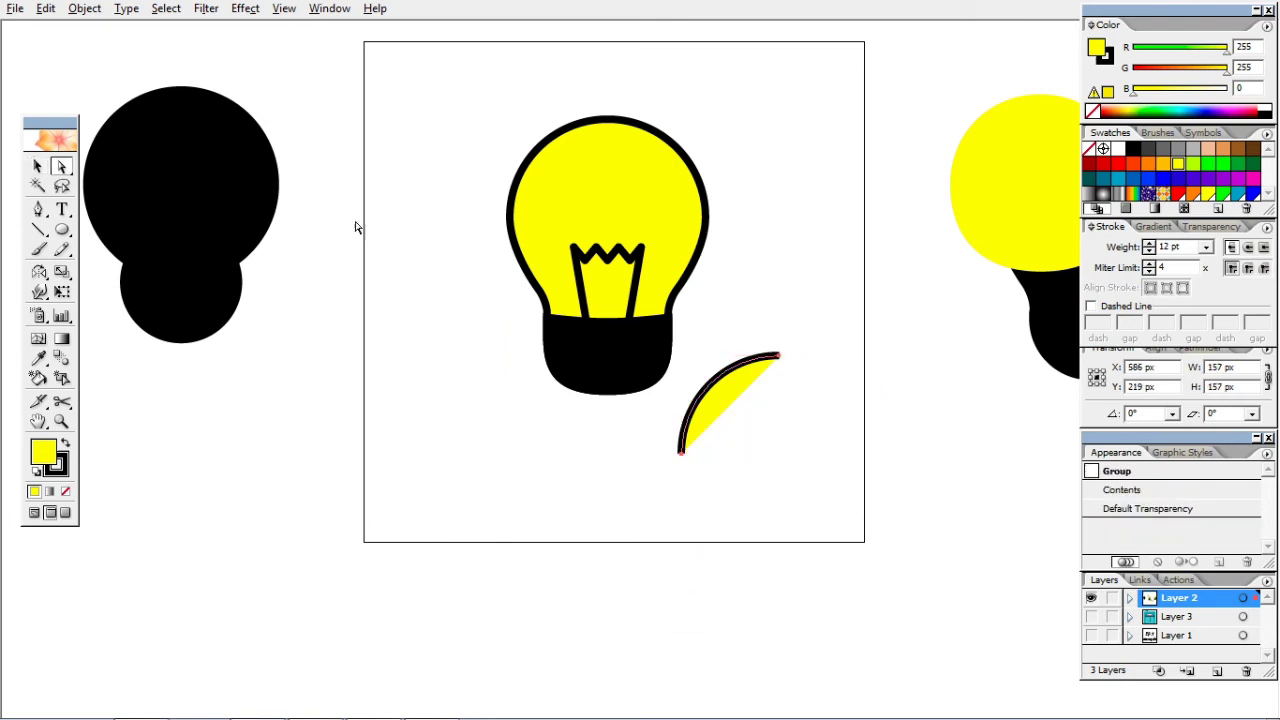
Give the arc no fill, a 28 pt round-capped stroke, and scale it to 95 px.
{"action": "left_click", "coordinate": [38, 167]}
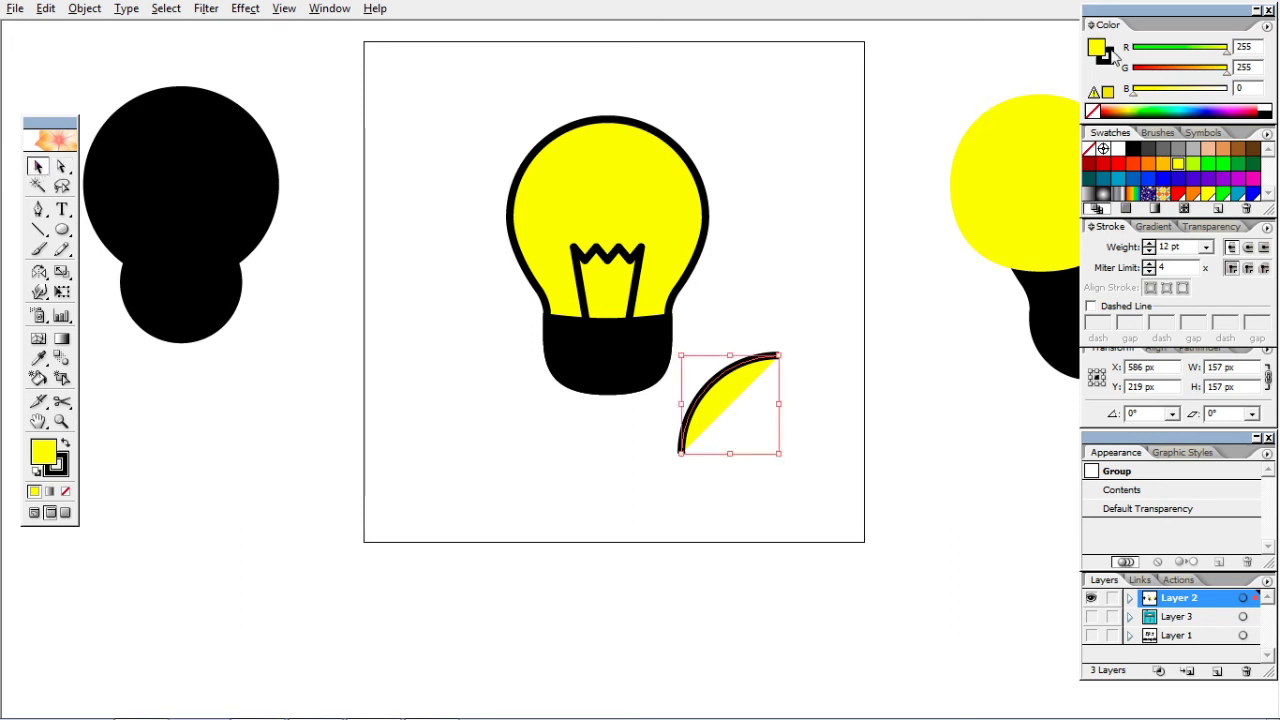
{"action": "left_click", "coordinate": [1093, 111]}
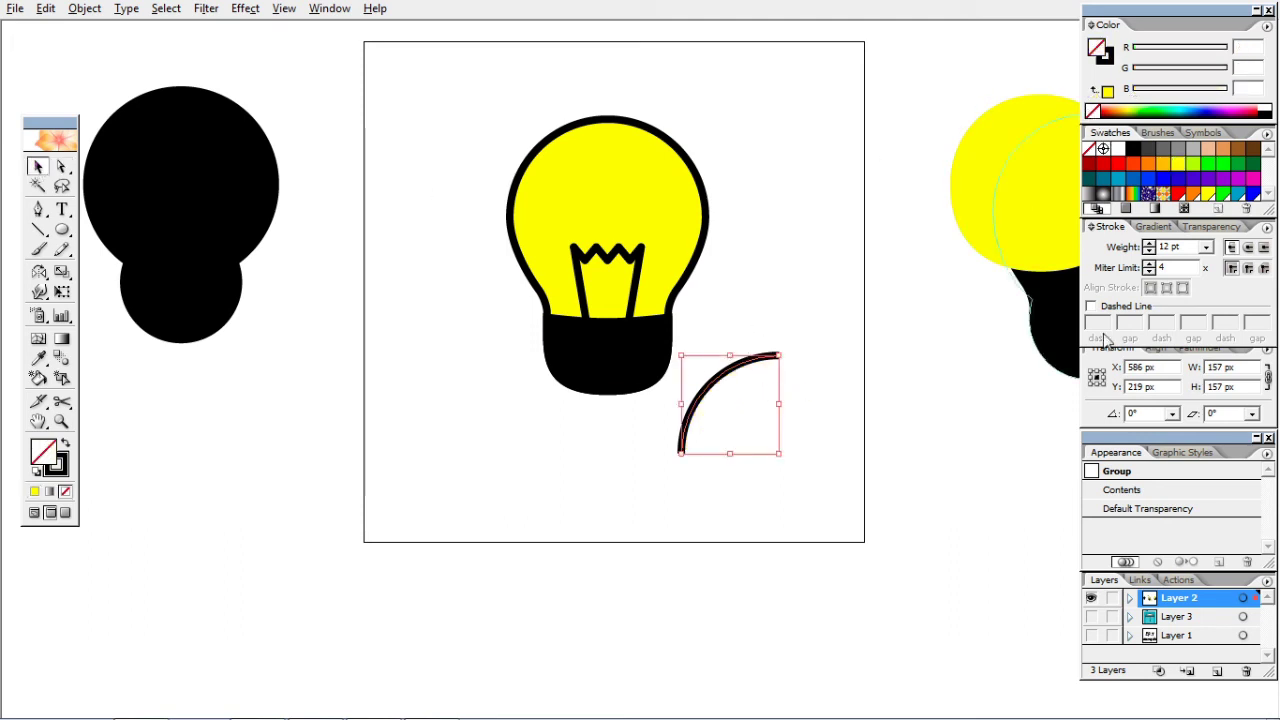
{"action": "left_click", "coordinate": [1149, 244]}
{"action": "left_click", "coordinate": [1149, 244]}
{"action": "left_click", "coordinate": [1149, 244]}
{"action": "left_click", "coordinate": [1149, 244]}
{"action": "left_click", "coordinate": [1149, 244]}
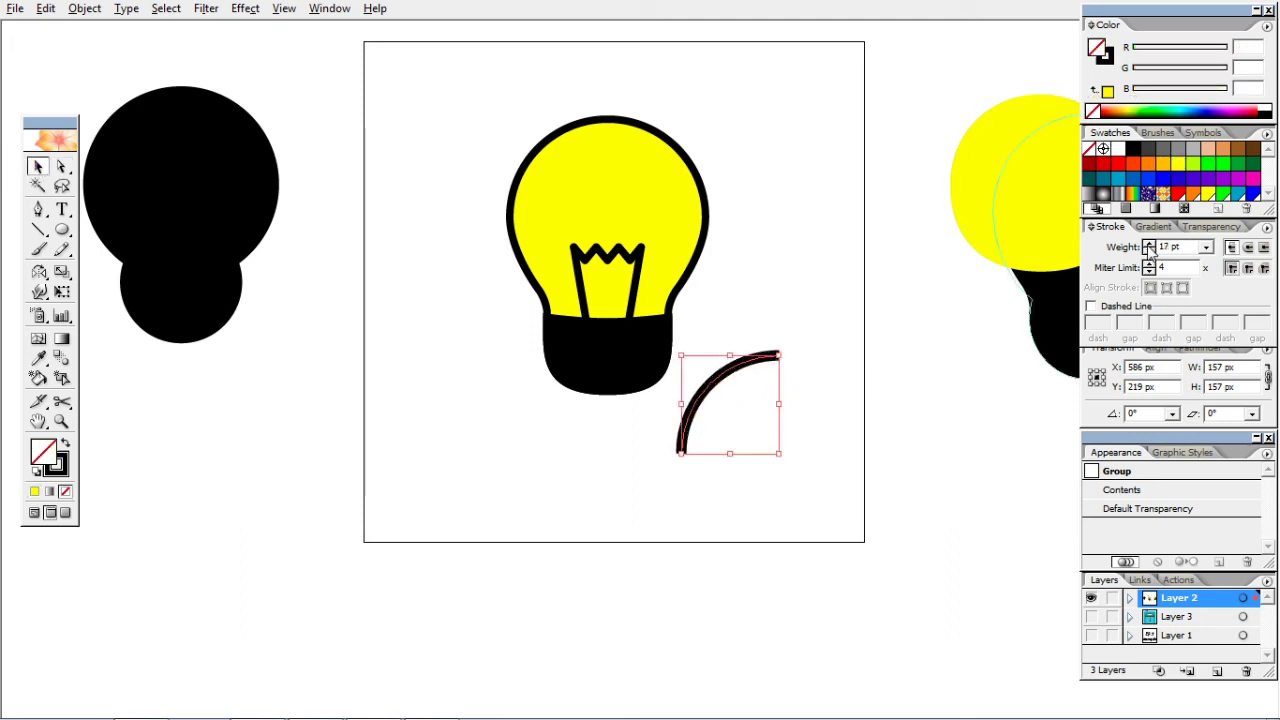
{"action": "left_click", "coordinate": [1149, 244]}
{"action": "left_click", "coordinate": [1149, 244]}
{"action": "left_click", "coordinate": [1248, 247]}
{"action": "left_click", "coordinate": [1248, 268]}
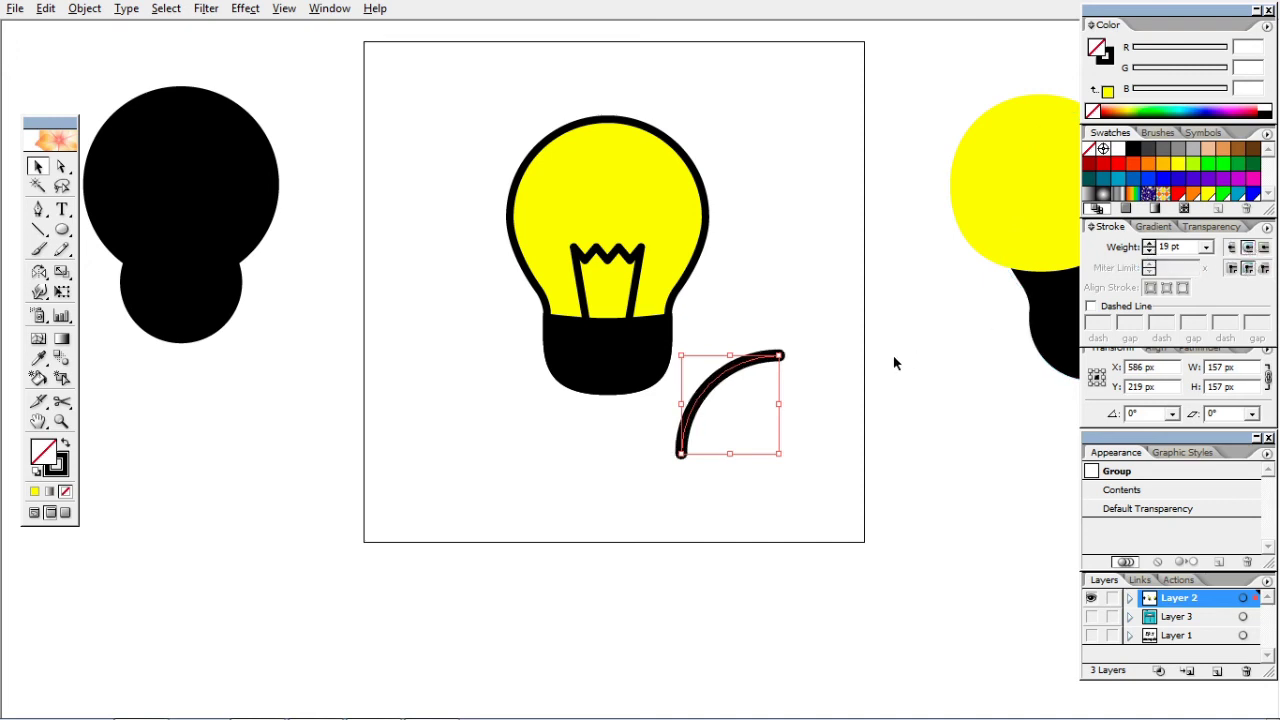
{"action": "left_click", "coordinate": [1149, 244]}
{"action": "left_click", "coordinate": [1149, 244]}
{"action": "left_click", "coordinate": [1149, 244]}
{"action": "left_click", "coordinate": [1149, 244]}
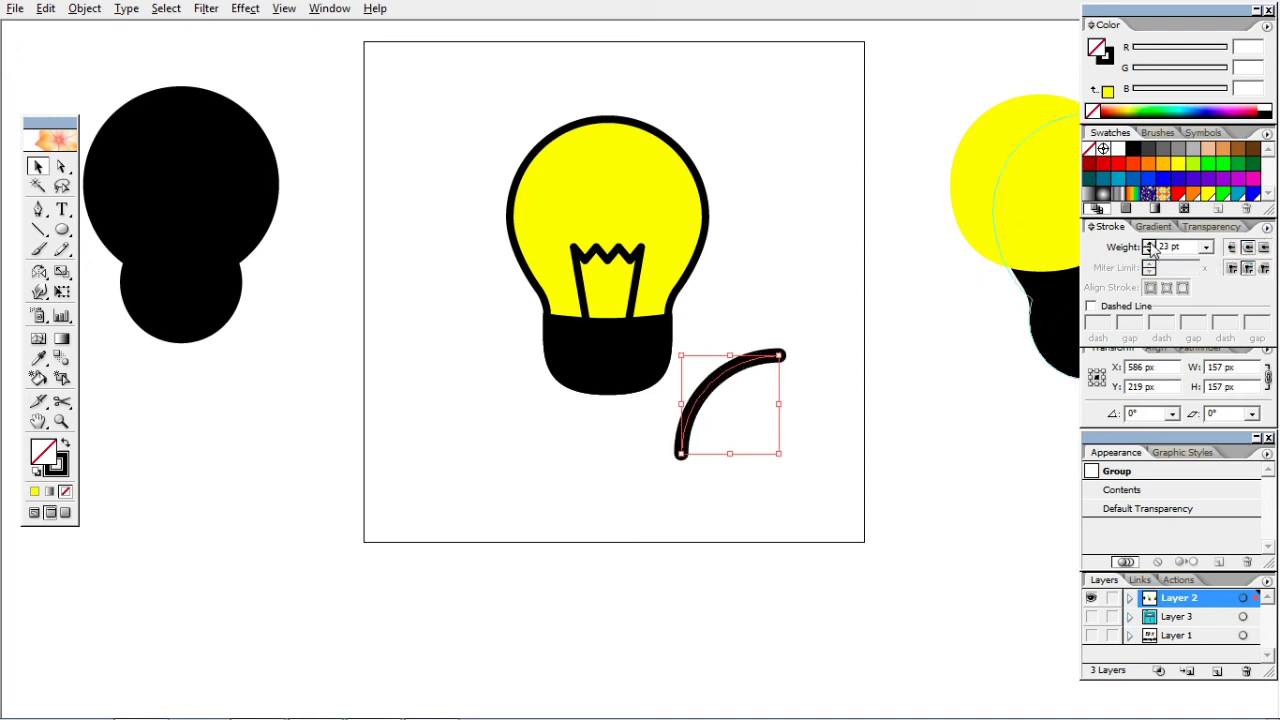
{"action": "left_click", "coordinate": [1149, 244]}
{"action": "left_click", "coordinate": [1149, 244]}
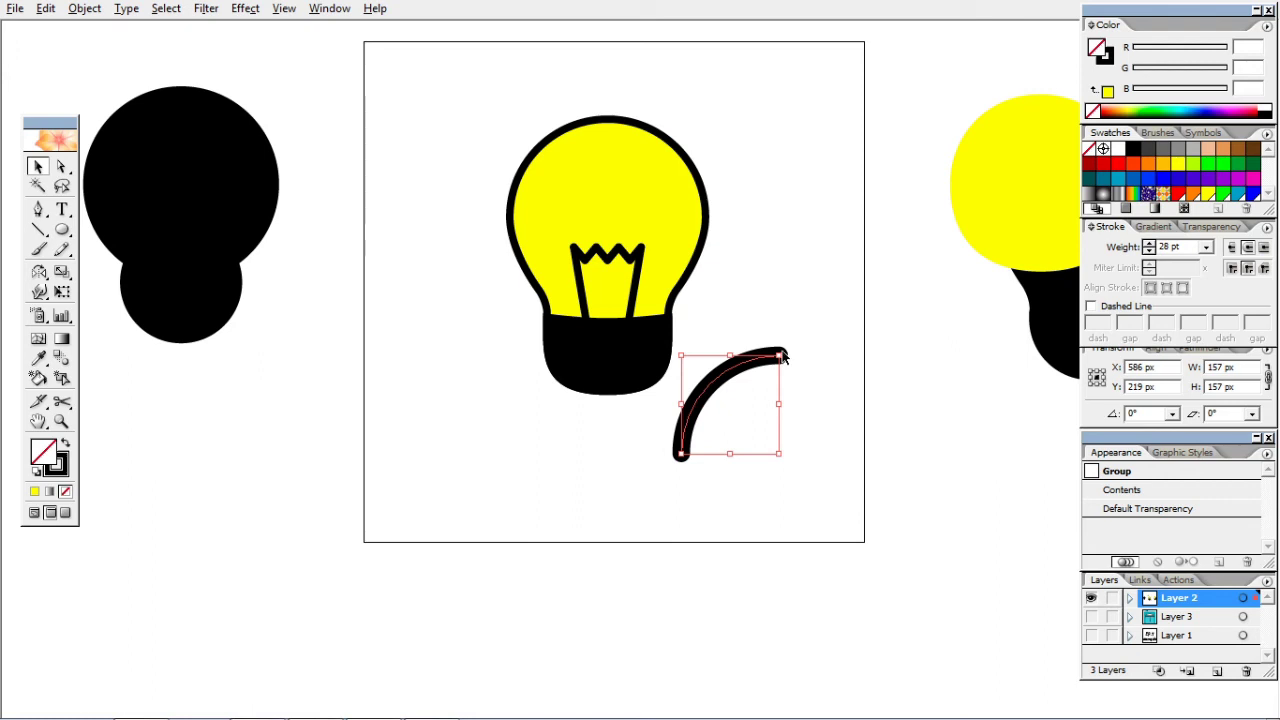
{"action": "mouse_move", "coordinate": [783, 355]}
{"action": "left_mouse_down"}
{"action": "mouse_move", "coordinate": [765, 375]}
{"action": "mouse_move", "coordinate": [574, 154]}
{"action": "left_mouse_up"}
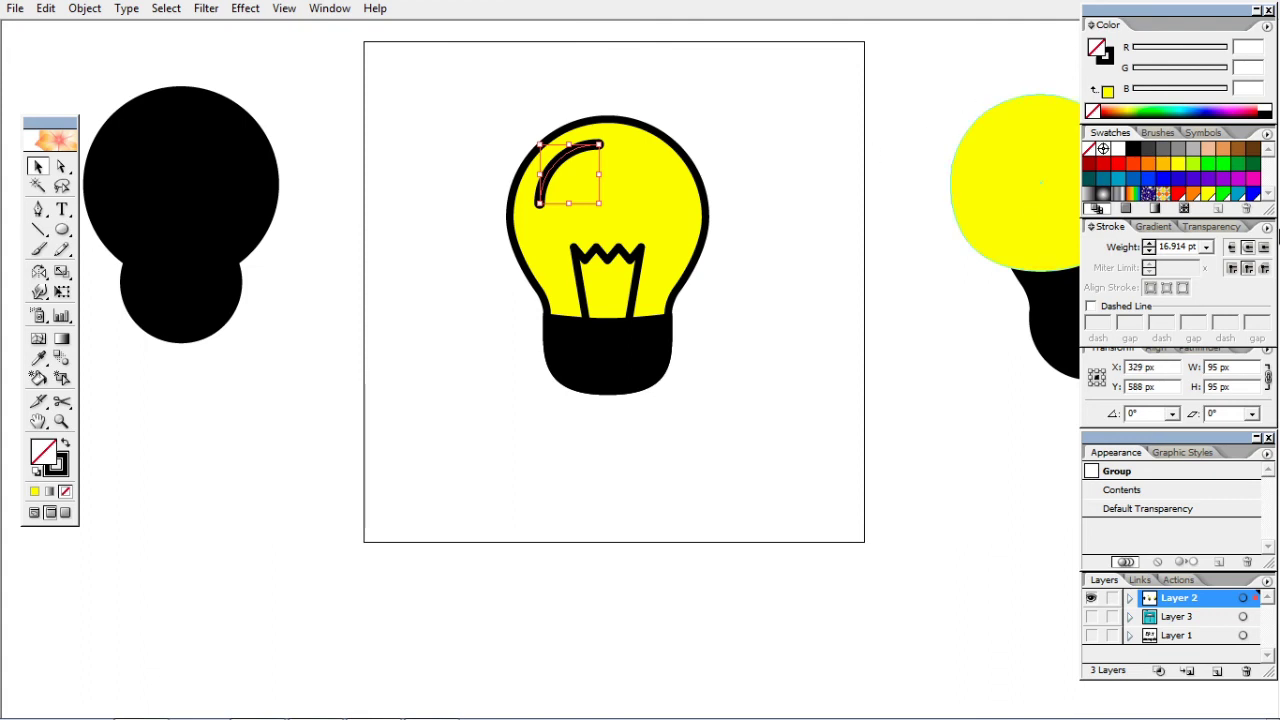
Thicken the highlight arc's stroke to 30 pt.
{"action": "left_click", "coordinate": [1206, 247]}
{"action": "left_click", "coordinate": [1170, 438]}
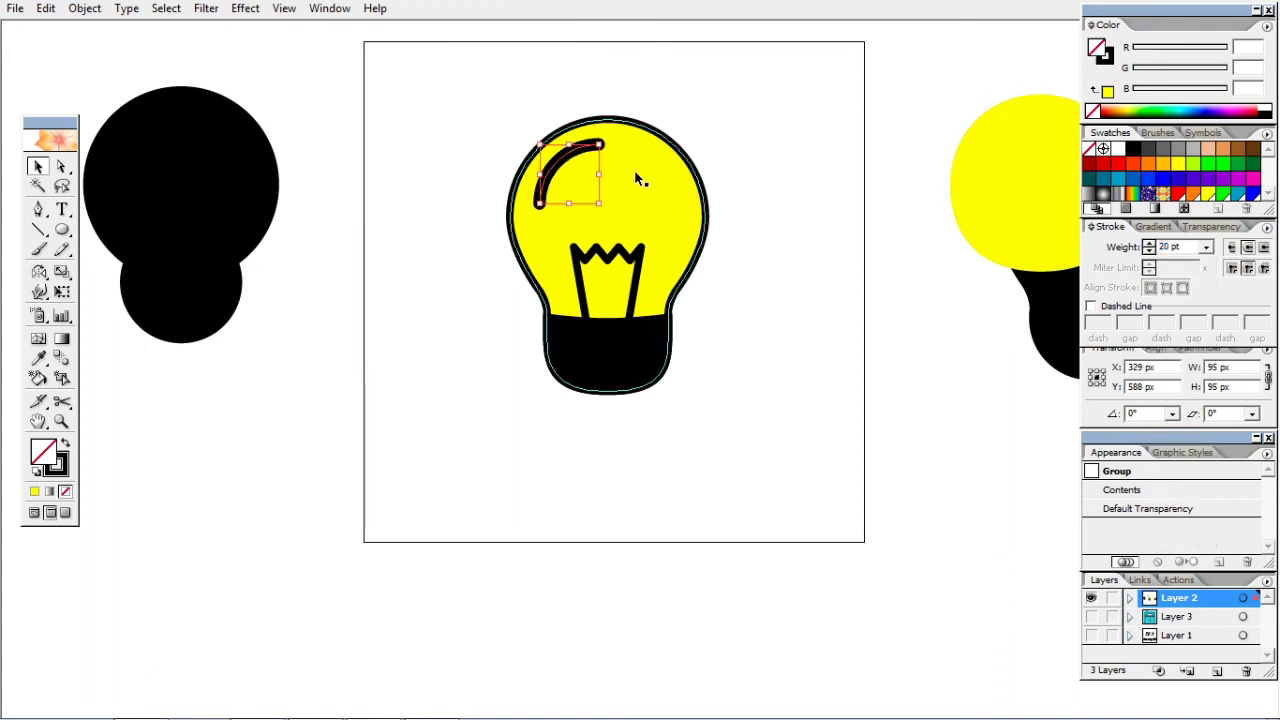
{"action": "left_click", "coordinate": [1206, 247]}
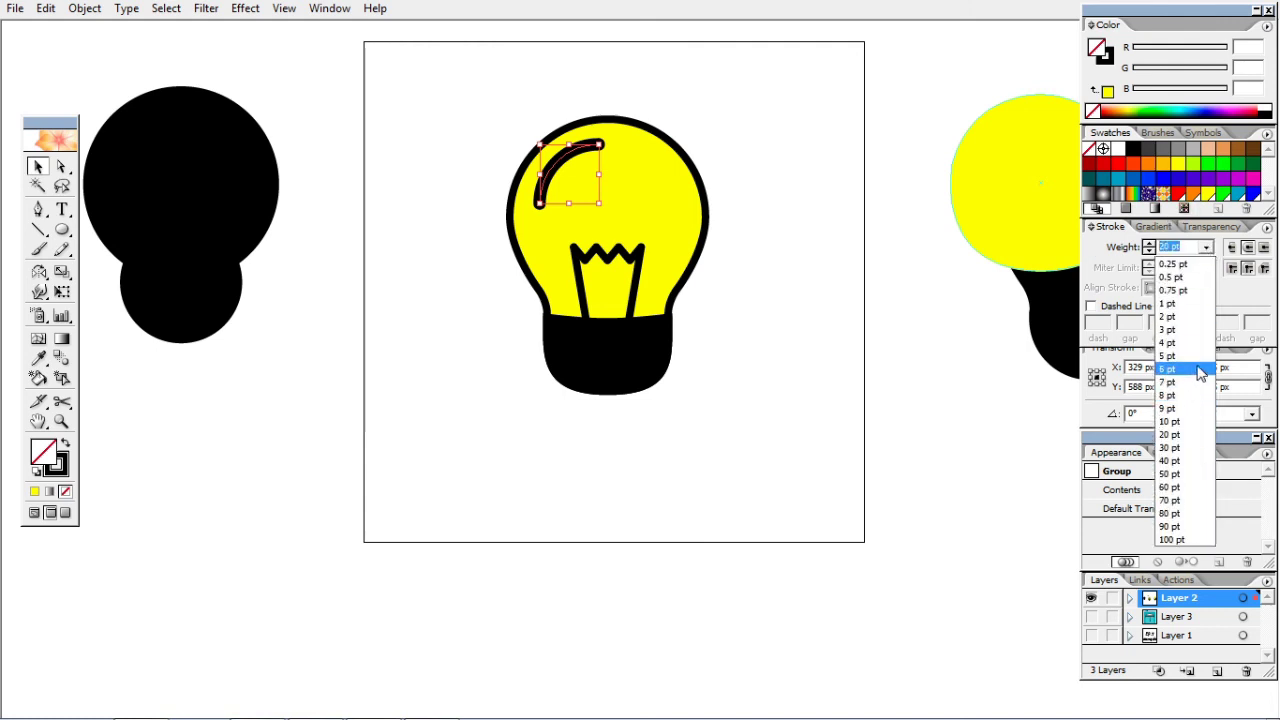
{"action": "left_click", "coordinate": [1185, 447]}
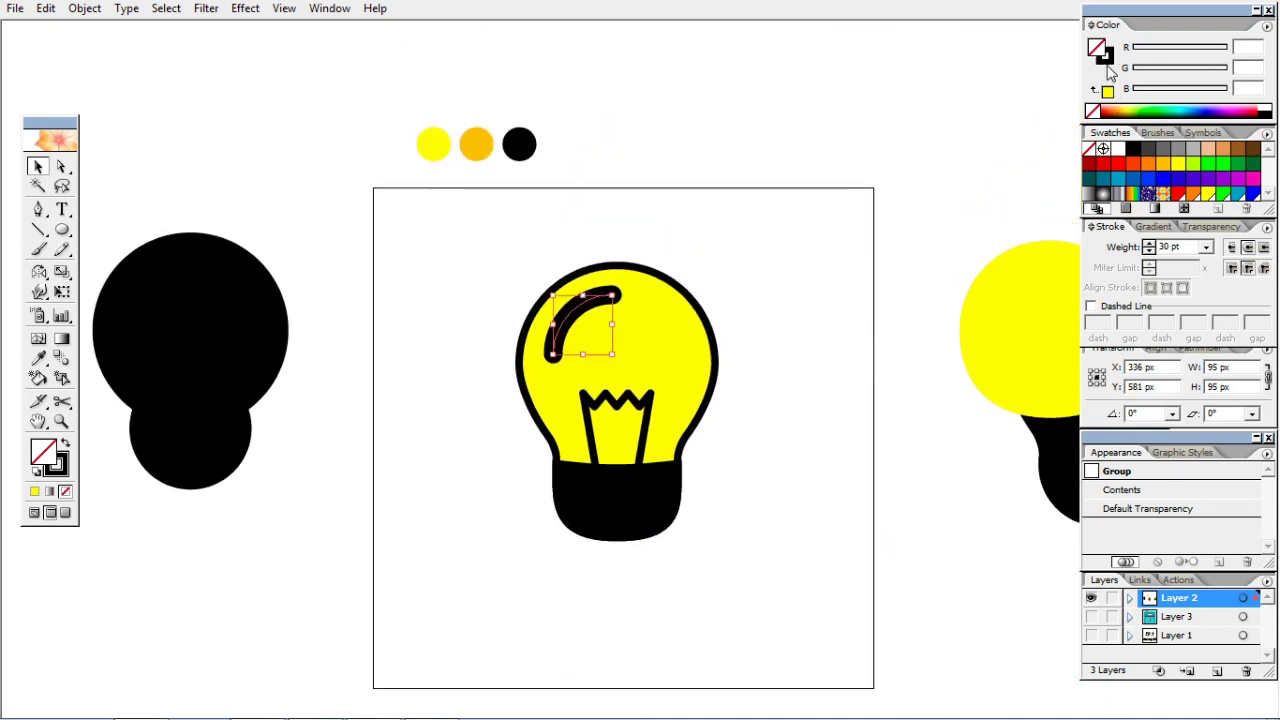
Make the arc's stroke white and nudge the arc slightly left.
{"action": "left_click", "coordinate": [1118, 148]}
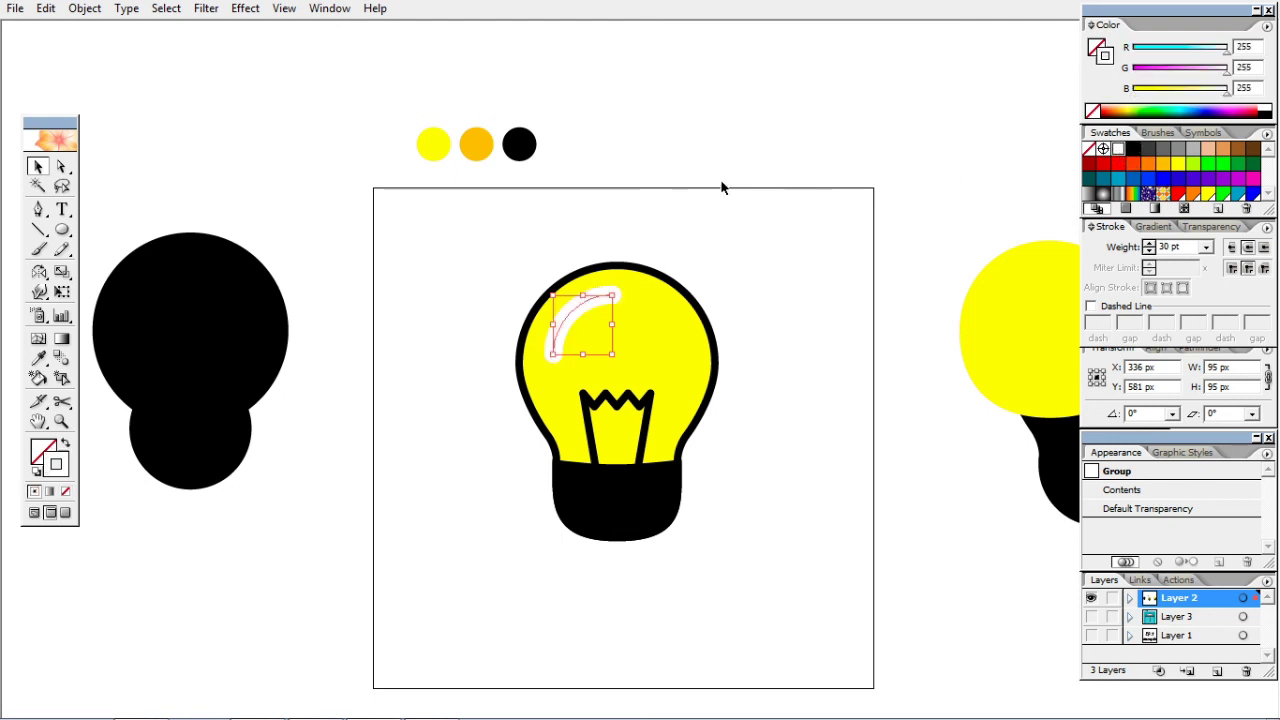
{"action": "left_click", "coordinate": [724, 188]}
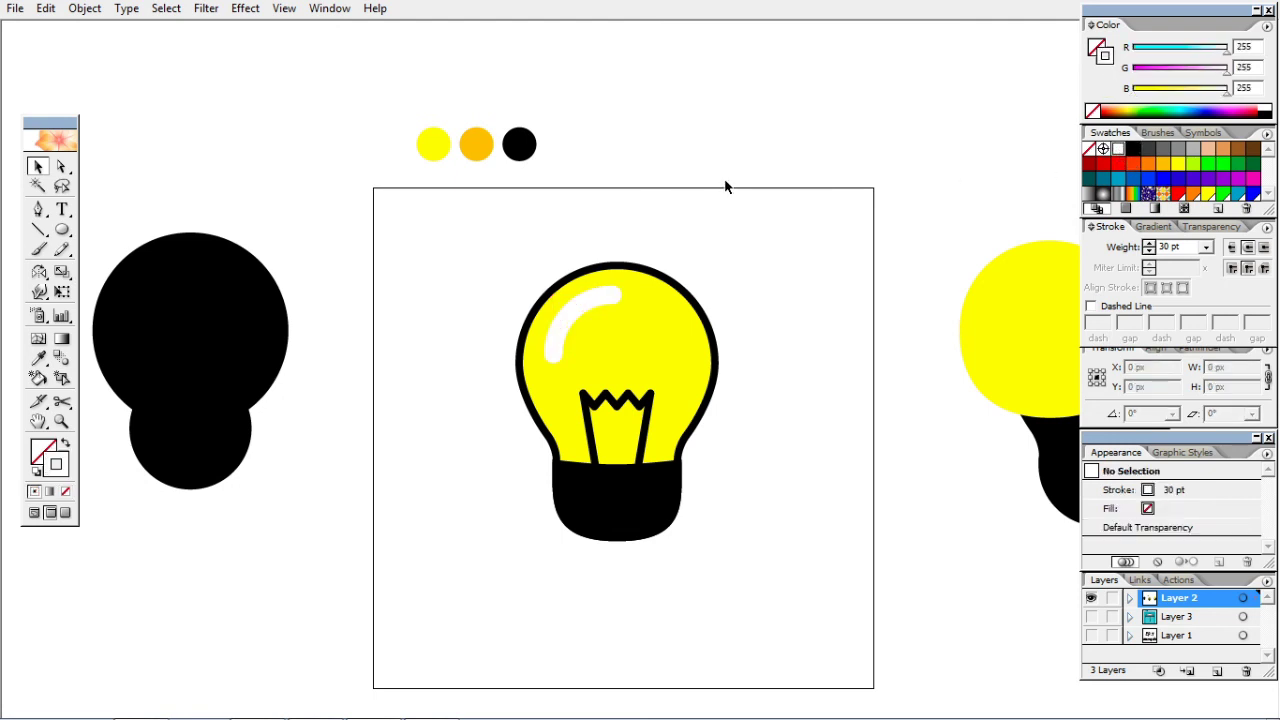
{"action": "left_click", "coordinate": [577, 310]}
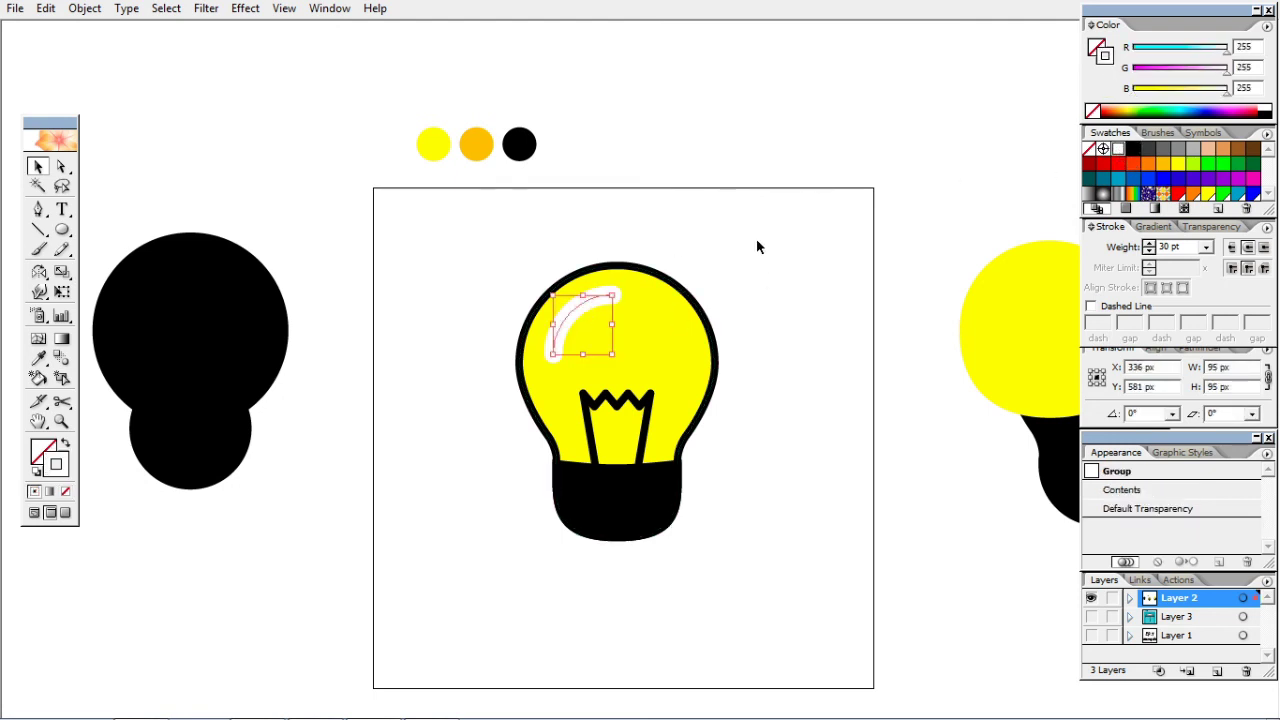
{"action": "left_click", "coordinate": [757, 247]}
{"action": "left_click", "coordinate": [576, 314]}
{"action": "mouse_move", "coordinate": [561, 318]}
{"action": "left_mouse_down"}
{"action": "mouse_move", "coordinate": [548, 321]}
{"action": "mouse_move", "coordinate": [612, 292]}
{"action": "left_mouse_up"}
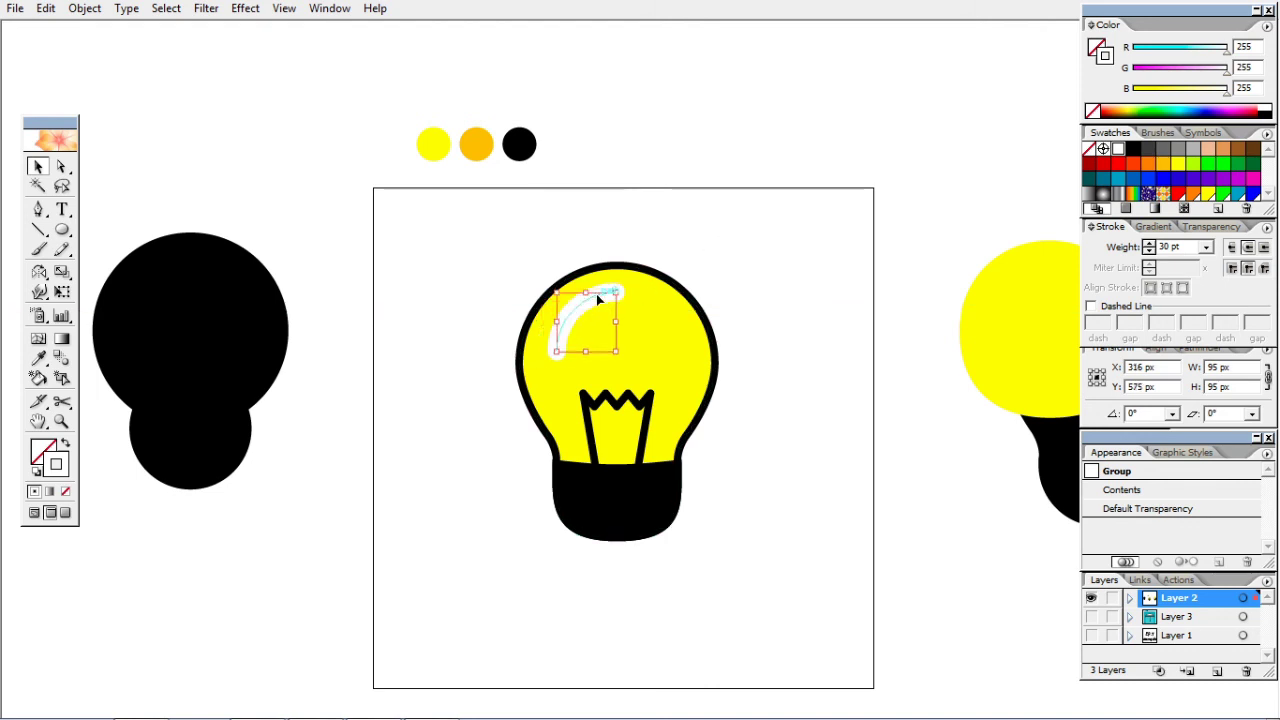
Enlarge the highlight arc to 117 × 117 px and move it lower-left inside the glass.
{"action": "left_click", "coordinate": [718, 211]}
{"action": "key", "text": "ctrl+plus"}
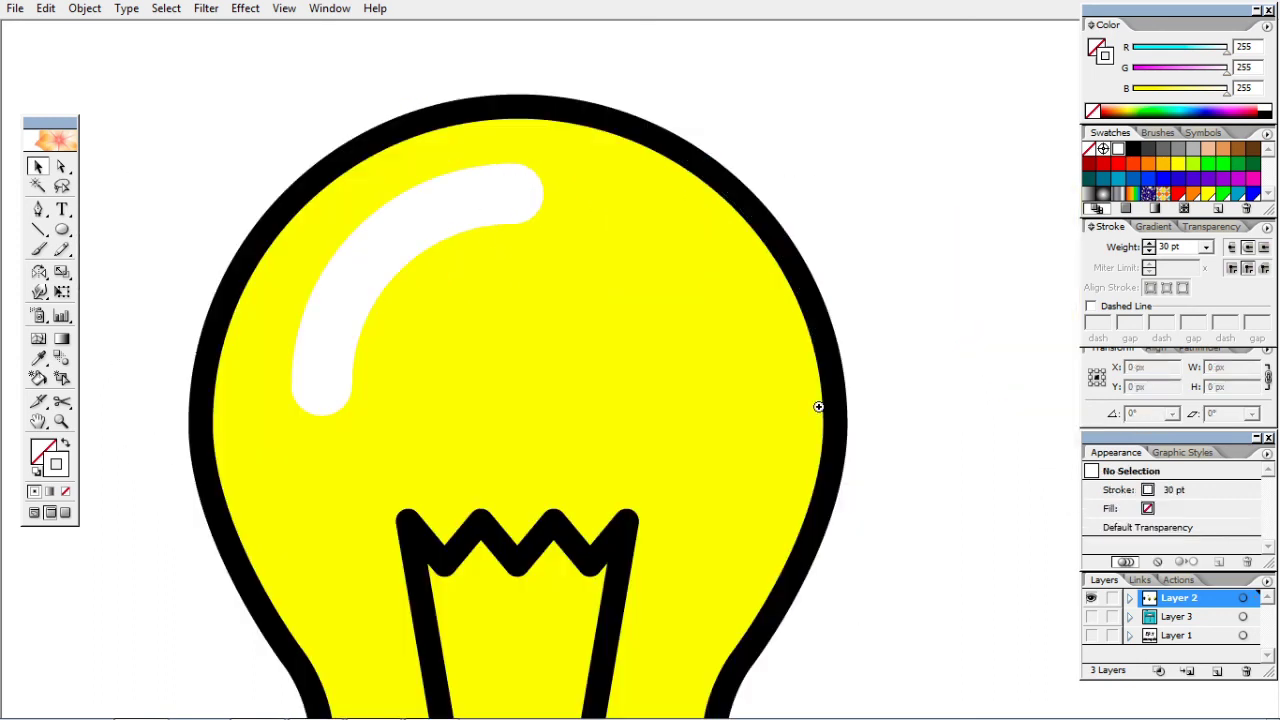
{"action": "left_click", "coordinate": [371, 270]}
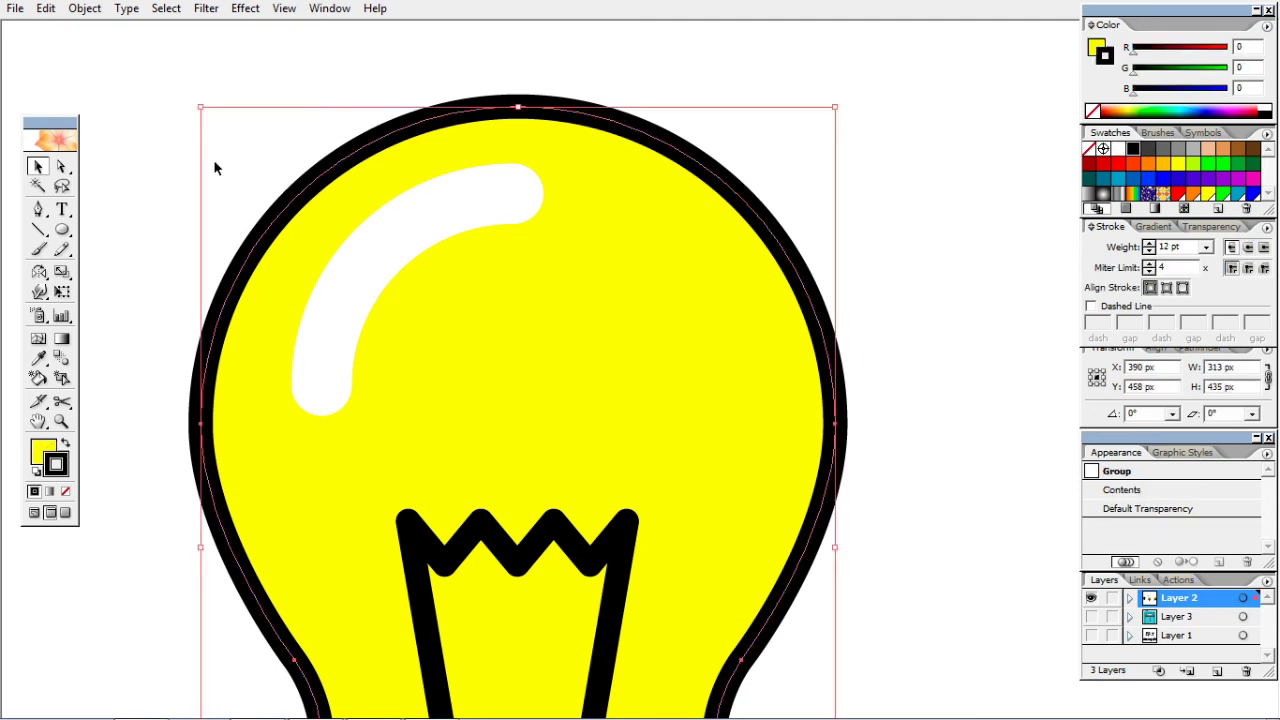
{"action": "left_click", "coordinate": [353, 281]}
{"action": "double_click", "coordinate": [345, 290]}
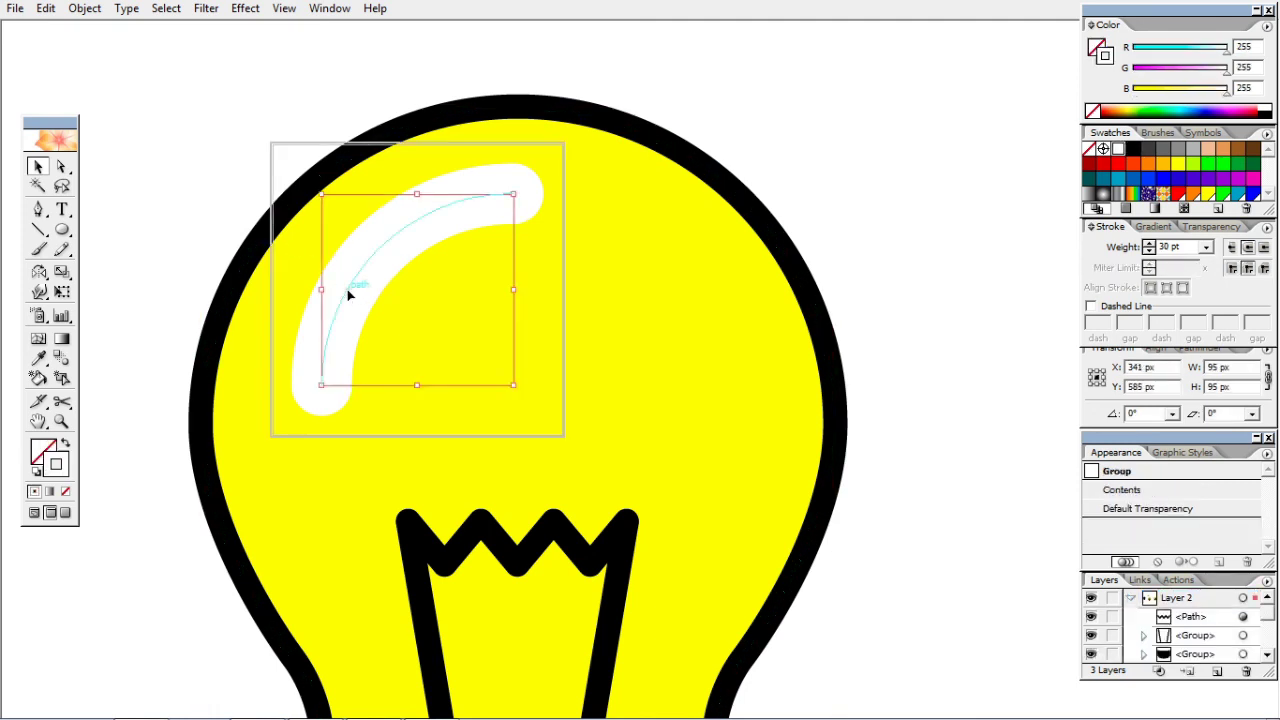
{"action": "left_click_drag", "start_coordinate": [349, 291], "coordinate": [305, 308]}
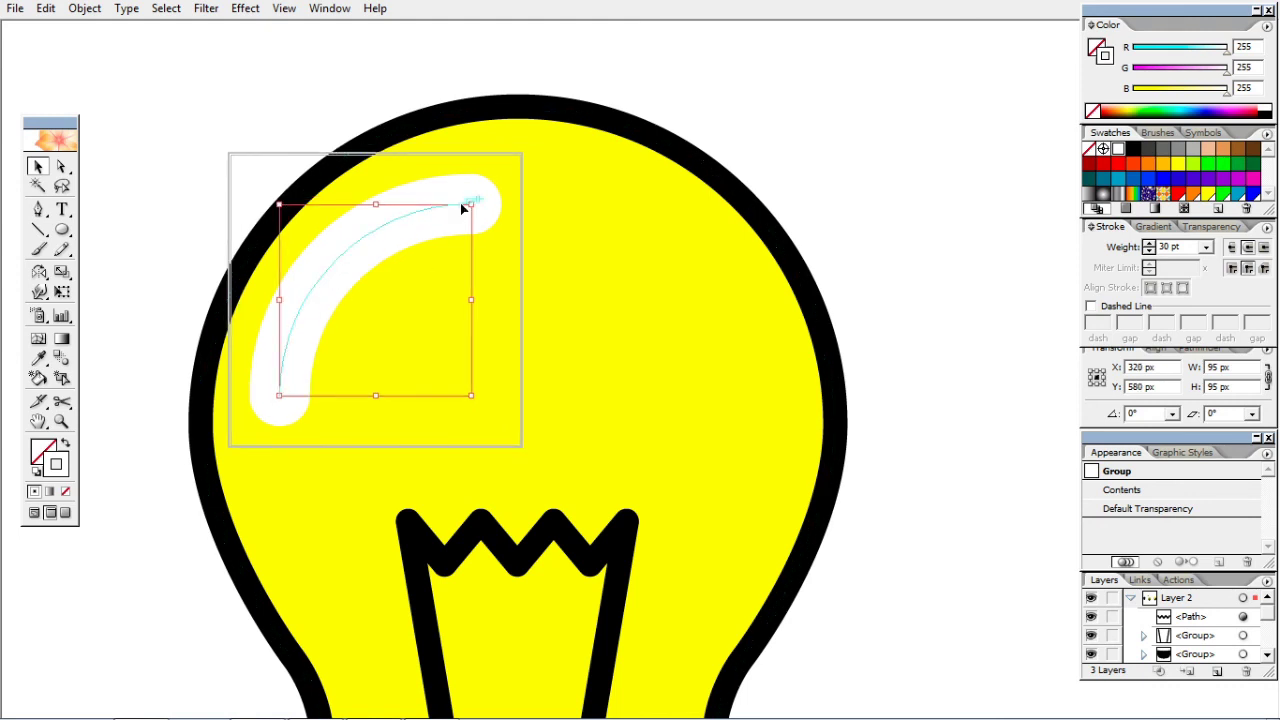
{"action": "left_click_drag", "start_coordinate": [471, 204], "coordinate": [515, 159]}
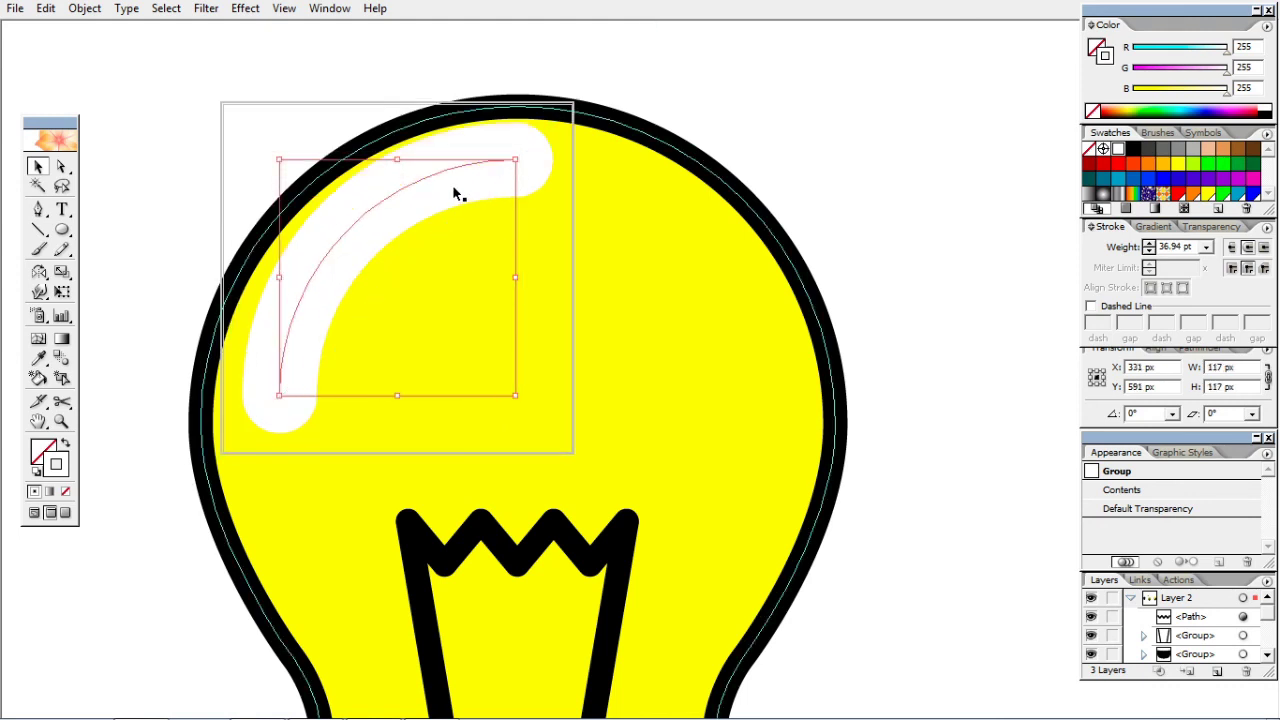
{"action": "left_click_drag", "start_coordinate": [386, 207], "coordinate": [377, 217]}
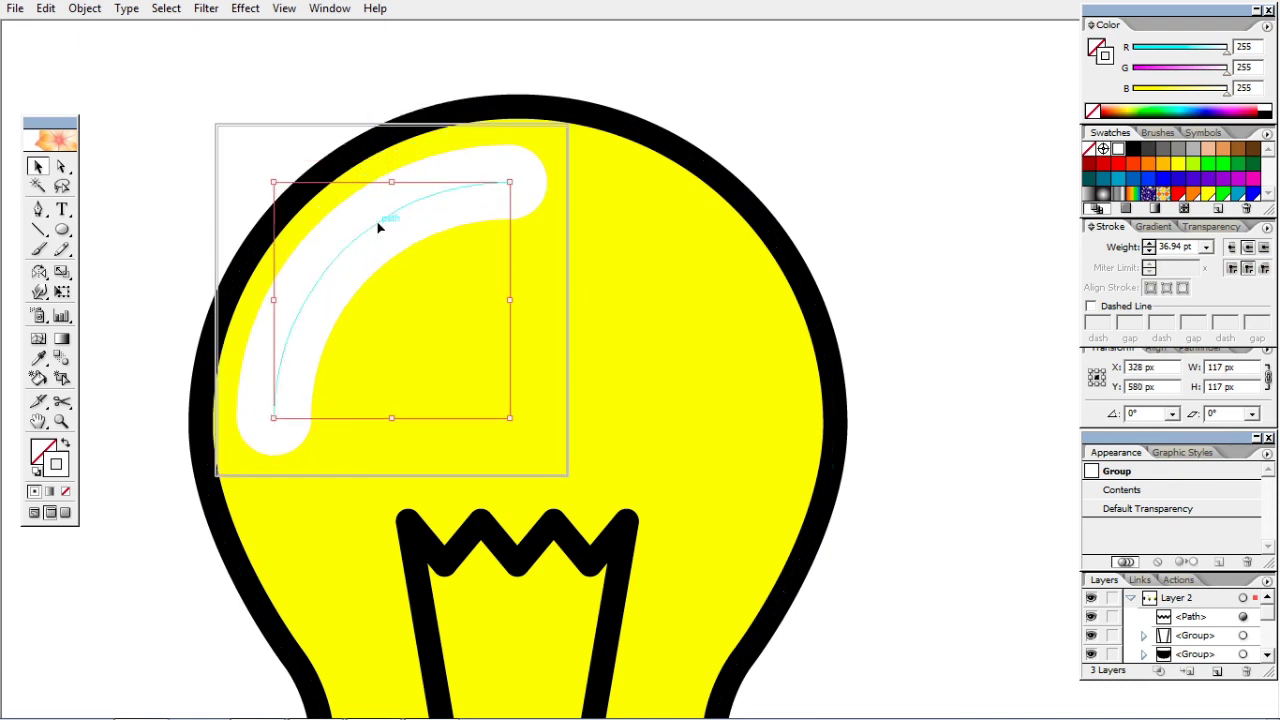
{"action": "left_click_drag", "start_coordinate": [377, 222], "coordinate": [381, 234]}
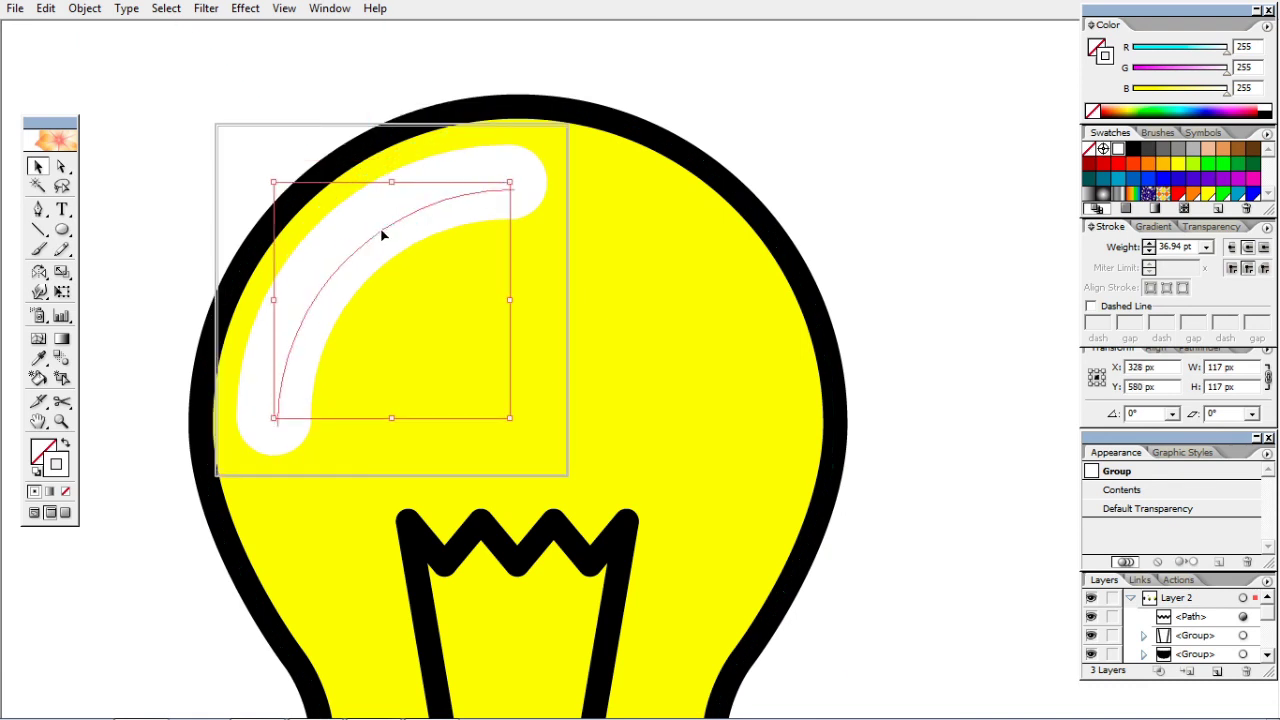
Restore the enlarged arc's stroke weight to 30 pt.
{"action": "left_click", "coordinate": [841, 152]}
{"action": "left_click", "coordinate": [754, 331]}
{"action": "left_click", "coordinate": [982, 104]}
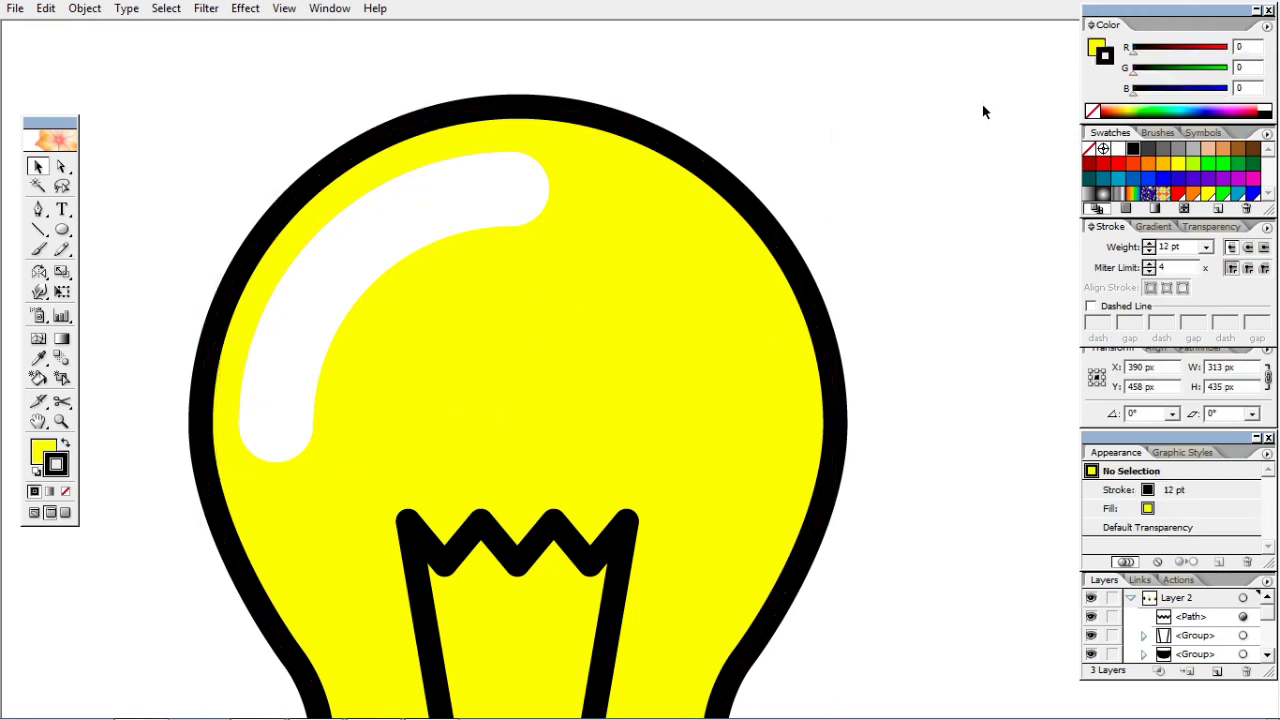
{"action": "left_click", "coordinate": [405, 228]}
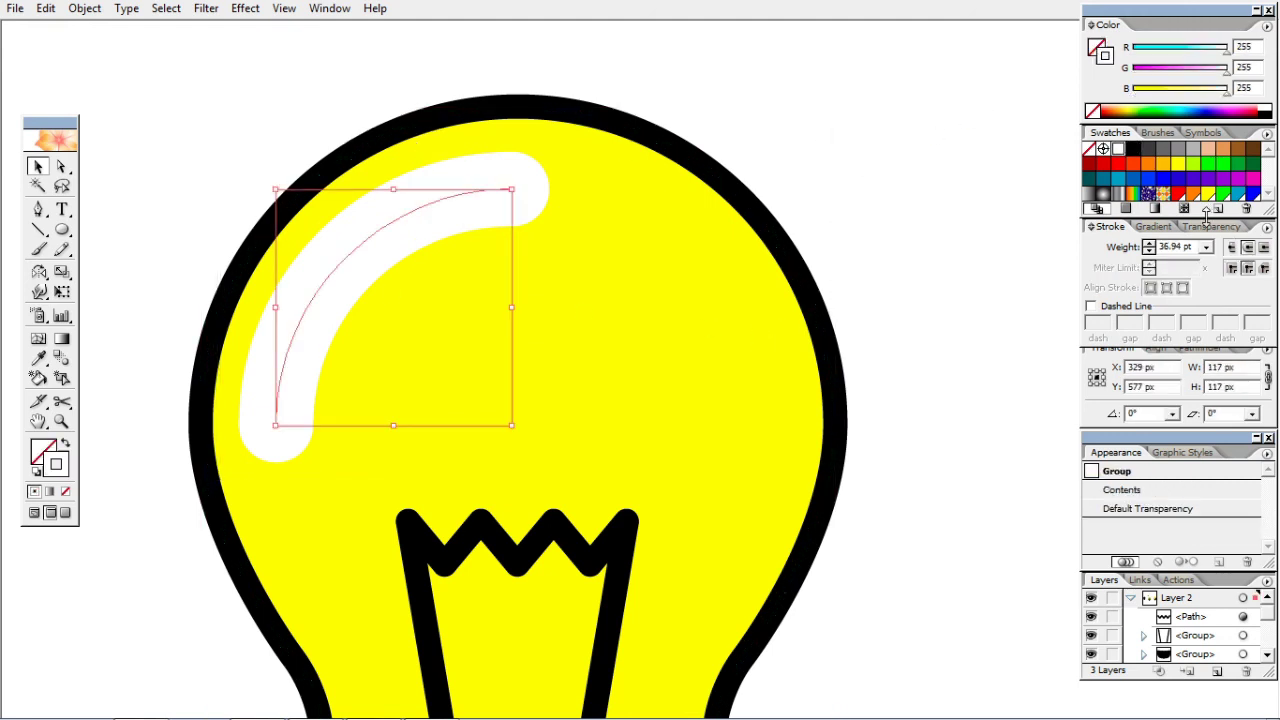
{"action": "left_click", "coordinate": [1207, 247]}
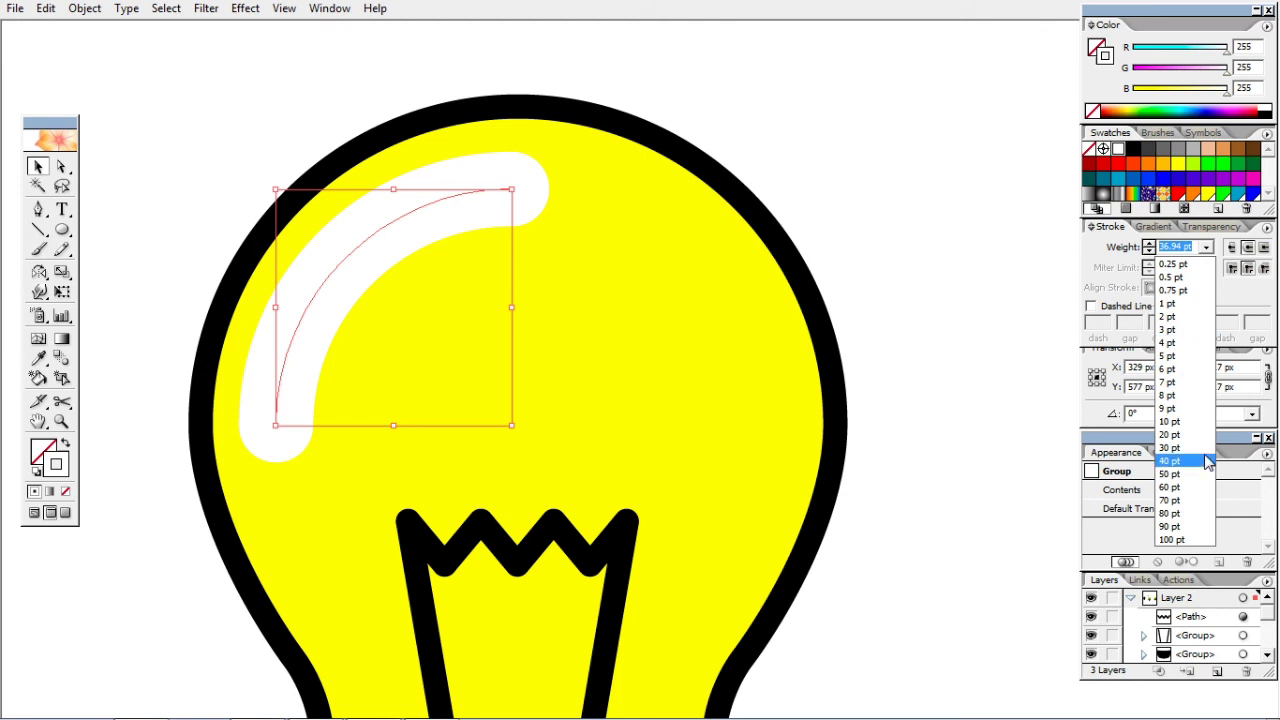
{"action": "left_click", "coordinate": [1188, 450]}
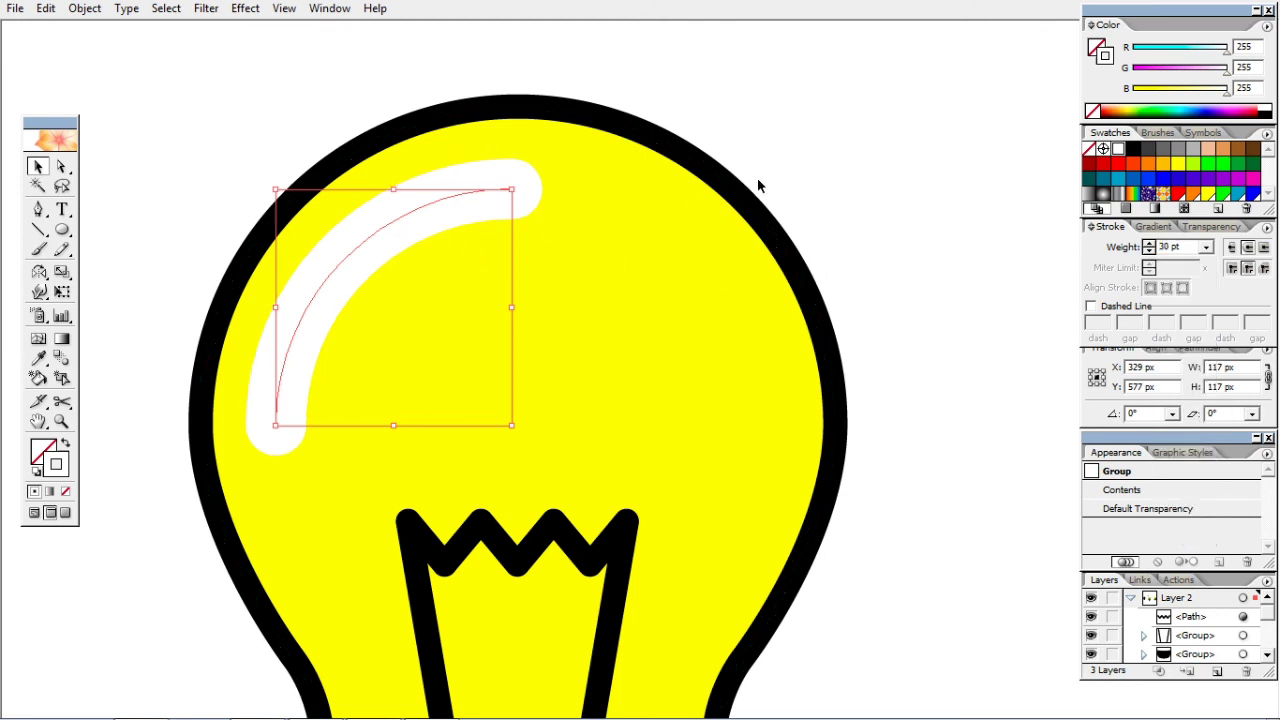
{"action": "left_click", "coordinate": [862, 130]}
{"action": "left_click_drag", "start_coordinate": [709, 209], "coordinate": [628, 194]}
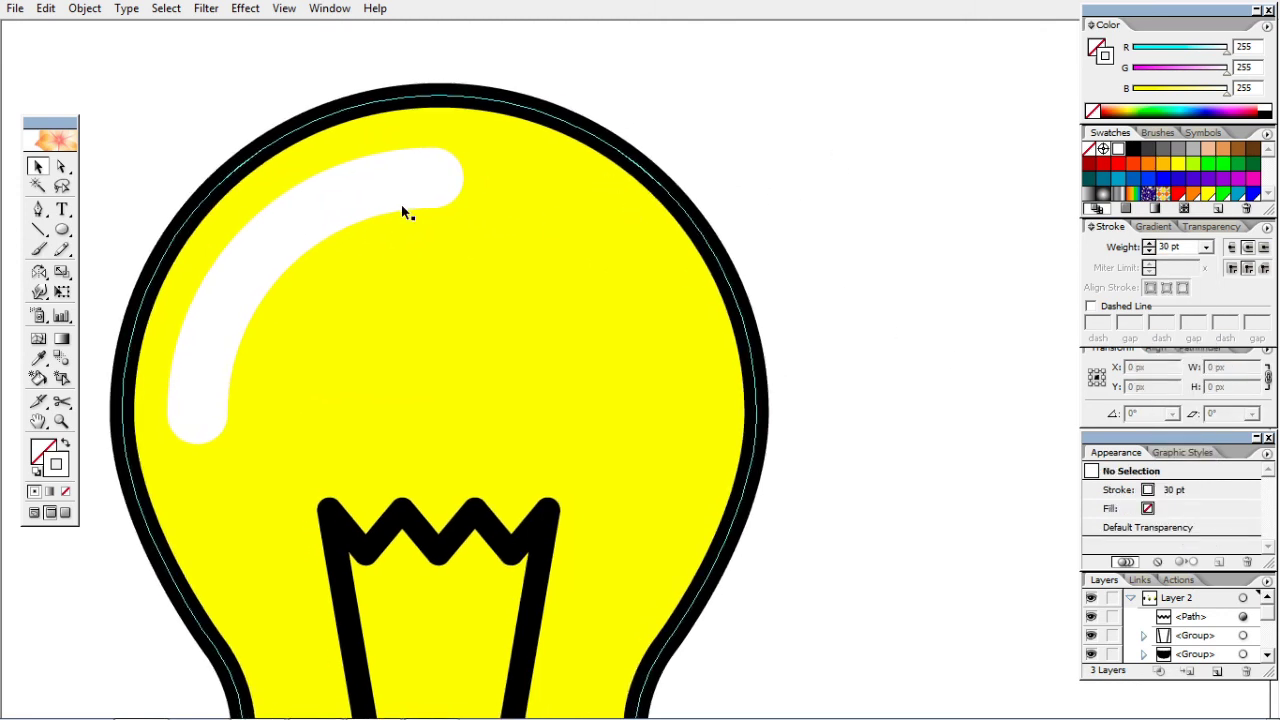
Create a 30 × 30 px circle with the Ellipse tool.
{"action": "left_click", "coordinate": [62, 229]}
{"action": "left_click", "coordinate": [841, 189]}
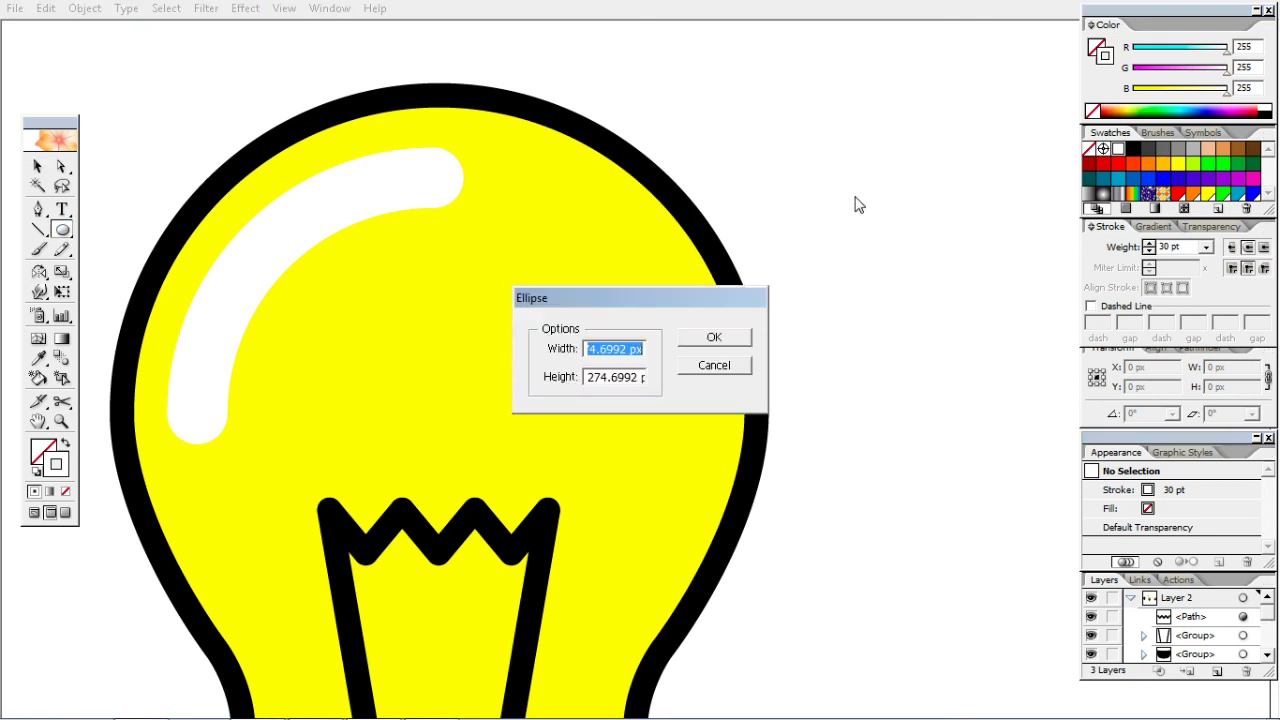
{"action": "type", "text": "30"}
{"action": "key", "text": "Tab"}
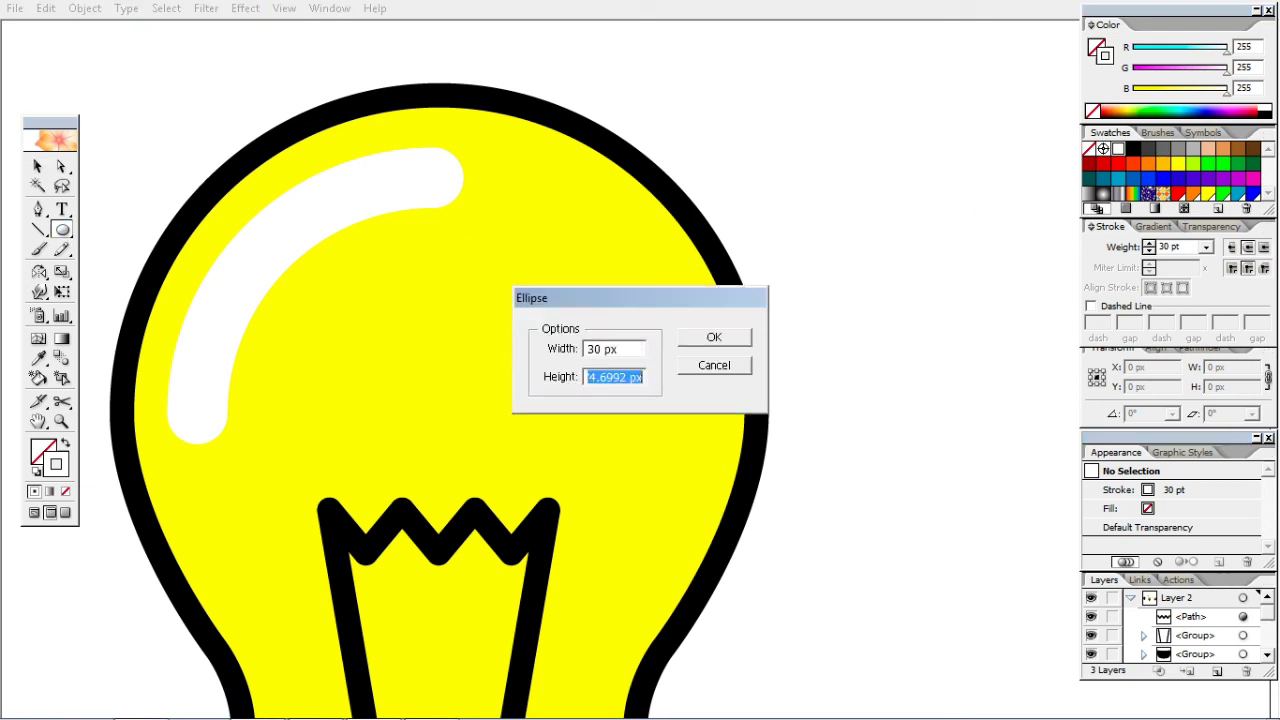
{"action": "type", "text": "30"}
{"action": "key", "text": "Return"}
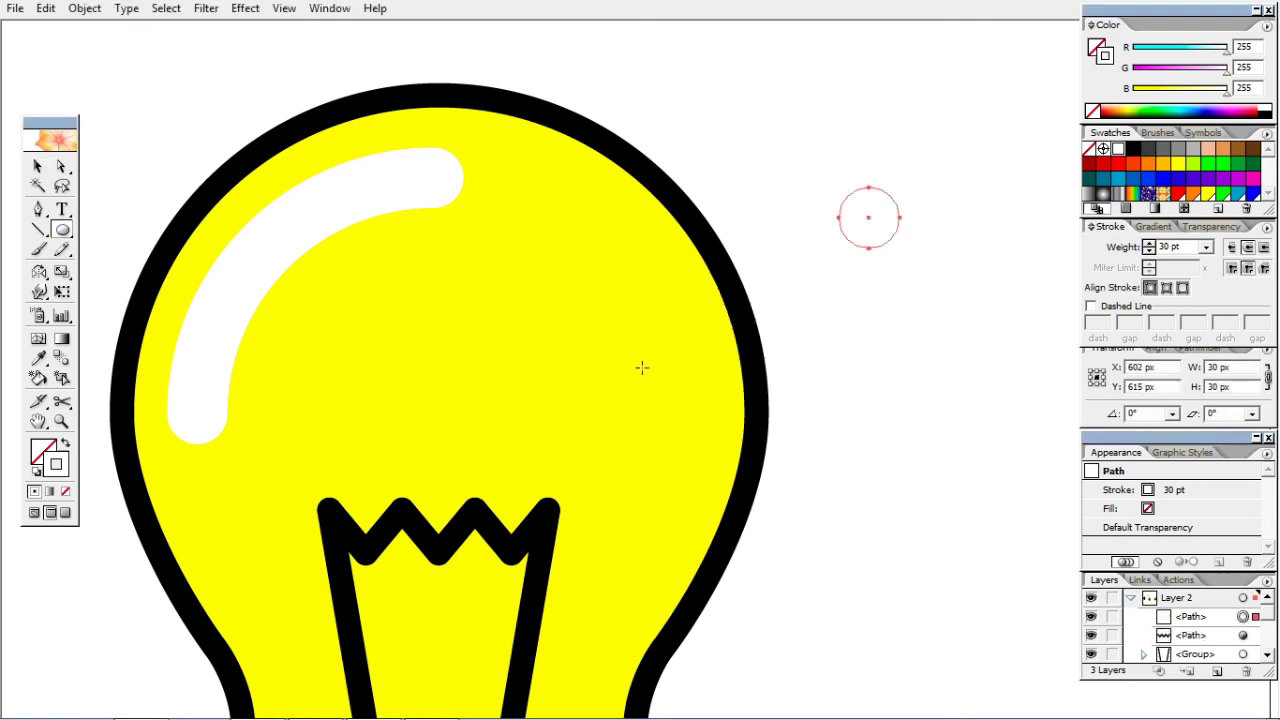
Make the circle white with no stroke and place it beside the arc's end.
{"action": "left_click", "coordinate": [37, 166]}
{"action": "key", "text": "shift+x"}
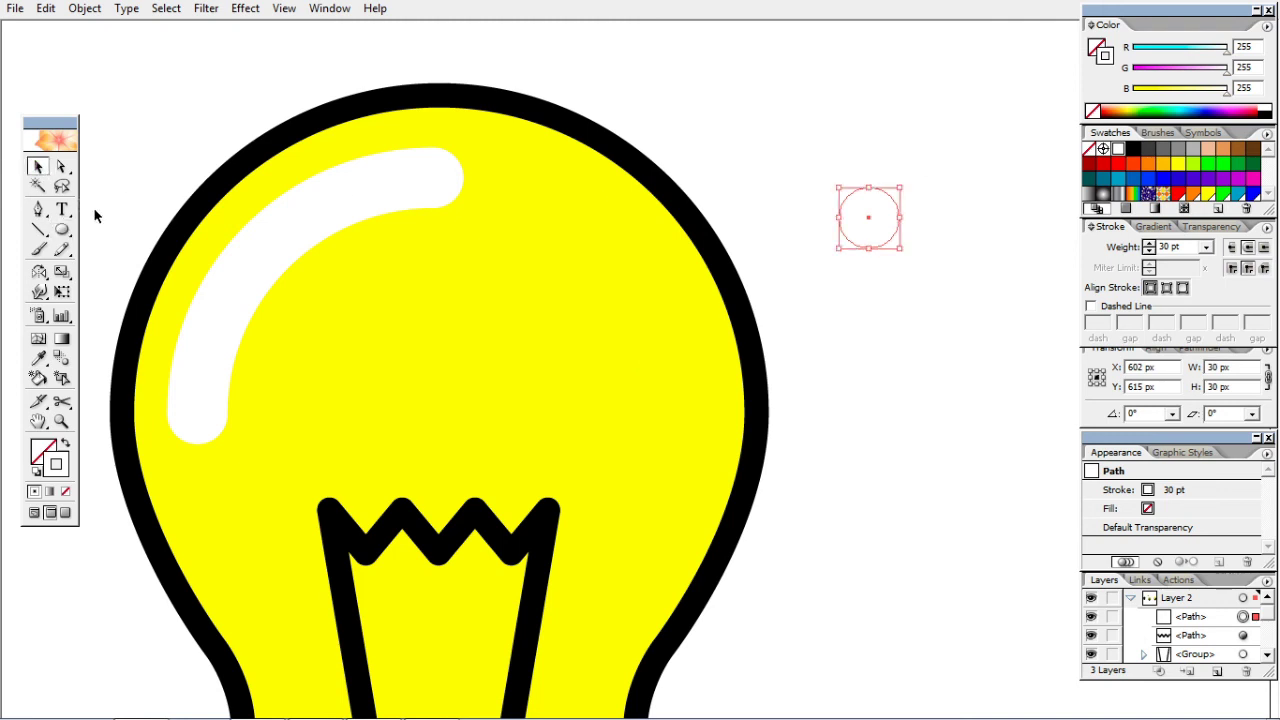
{"action": "mouse_move", "coordinate": [869, 222]}
{"action": "left_mouse_down"}
{"action": "mouse_move", "coordinate": [511, 193]}
{"action": "mouse_move", "coordinate": [514, 181]}
{"action": "left_mouse_up"}
{"action": "left_click", "coordinate": [808, 147]}
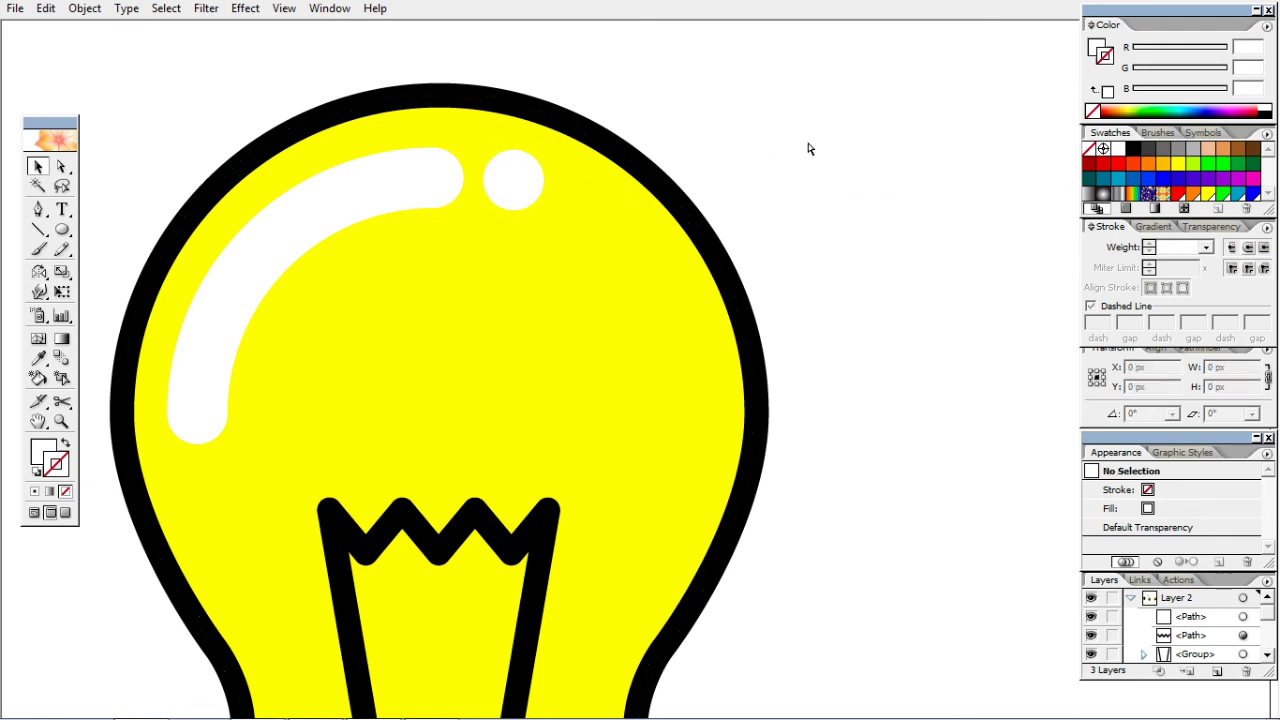
{"action": "key", "text": "ctrl+minus"}
{"action": "key", "text": "ctrl+minus"}
{"action": "key", "text": "ctrl+minus"}
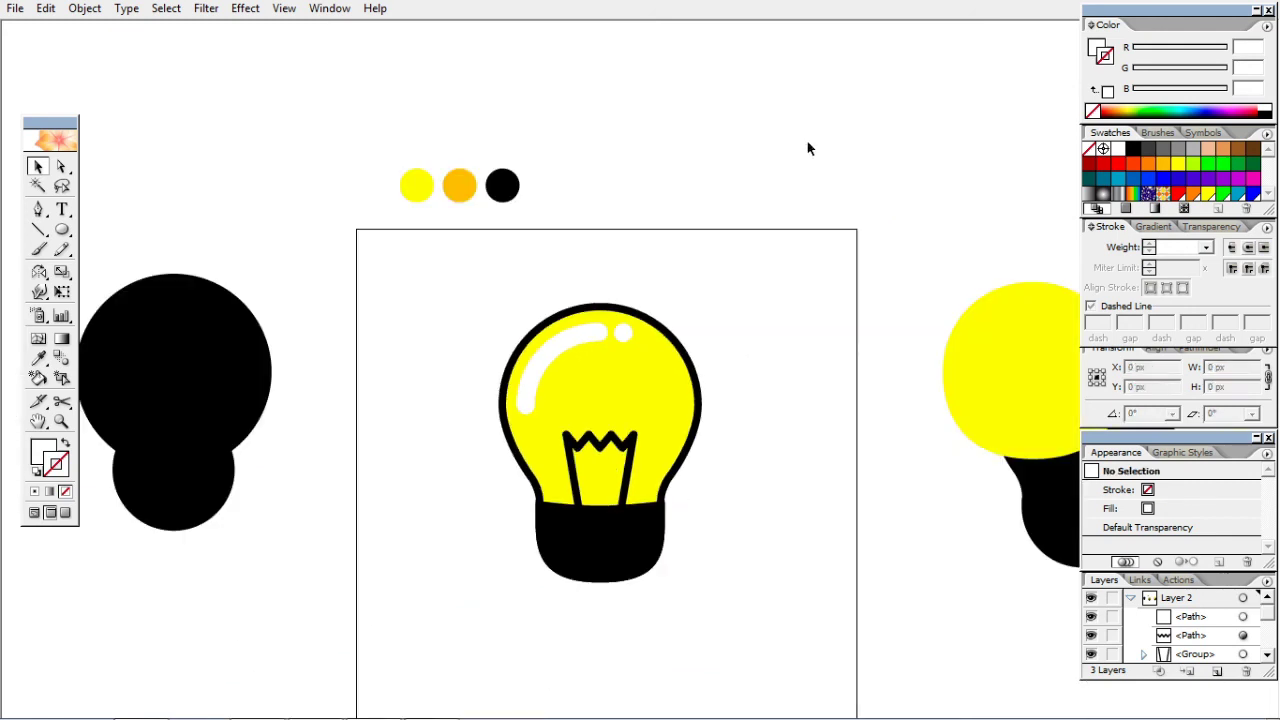
{"action": "scroll", "coordinate": [615, 362], "scroll_direction": "down", "scroll_amount": 5}
{"action": "scroll", "coordinate": [677, 263], "scroll_direction": "down", "scroll_amount": 1}
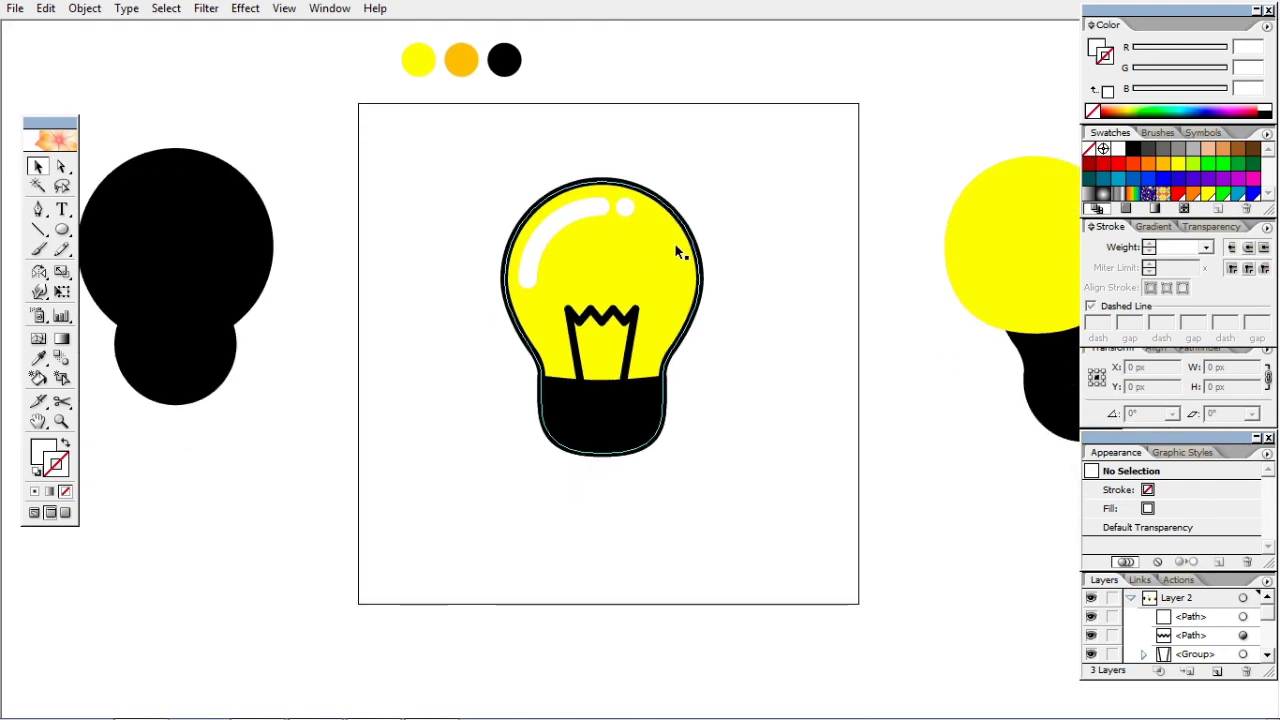